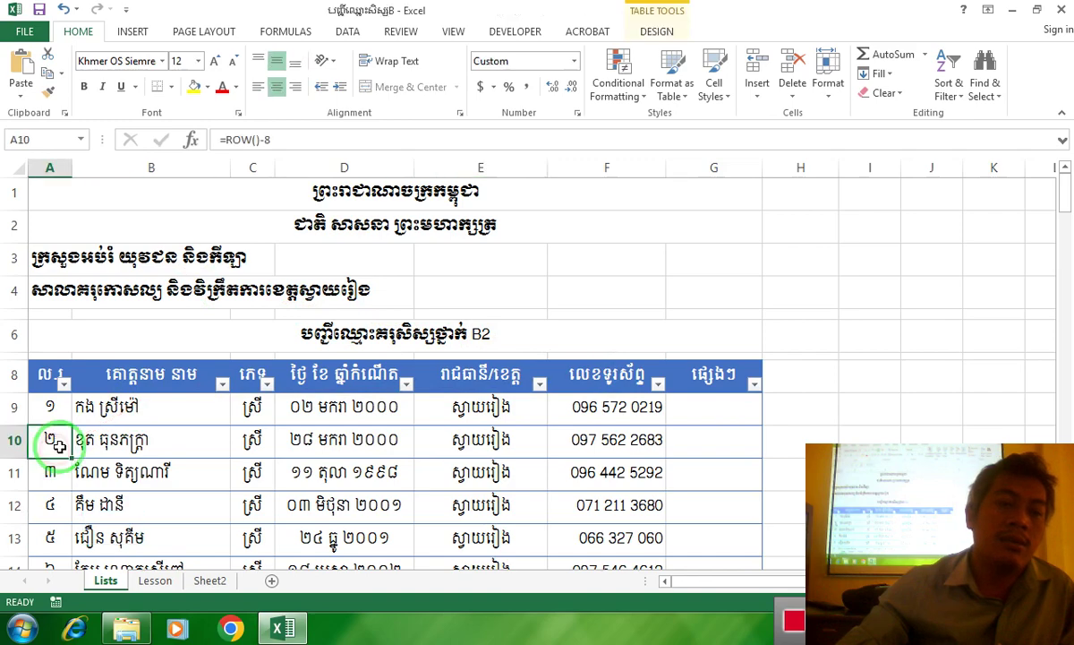
Scroll through the student list, reviewing numbers, phone numbers, birth dates and the last name
scroll(80, 421, down, 1)
click(56, 418)
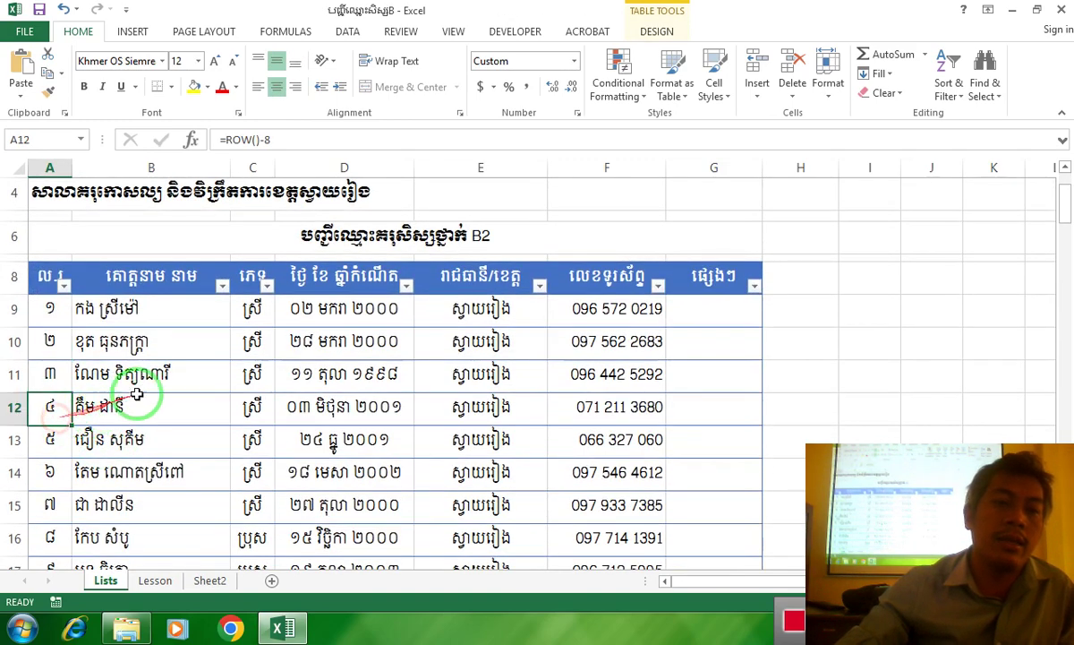
scroll(149, 384, down, 2)
click(623, 422)
scroll(623, 423, down, 2)
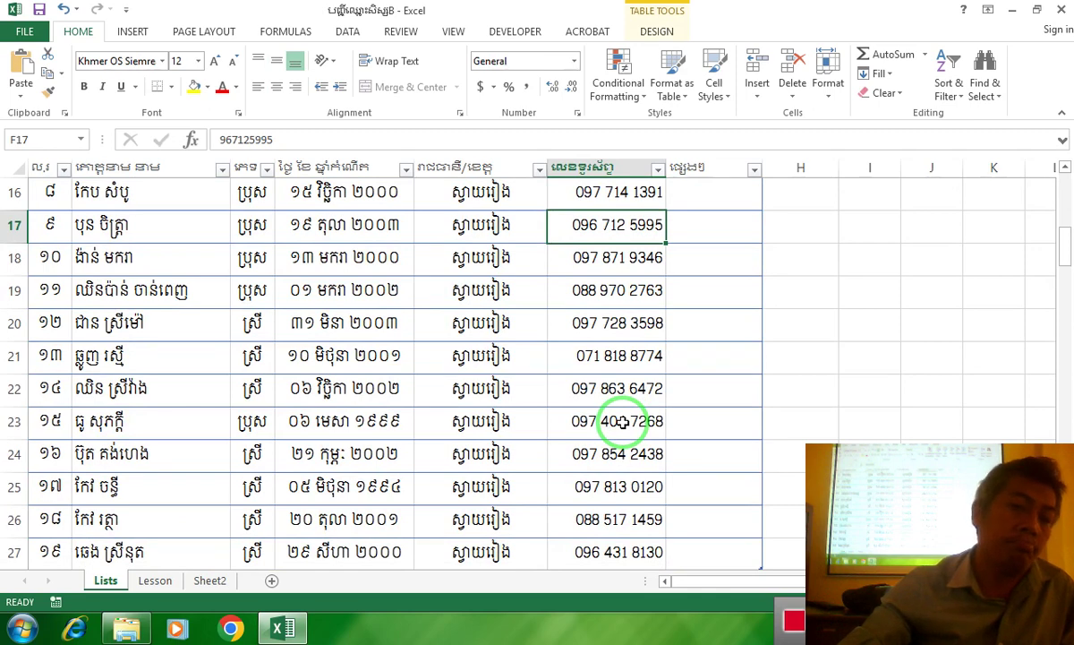
scroll(624, 423, down, 2)
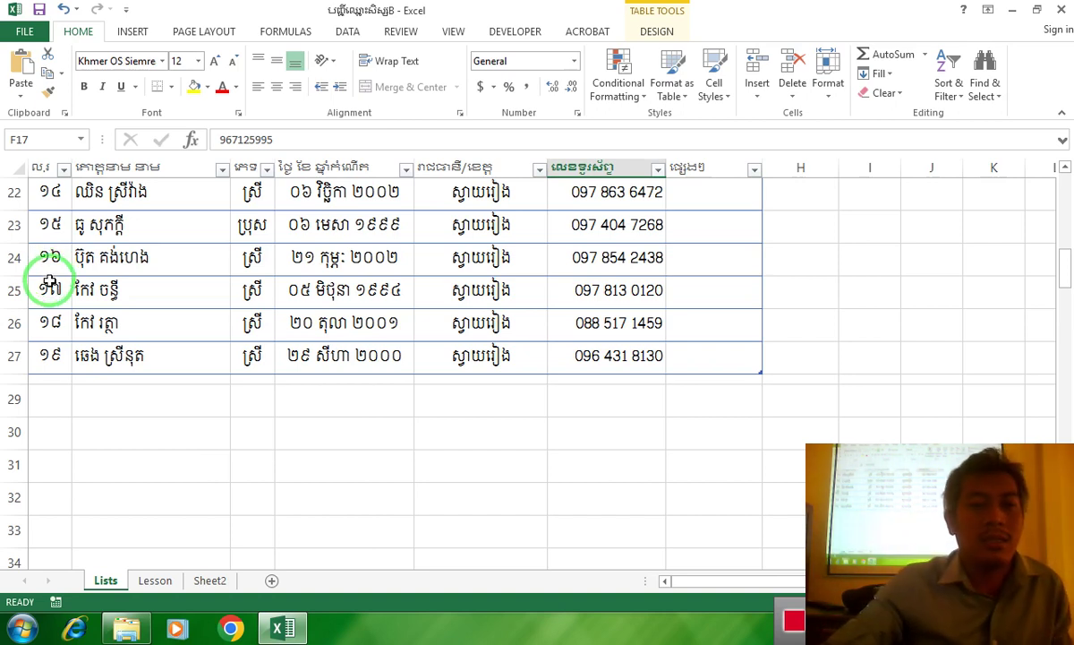
click(300, 255)
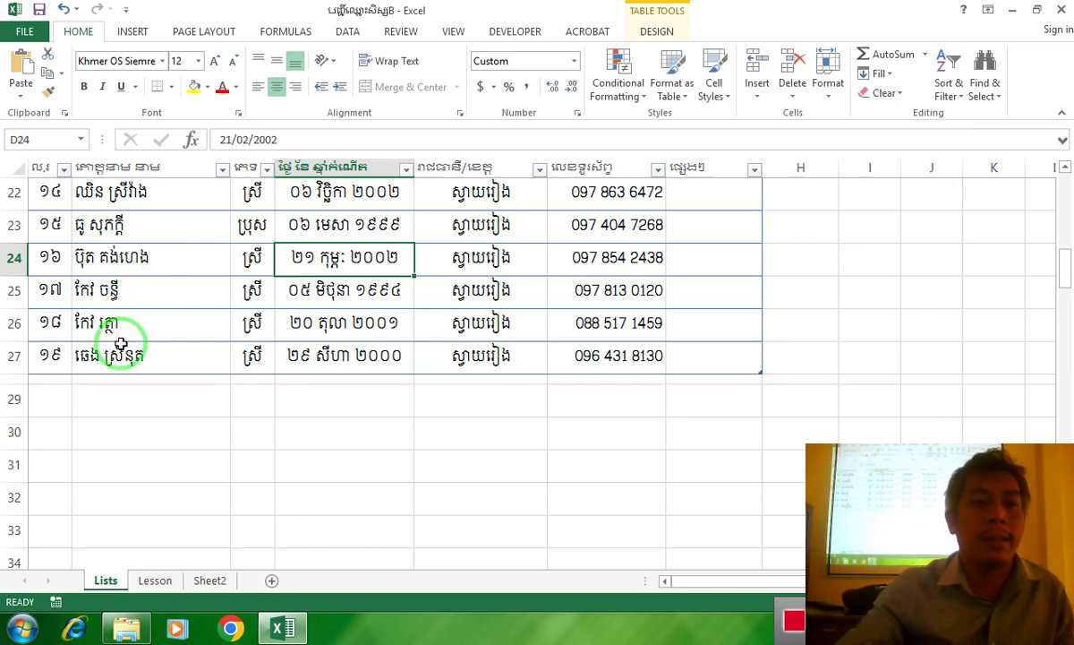
click(85, 358)
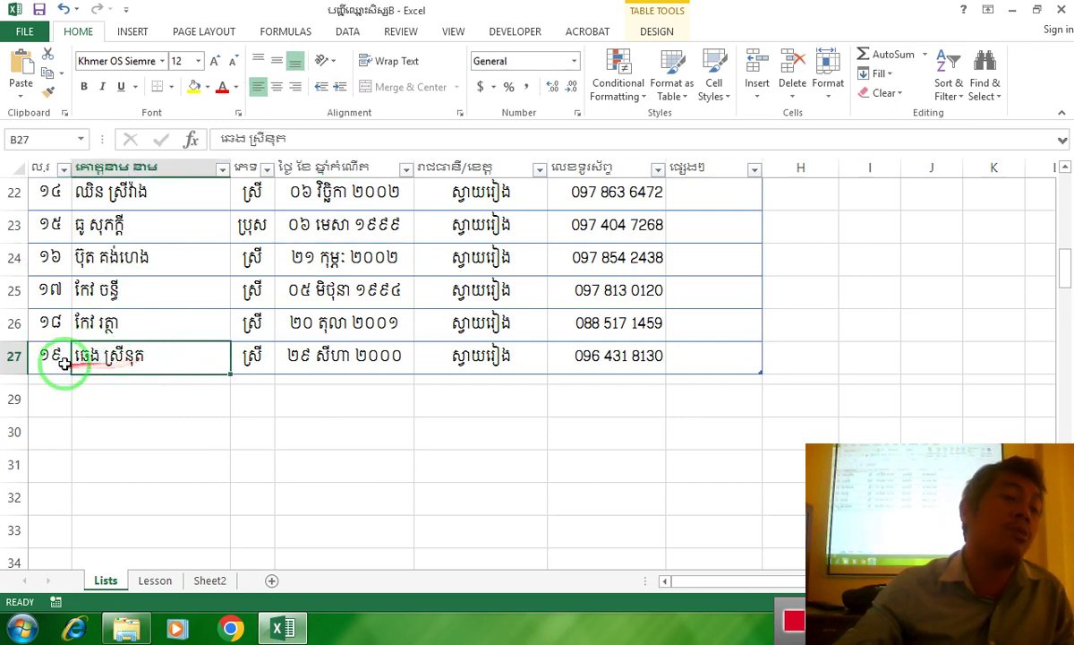
drag(64, 367, 166, 343)
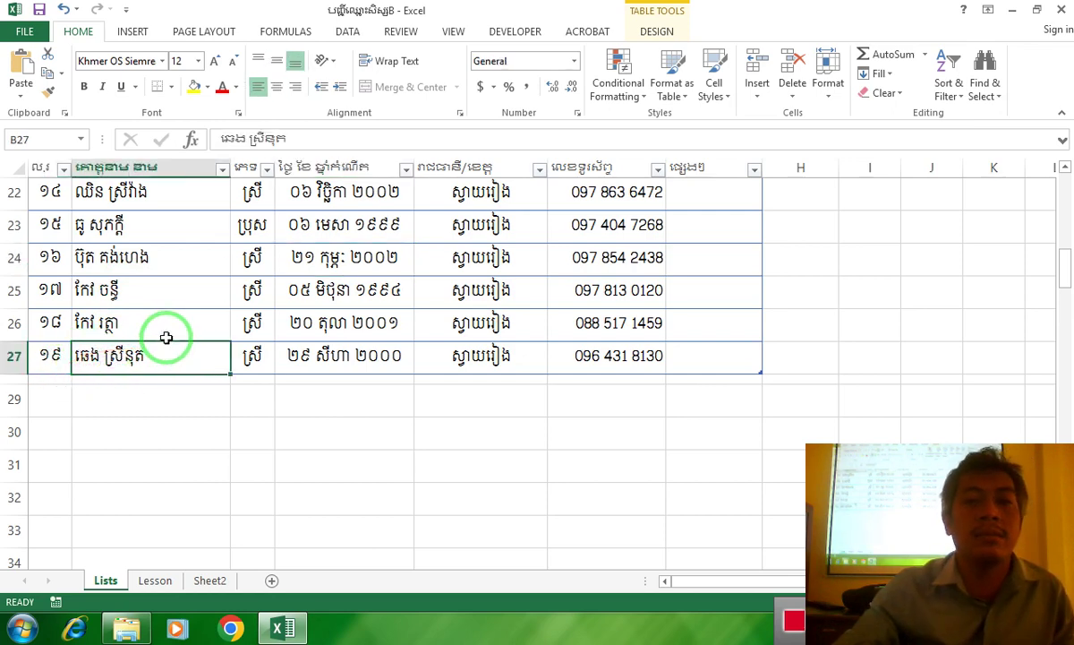
scroll(164, 334, up, 6)
scroll(163, 334, down, 2)
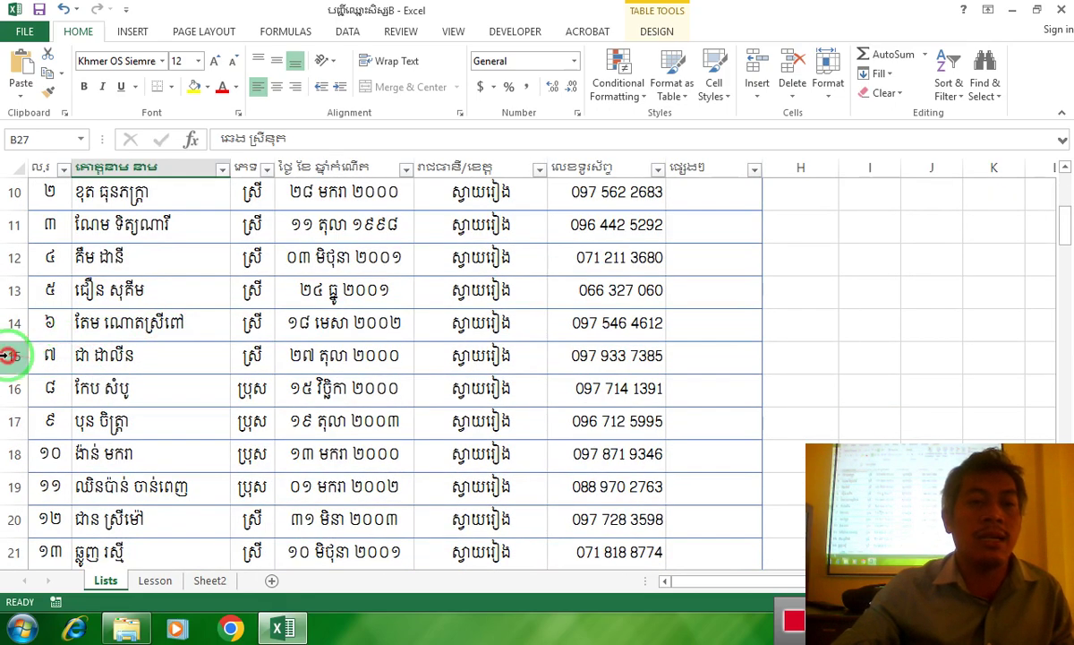
Insert a blank row 15 and enter the new student's name in B15
click(15, 355)
right_click(15, 356)
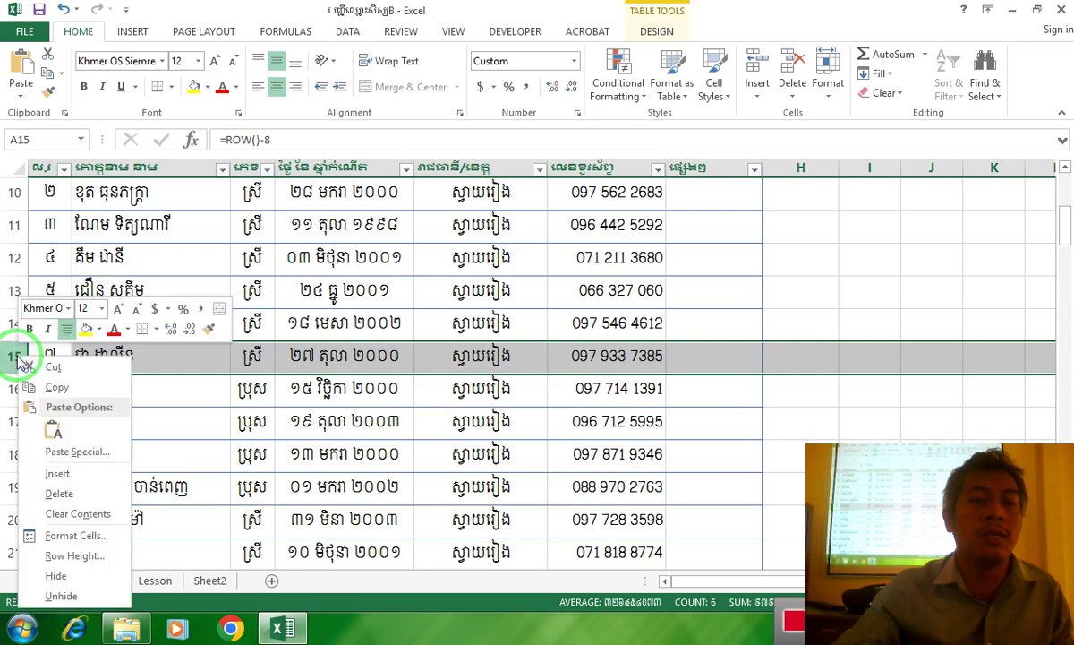
click(57, 476)
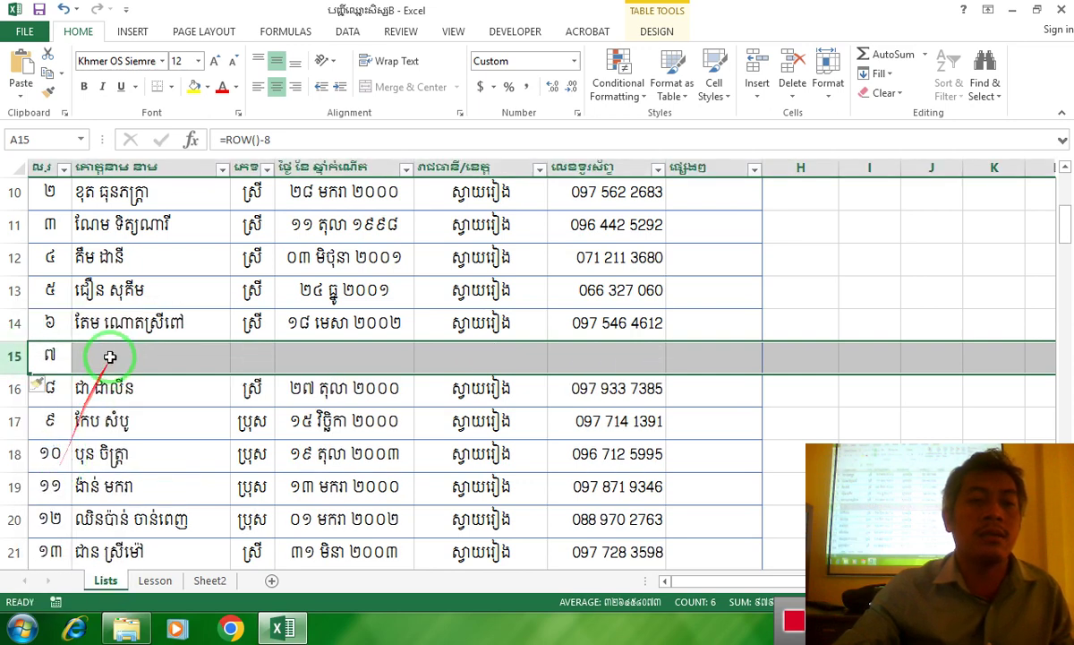
click(117, 355)
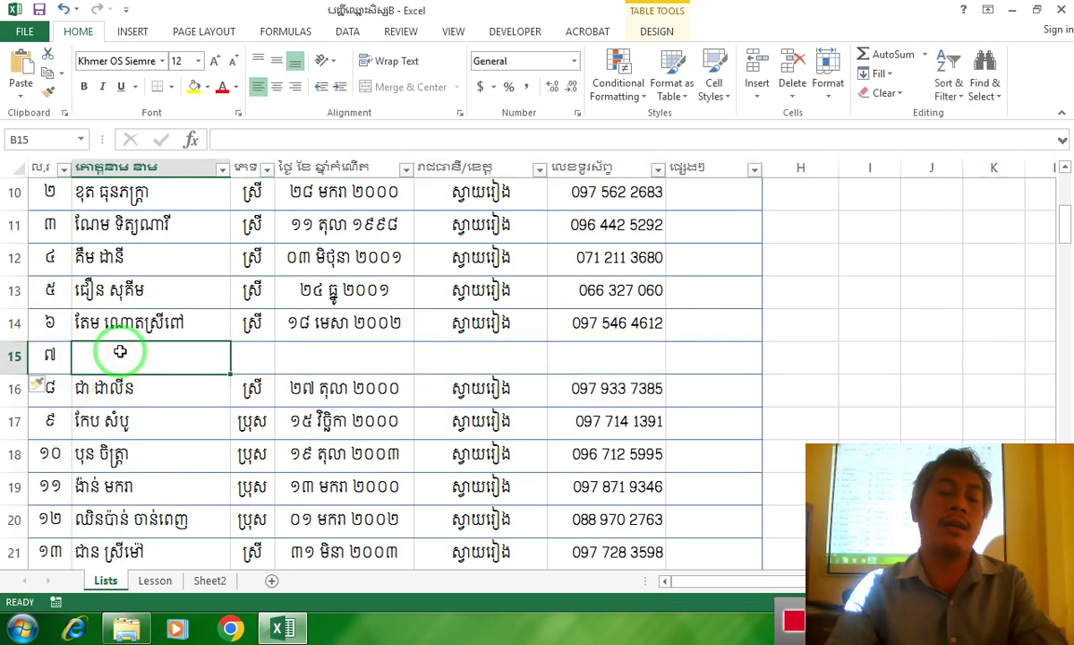
text(mក)
key(BackSpace)
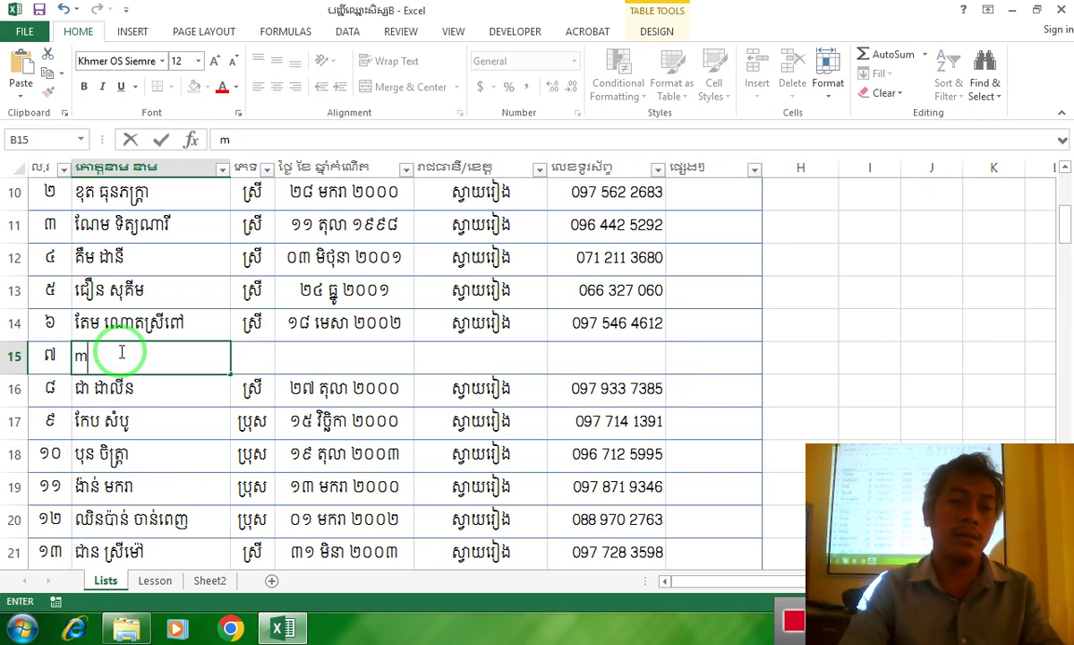
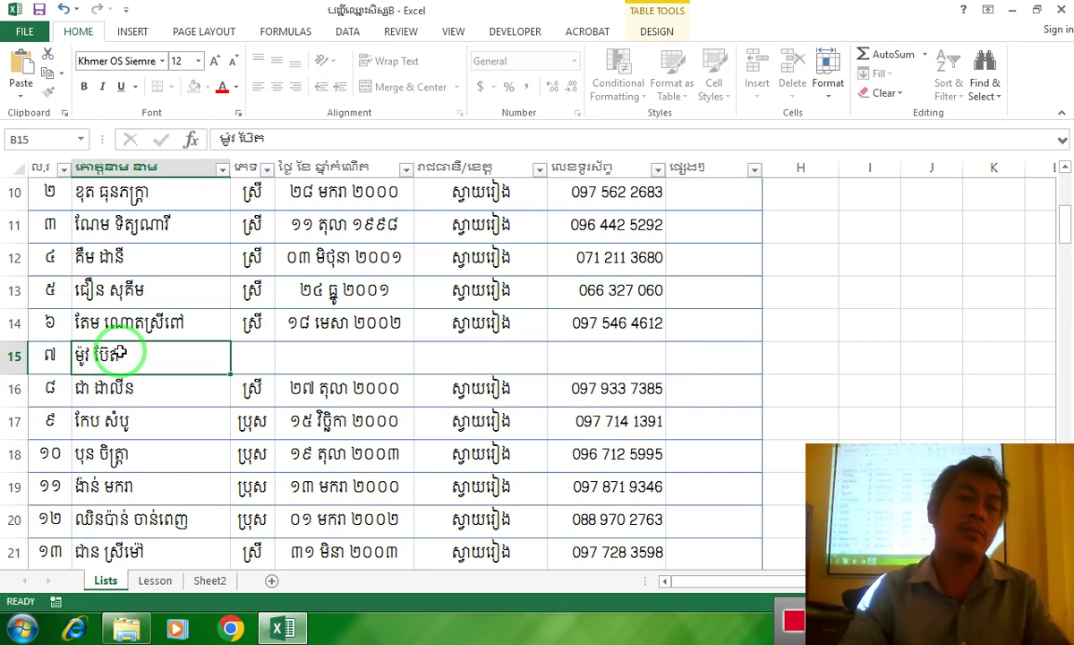
key(Return)
Confirm the numbering now ends at 20 and pick cell A30 below the list
scroll(105, 385, down, 4)
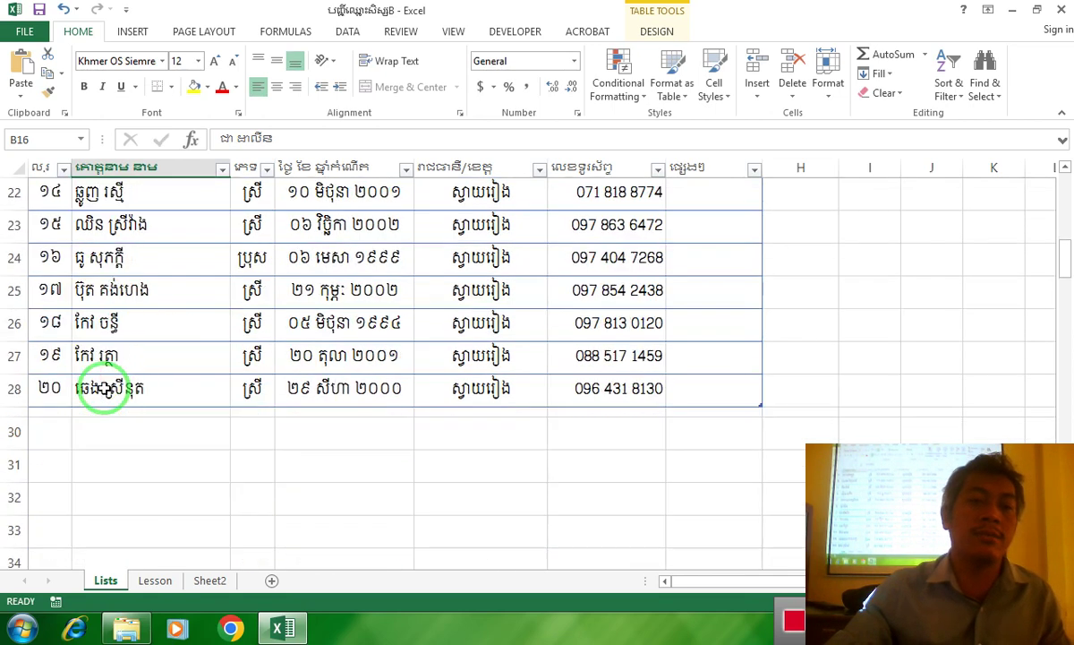
click(47, 391)
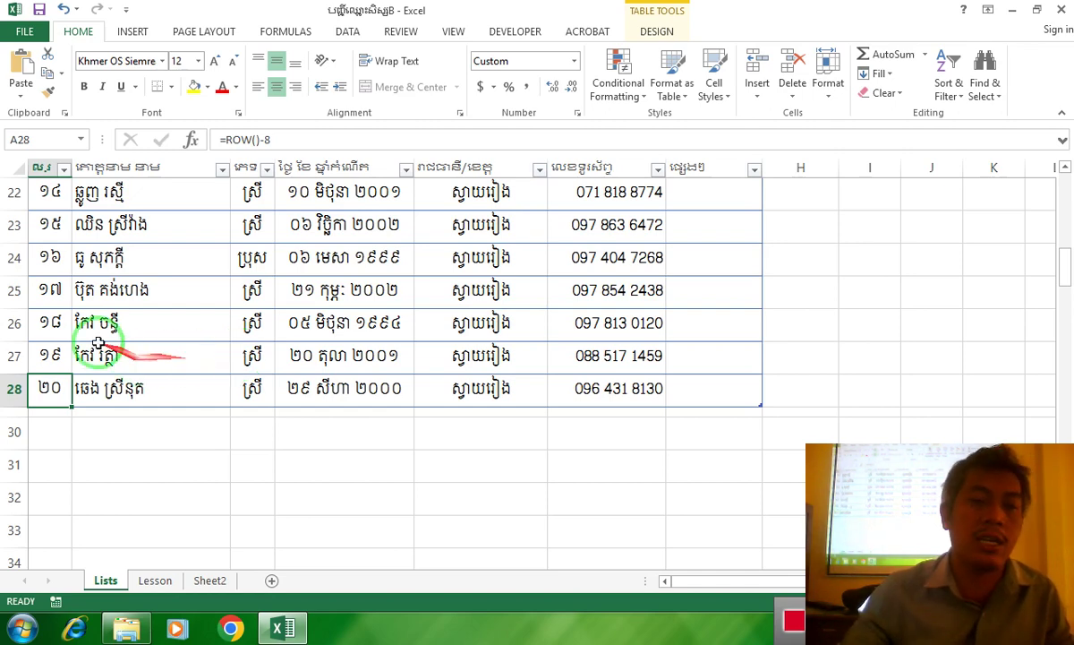
drag(124, 432, 313, 419)
click(118, 462)
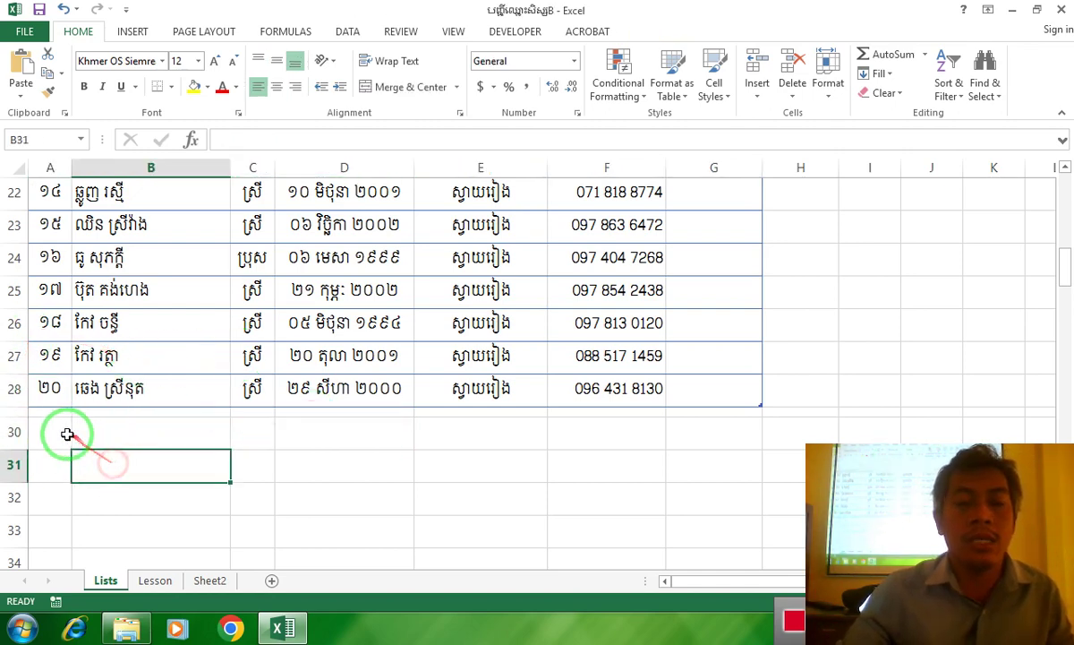
drag(71, 433, 120, 432)
click(692, 440)
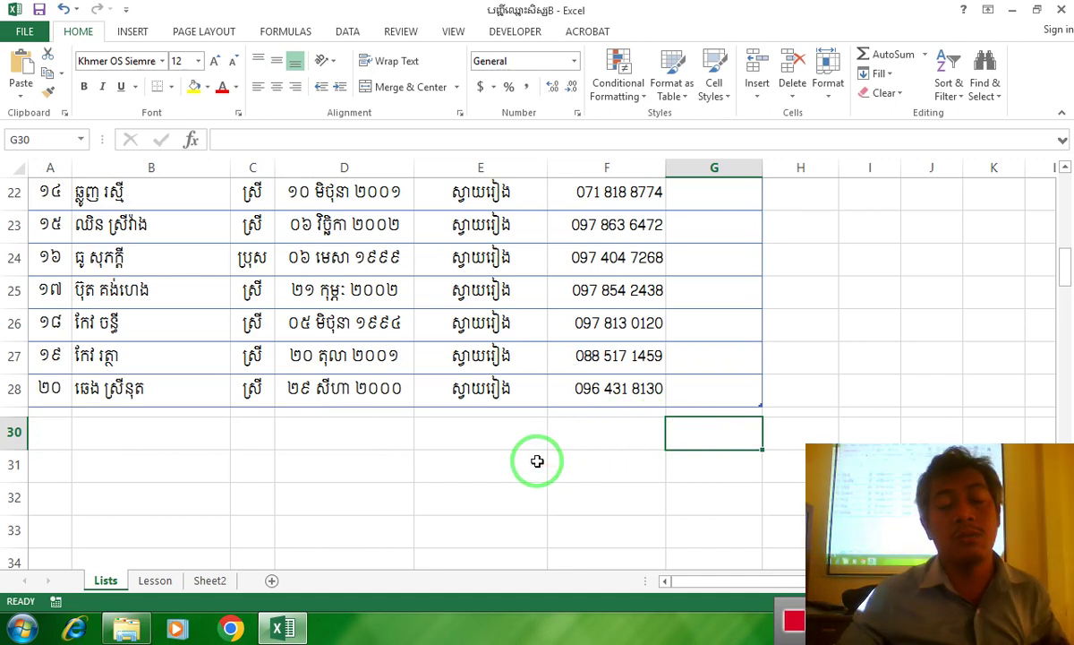
click(39, 436)
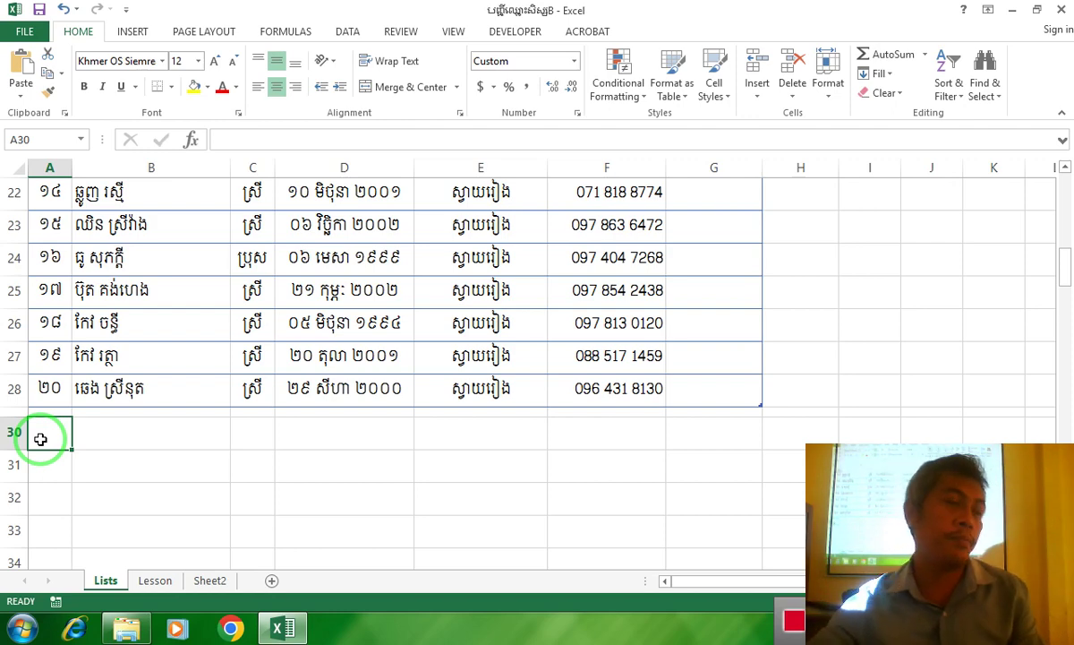
Type the left-aligned Khmer closing sentence in A30, correcting its opening word to បញ្ឈប់
click(258, 87)
text(b)
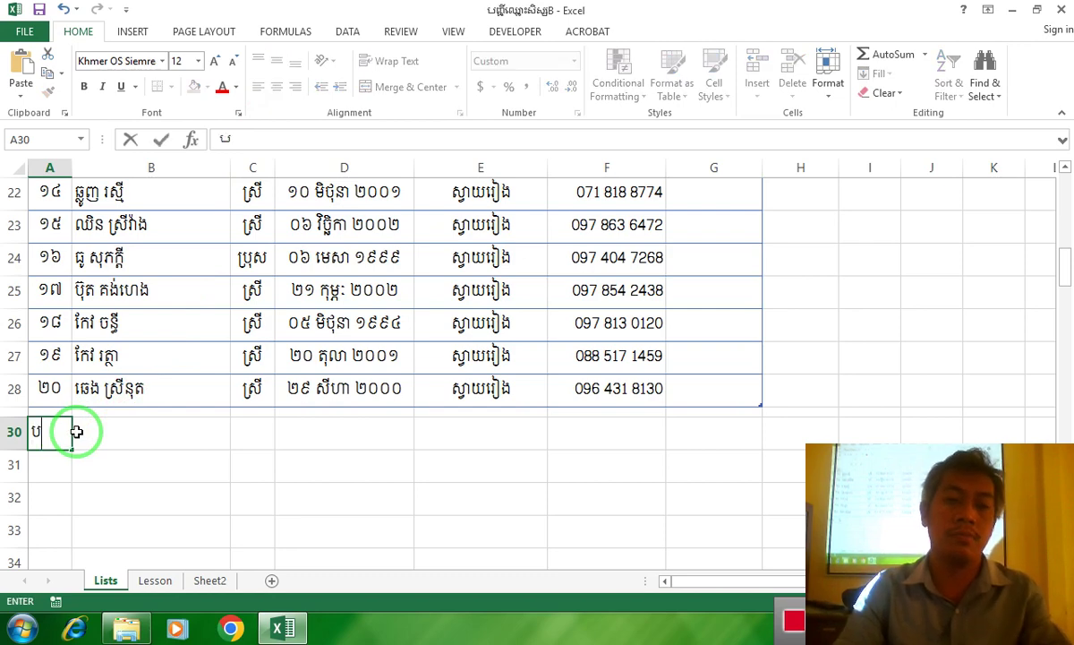
text(ញ្ជីត្រឹមចំនួន ២០ នាក់)
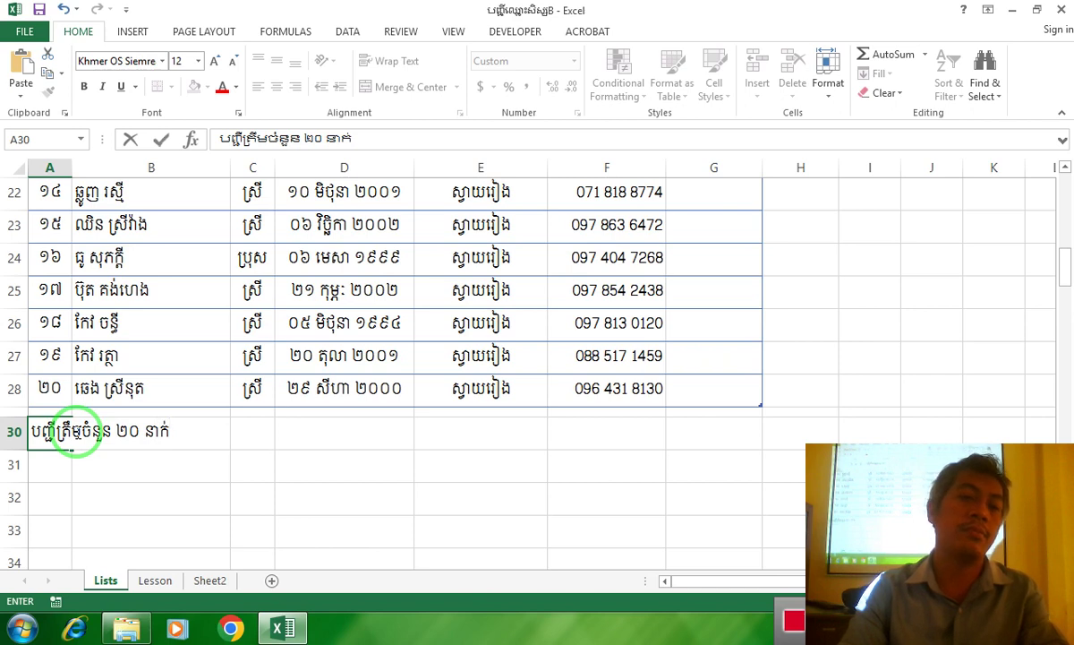
click(40, 432)
click(33, 433)
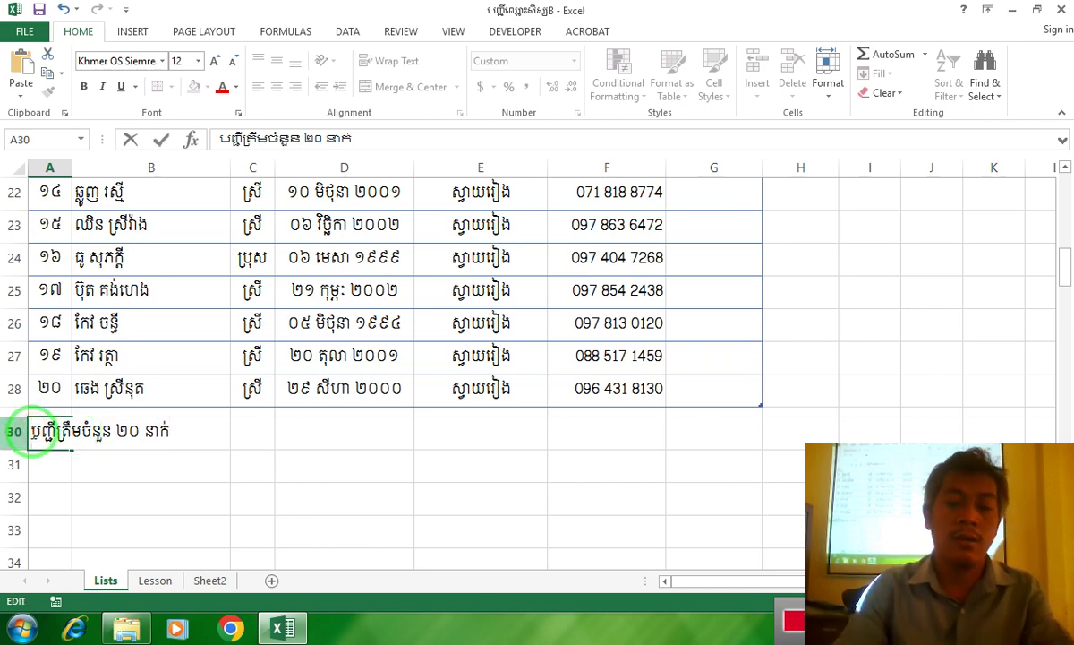
text(បណ្ឌប)
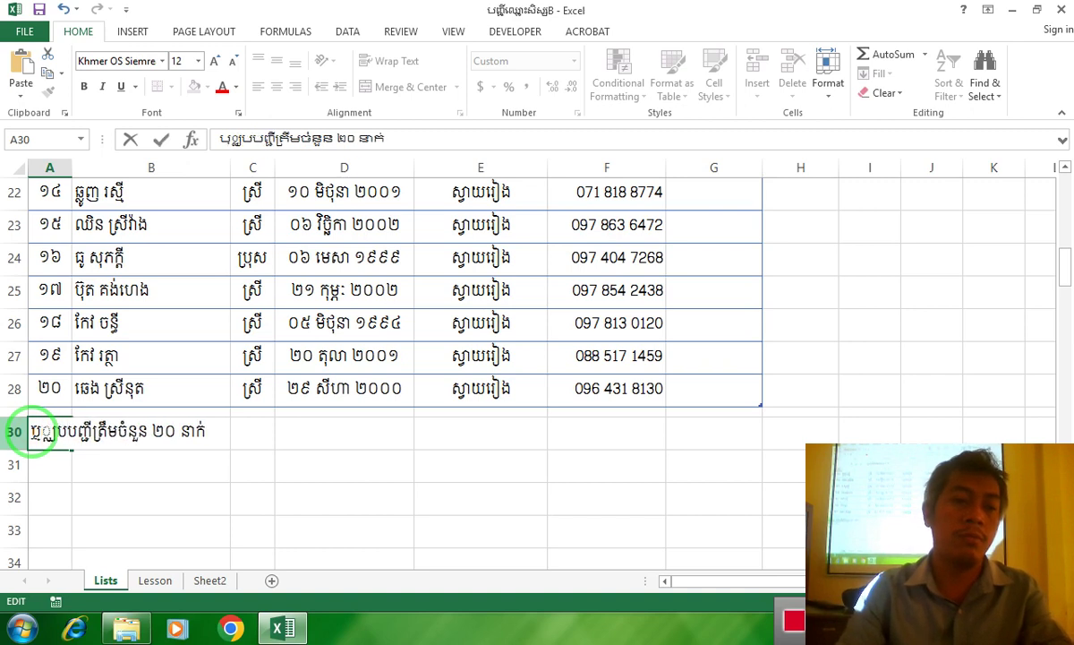
key(BackSpace)
key(BackSpace)
key(BackSpace)
key(BackSpace)
key(BackSpace)
text(បញ្ឈប់)
click(143, 432)
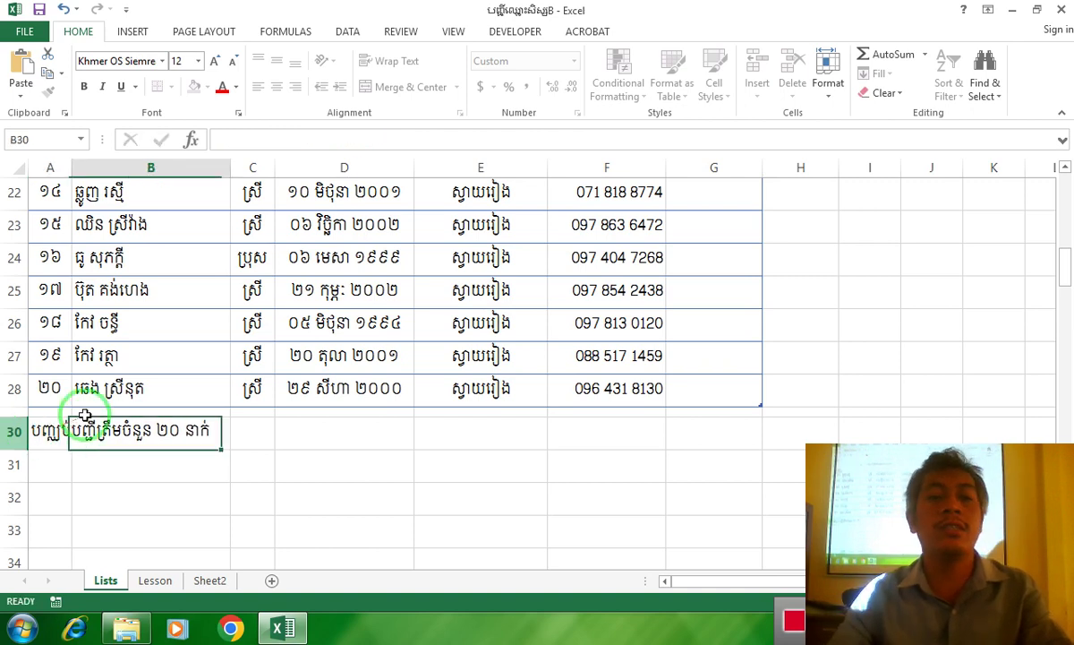
Enter ស្រី ១៥ នាក់ in C30 and left-align it
click(256, 439)
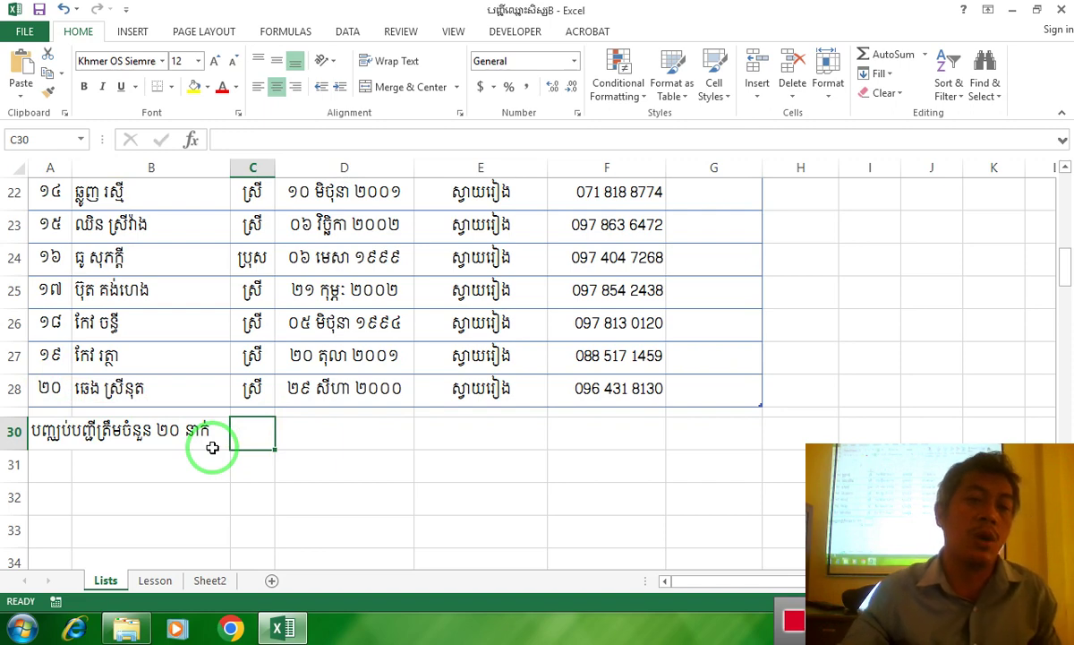
text(ស្រី ១)
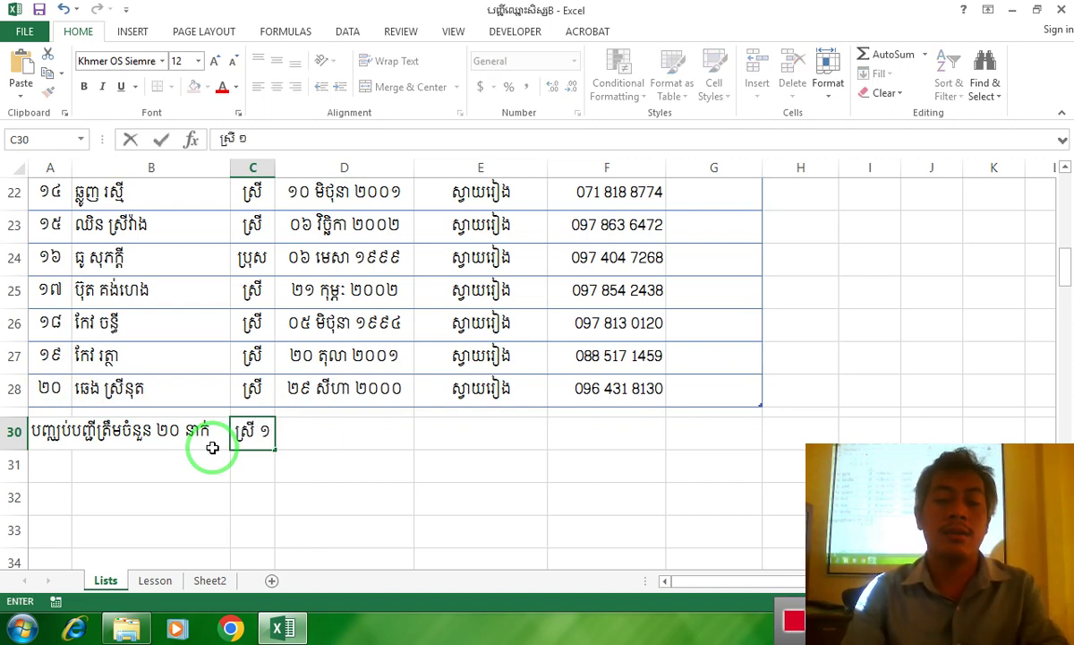
text(៥)
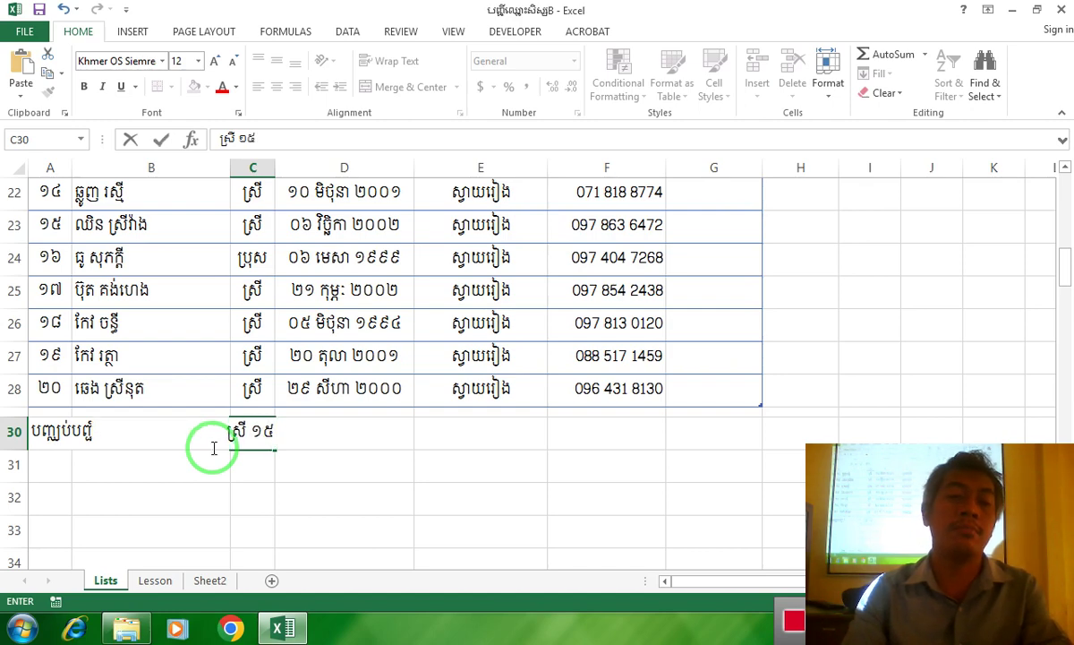
text( នាក់)
key(Tab)
click(269, 437)
click(257, 86)
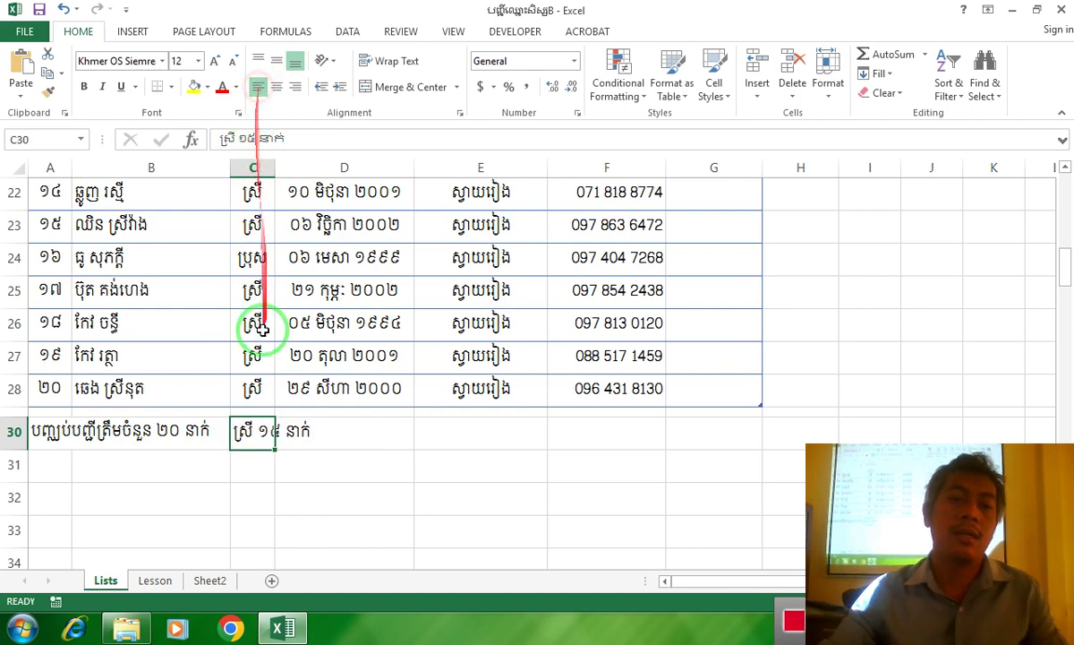
click(58, 434)
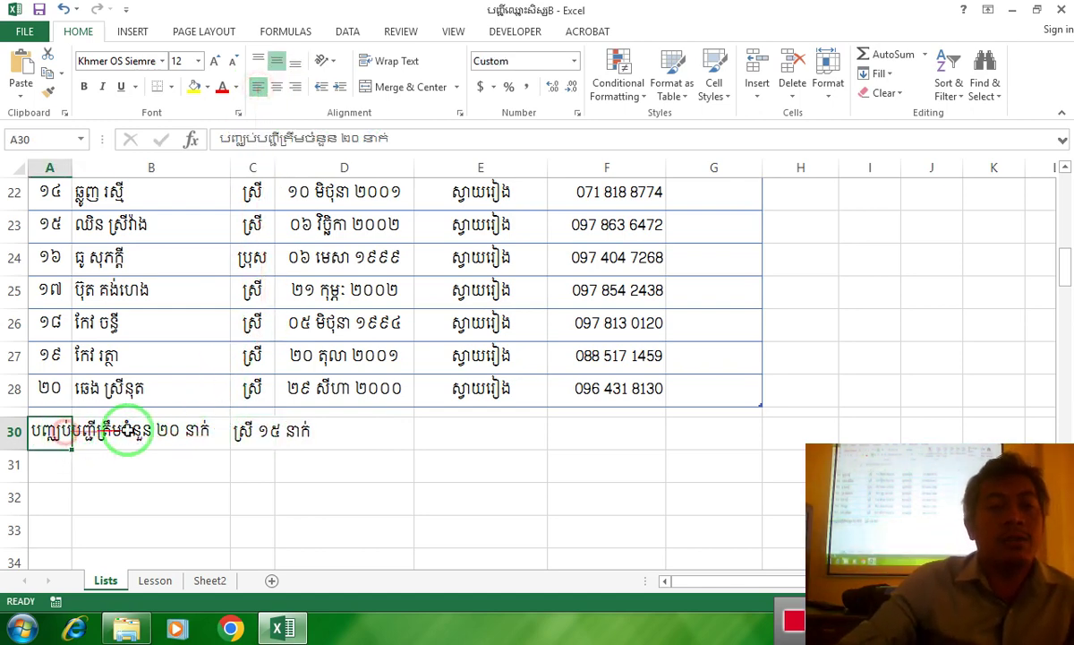
drag(168, 437, 142, 330)
Delete row 15 from the student list
scroll(120, 376, up, 2)
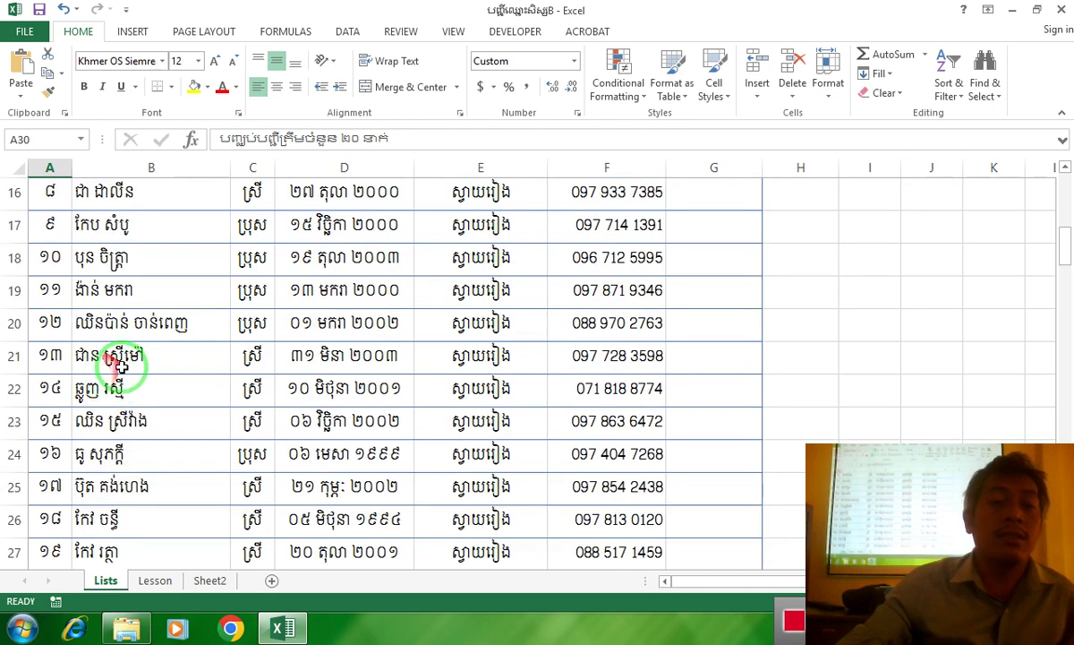
scroll(124, 363, up, 1)
click(15, 257)
right_click(14, 257)
click(72, 397)
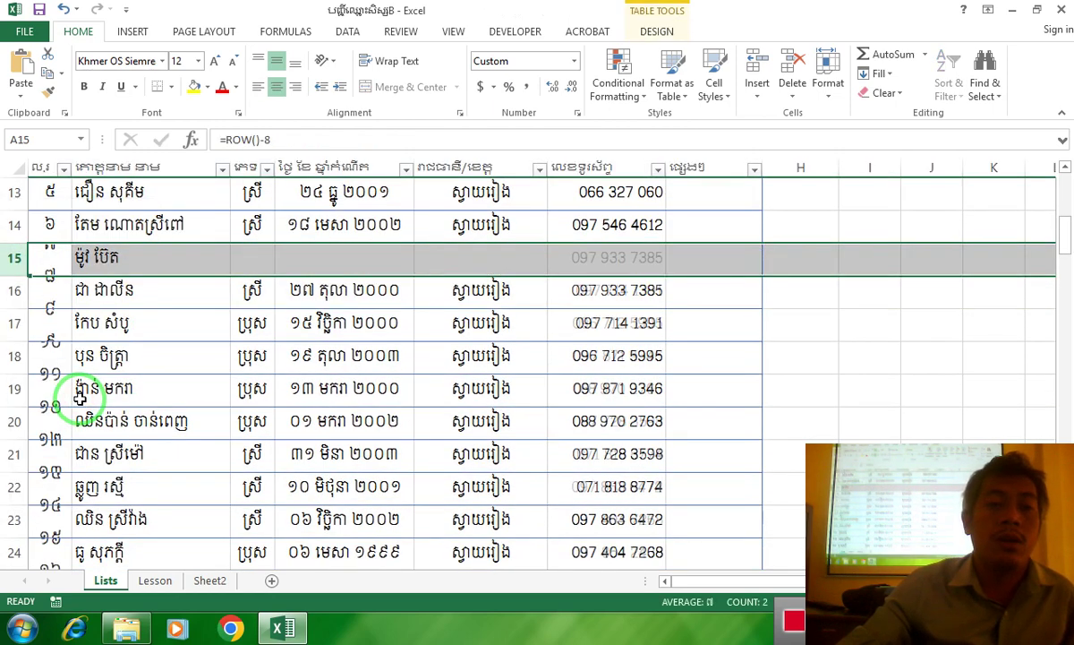
Check the numbering in A9 and A27, review the row 29 summary, and add a new sheet
scroll(131, 376, up, 2)
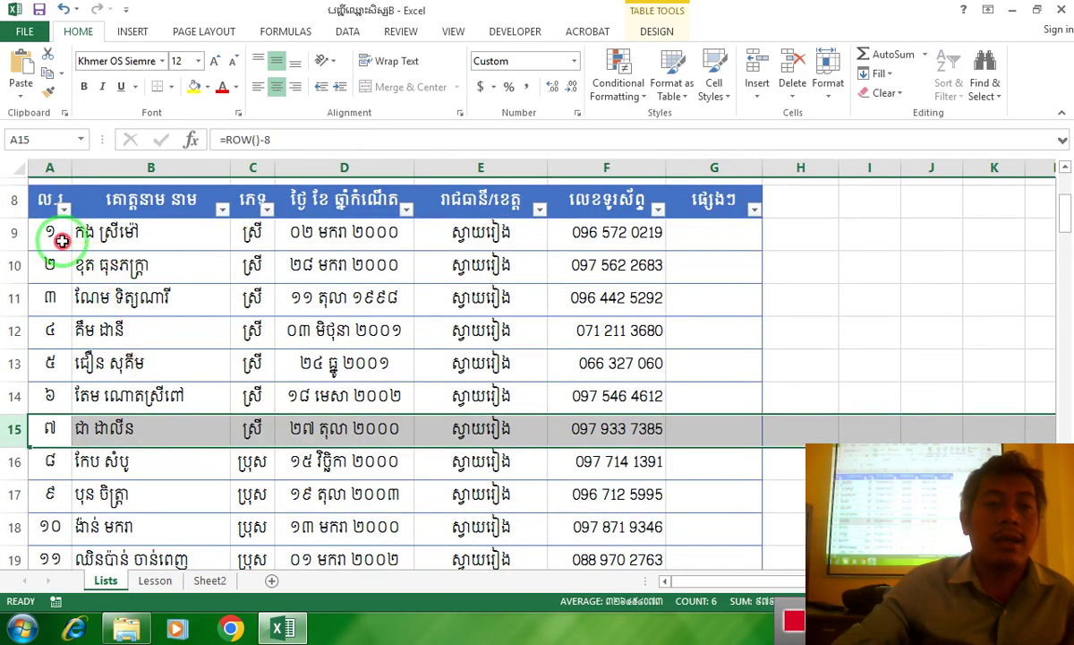
click(65, 235)
scroll(64, 378, down, 4)
click(45, 452)
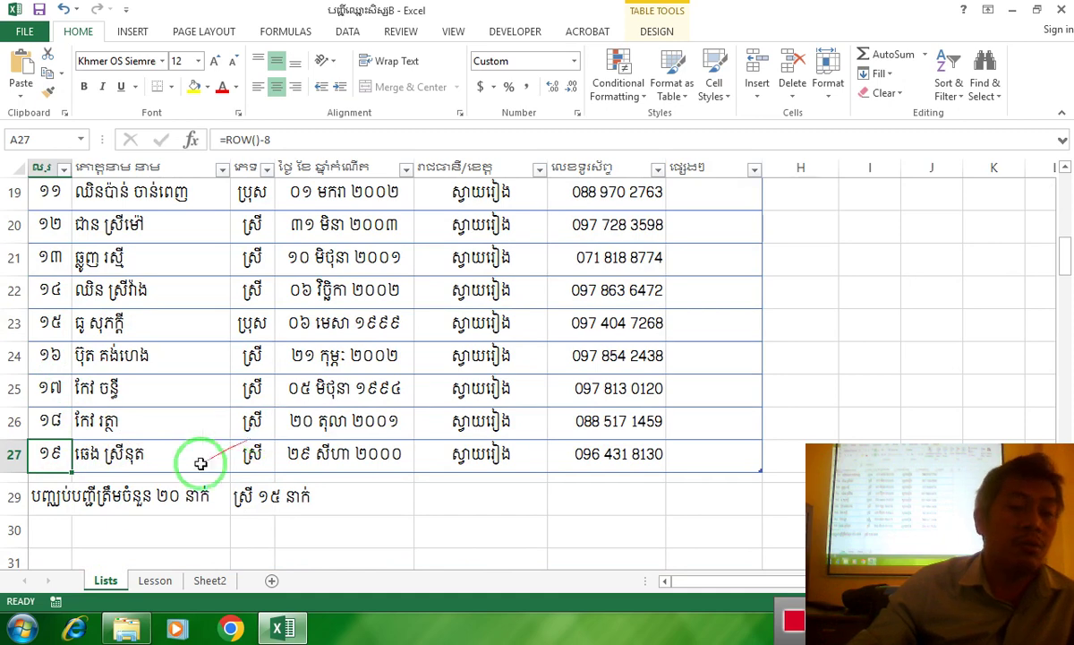
click(40, 500)
drag(40, 502, 456, 501)
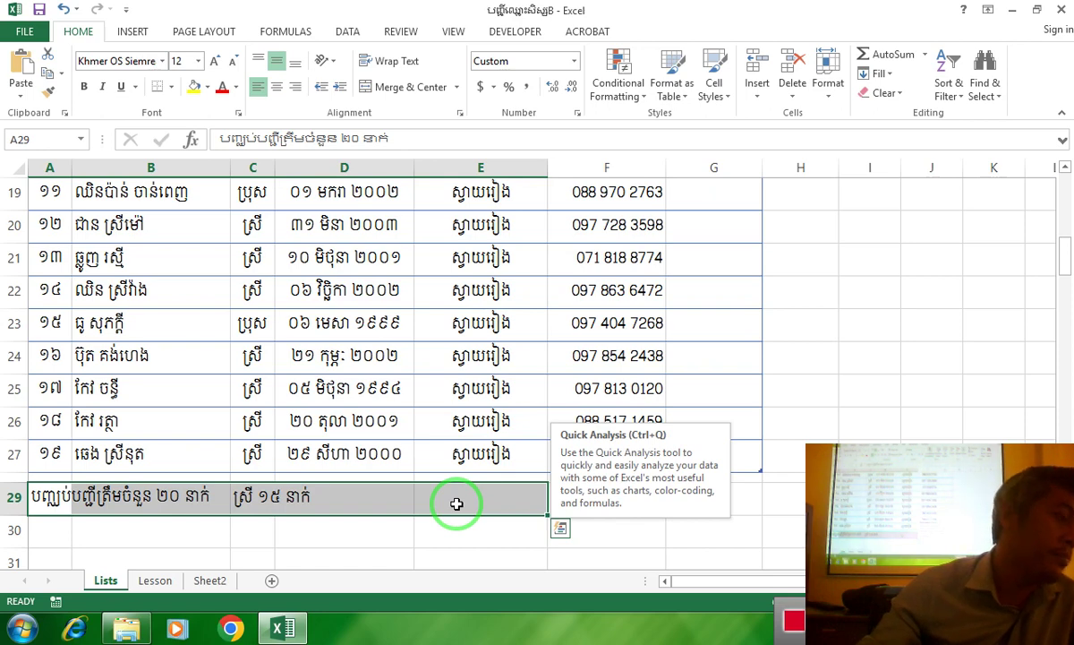
scroll(385, 452, down, 1)
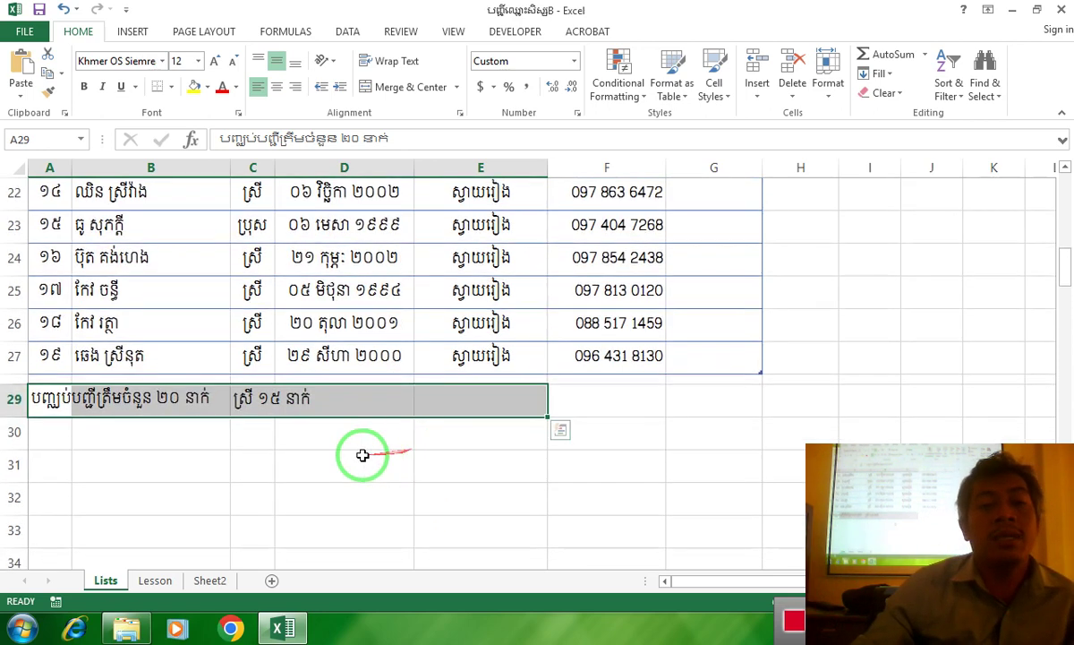
click(94, 431)
drag(35, 433, 413, 448)
drag(72, 400, 291, 410)
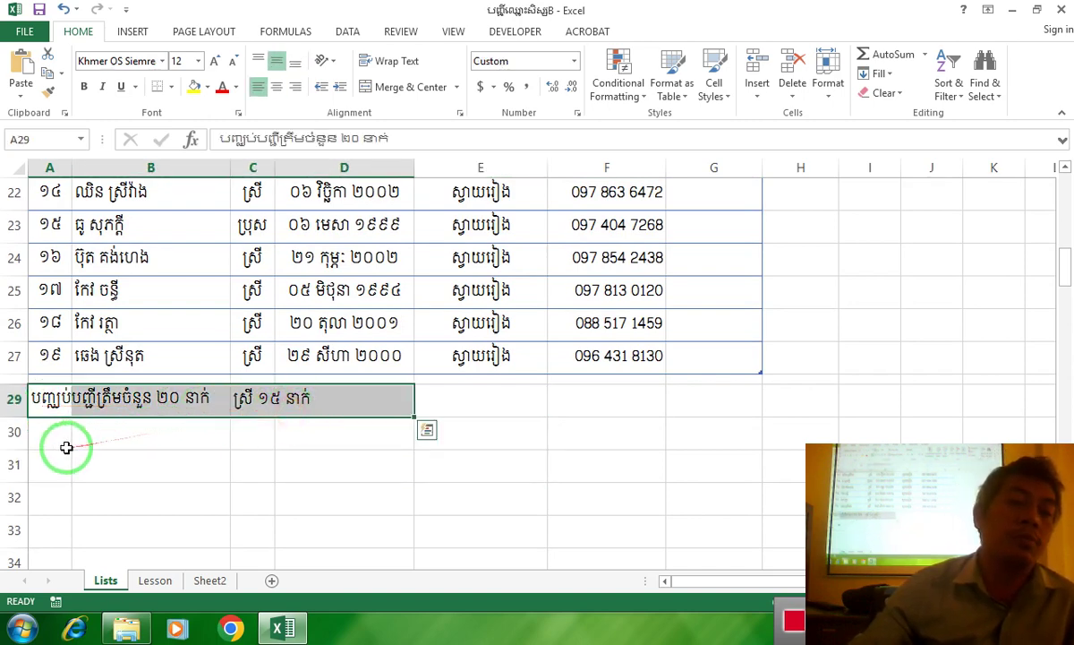
click(268, 581)
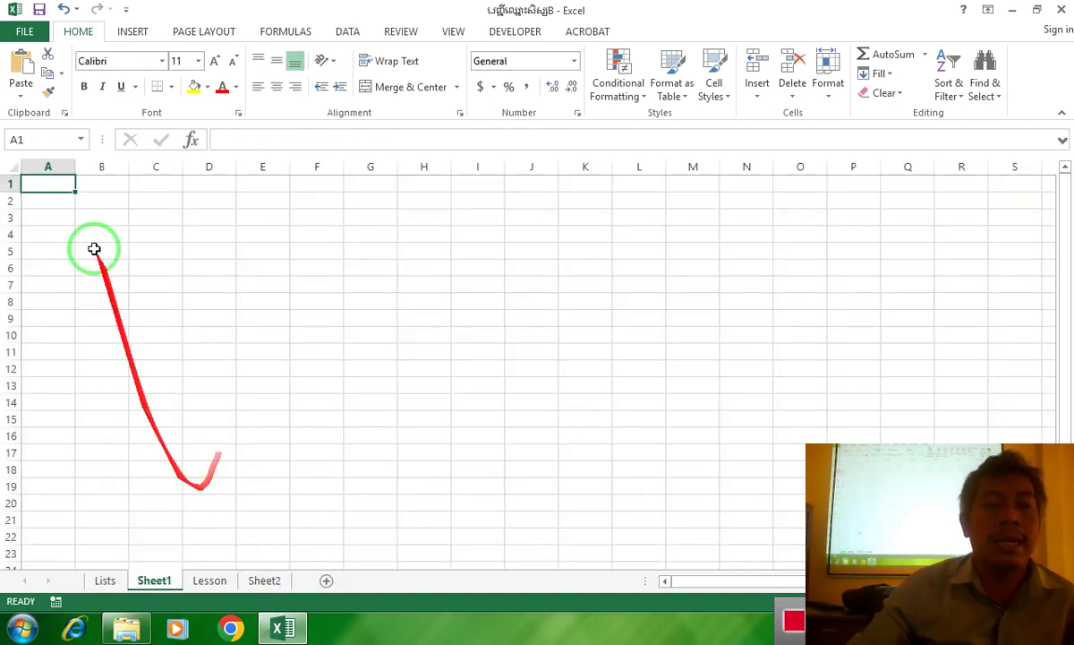
Set every cell of Sheet1 to the Khmer OS Siemreap font at size 12
click(11, 167)
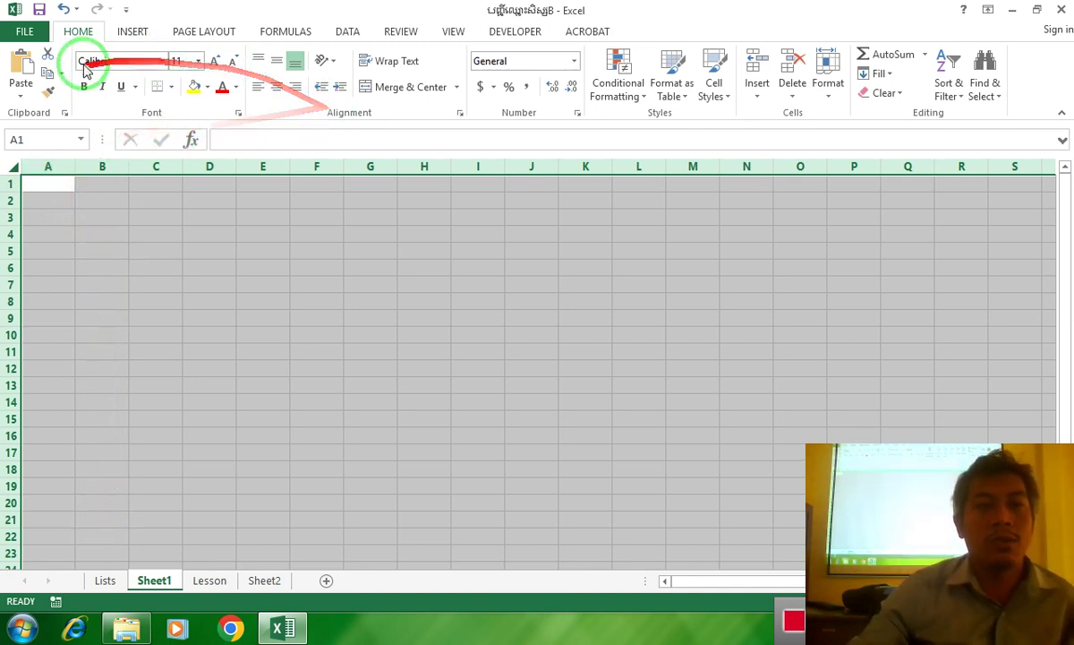
click(109, 63)
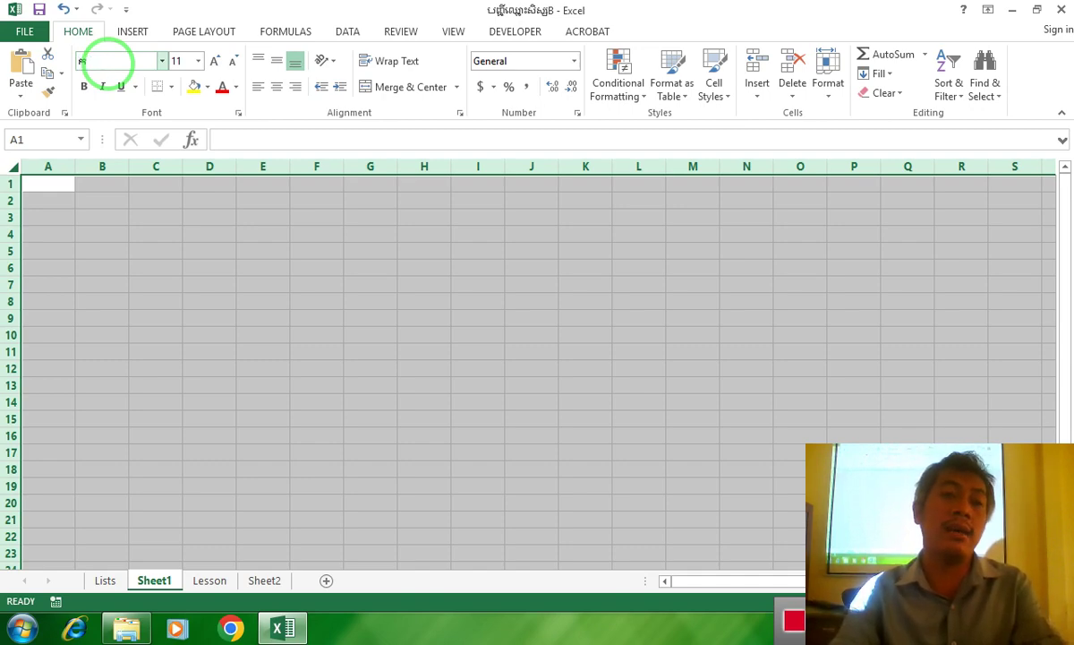
text(Kh )
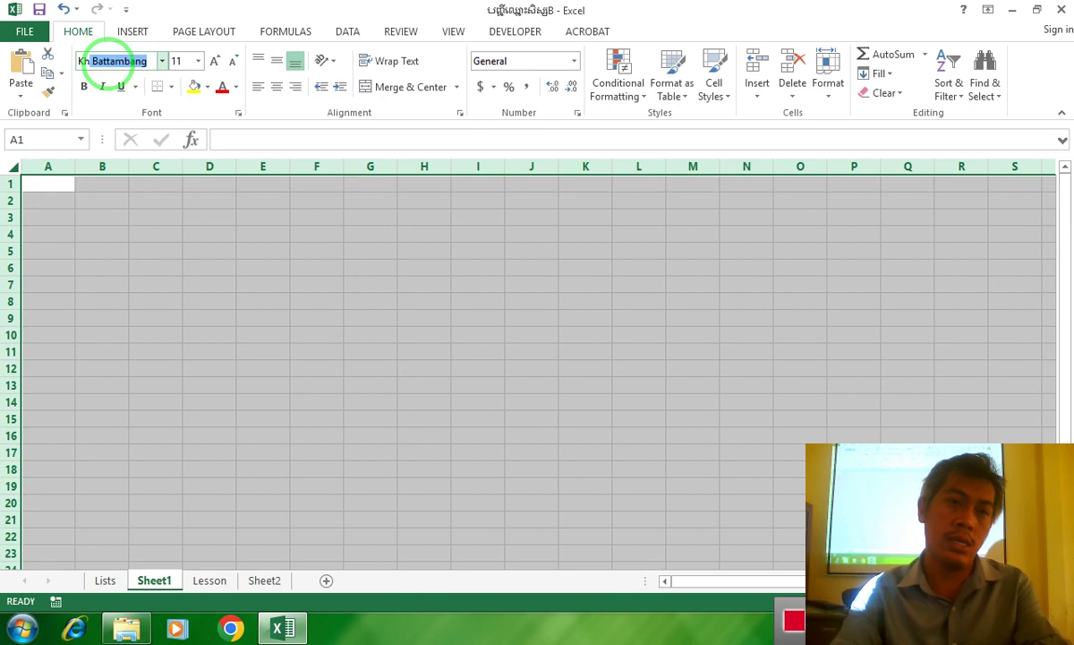
text(mer )
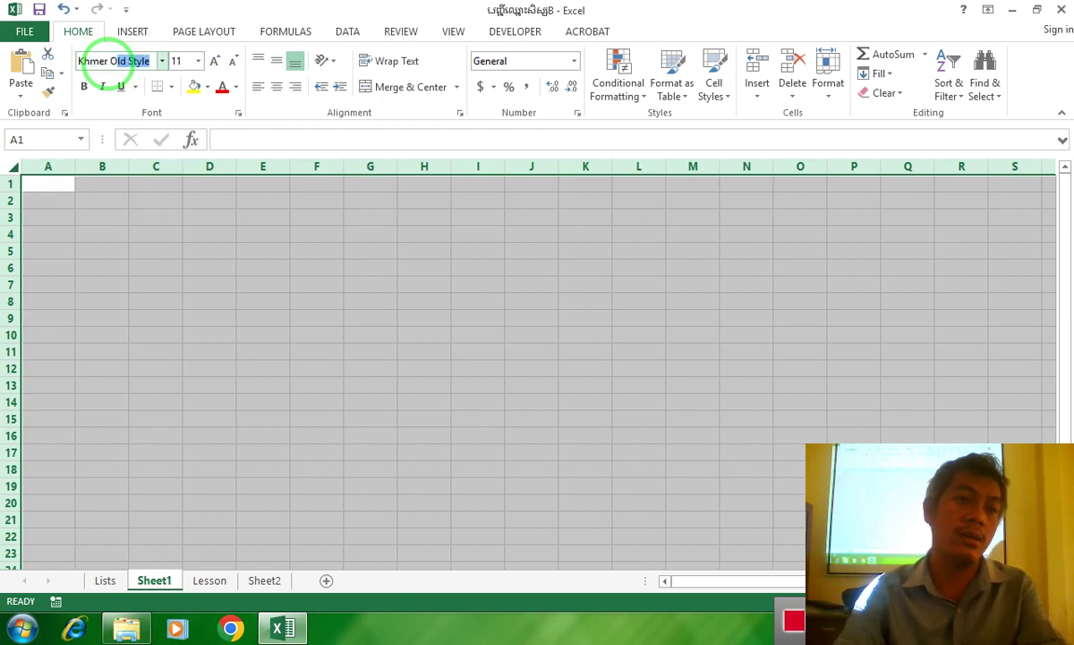
text(OS)
key(Return)
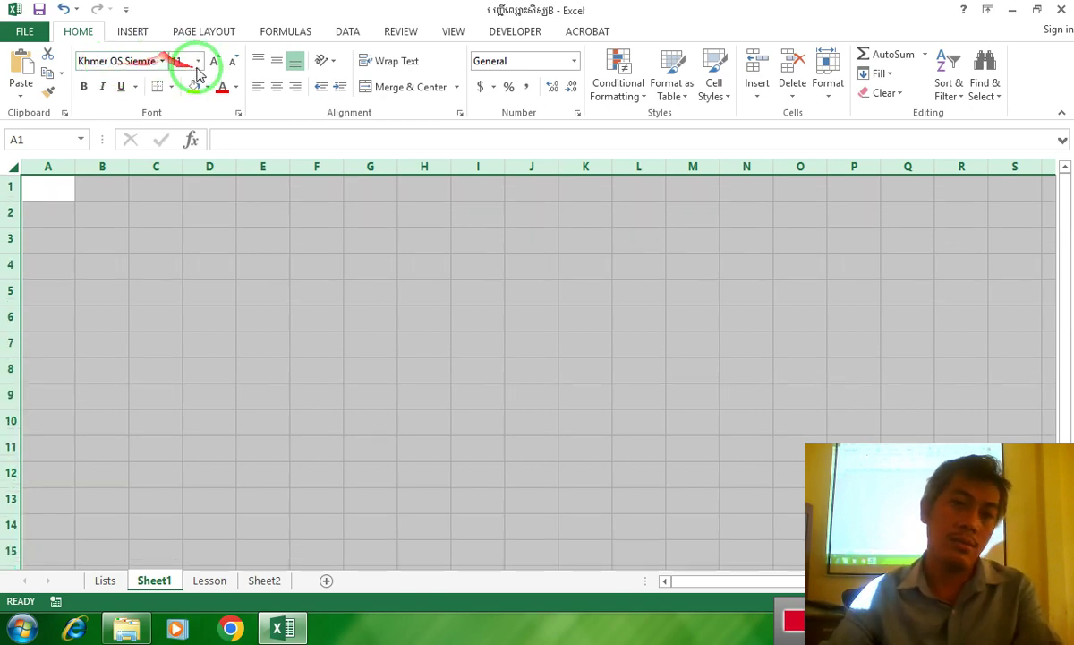
click(217, 61)
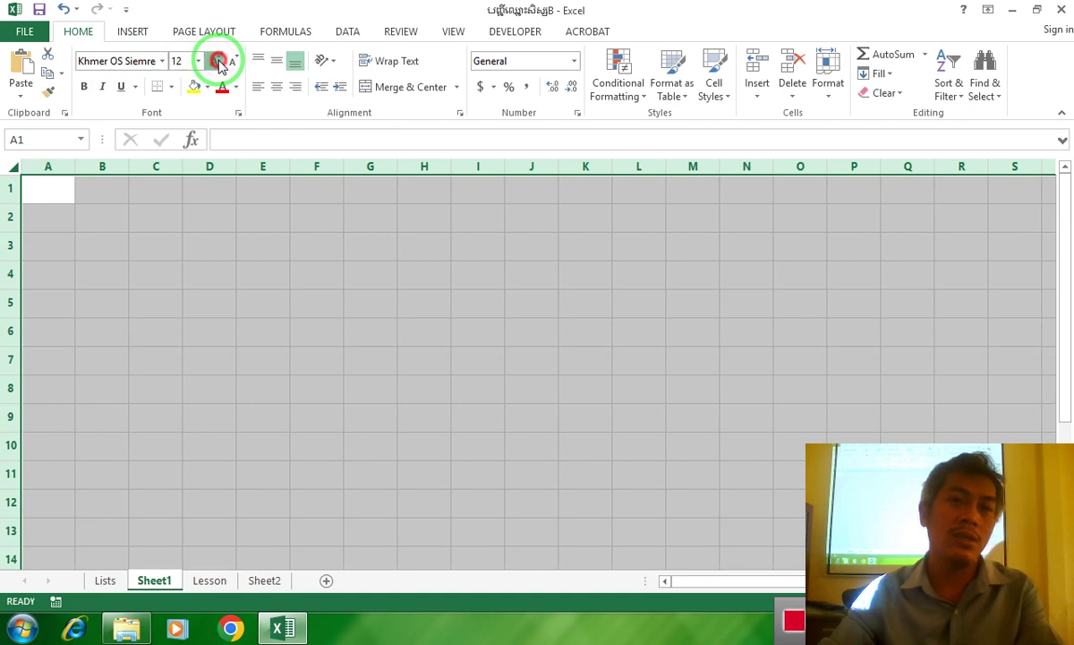
Raise the sheet font size to 14 and type the Count definition line in A1
click(217, 61)
click(132, 283)
click(67, 191)
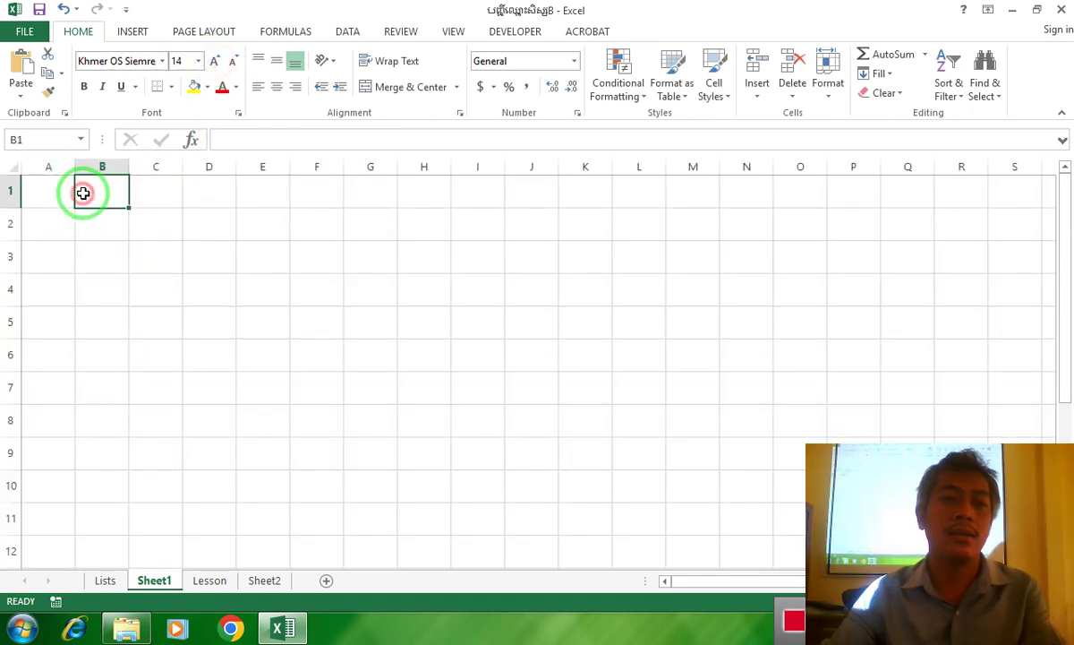
text(១ត)
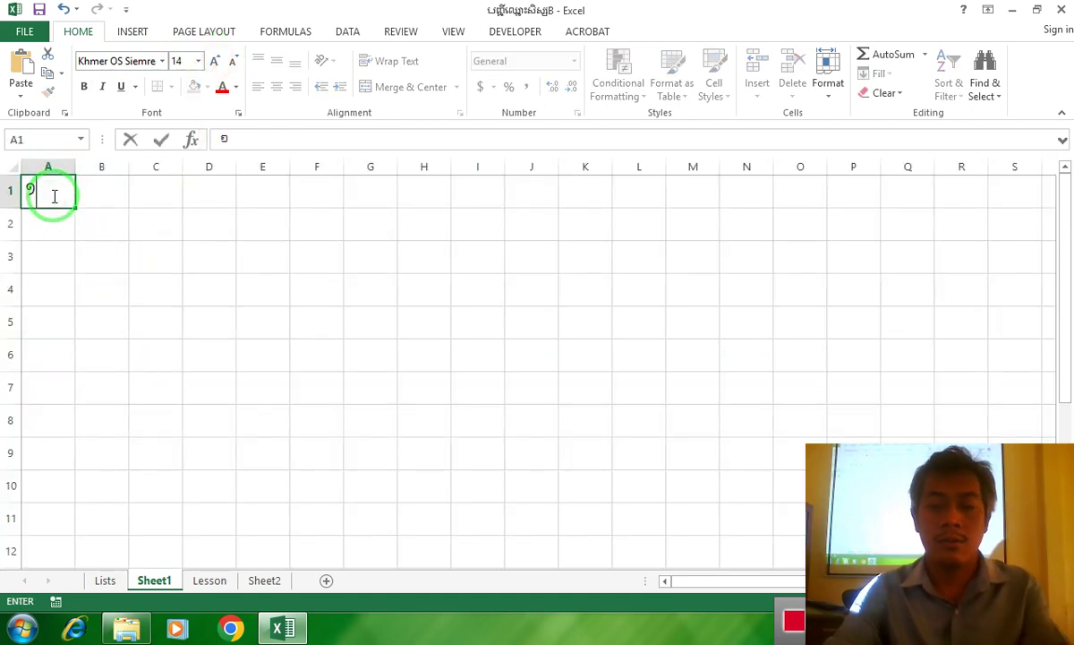
key(BackSpace)
key(BackSpace)
text(1)
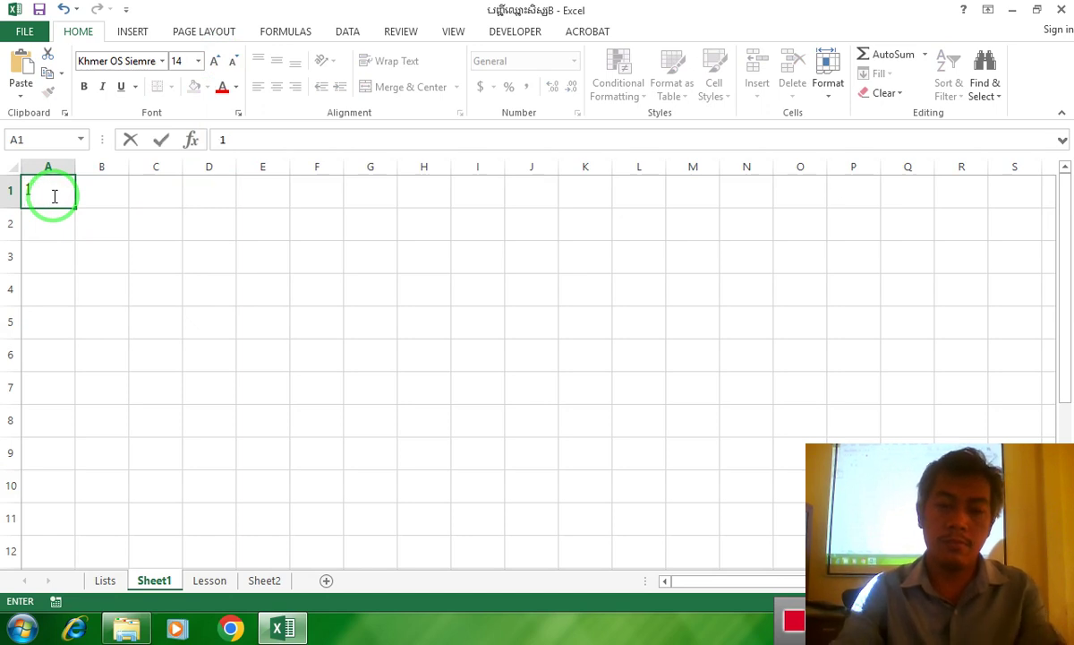
text(- C)
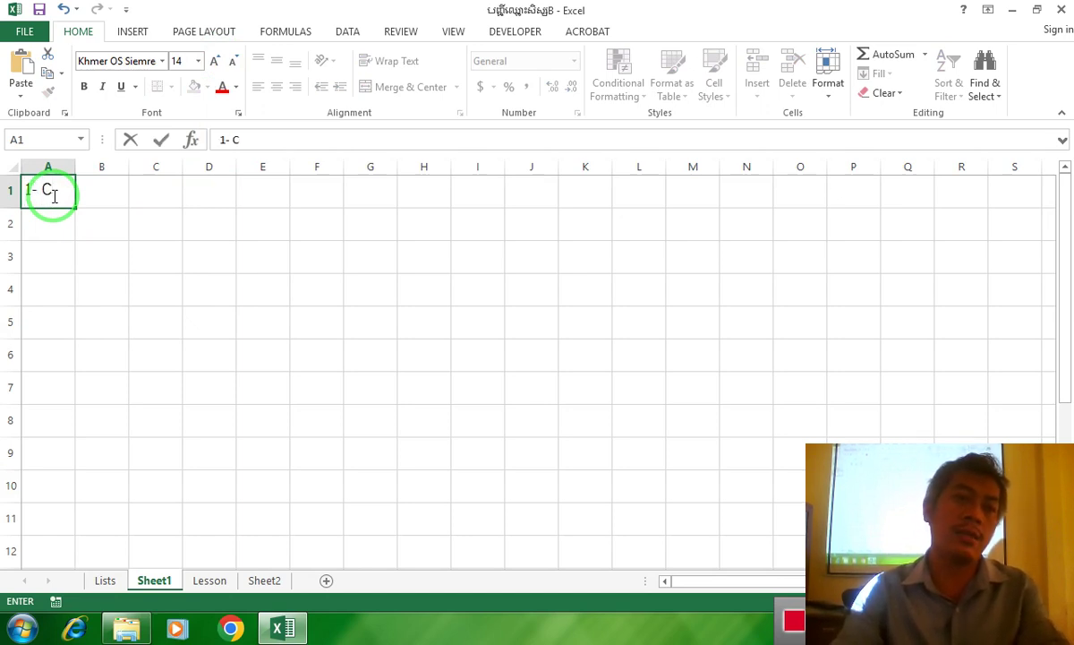
text(ount)
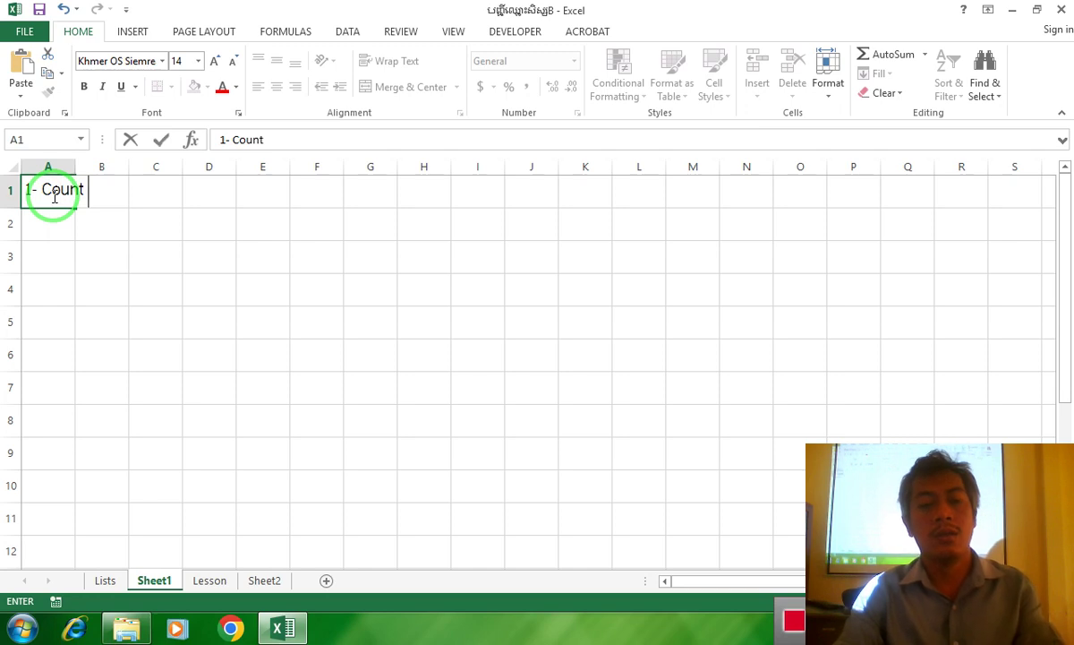
text( គឺជា)
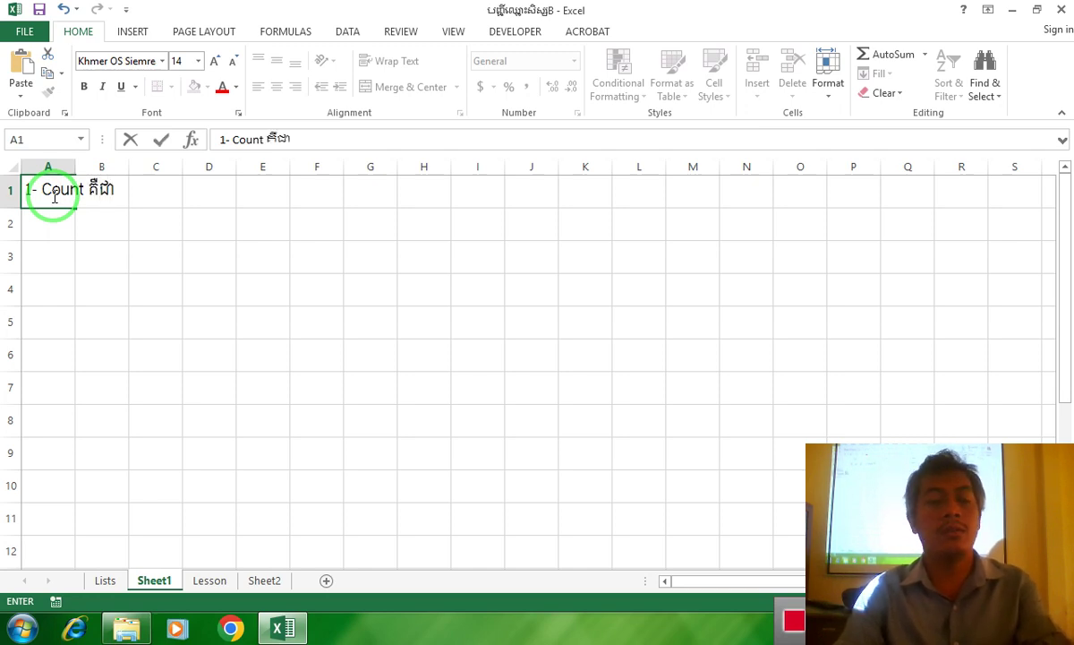
text(រូបមន្ត)
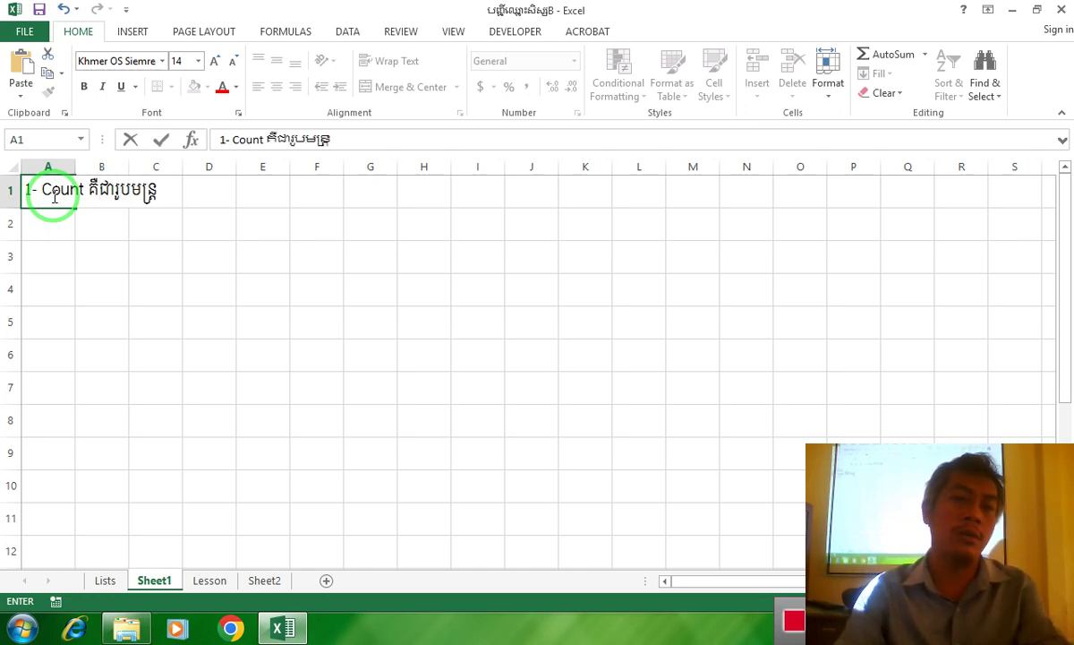
text(មួយប)
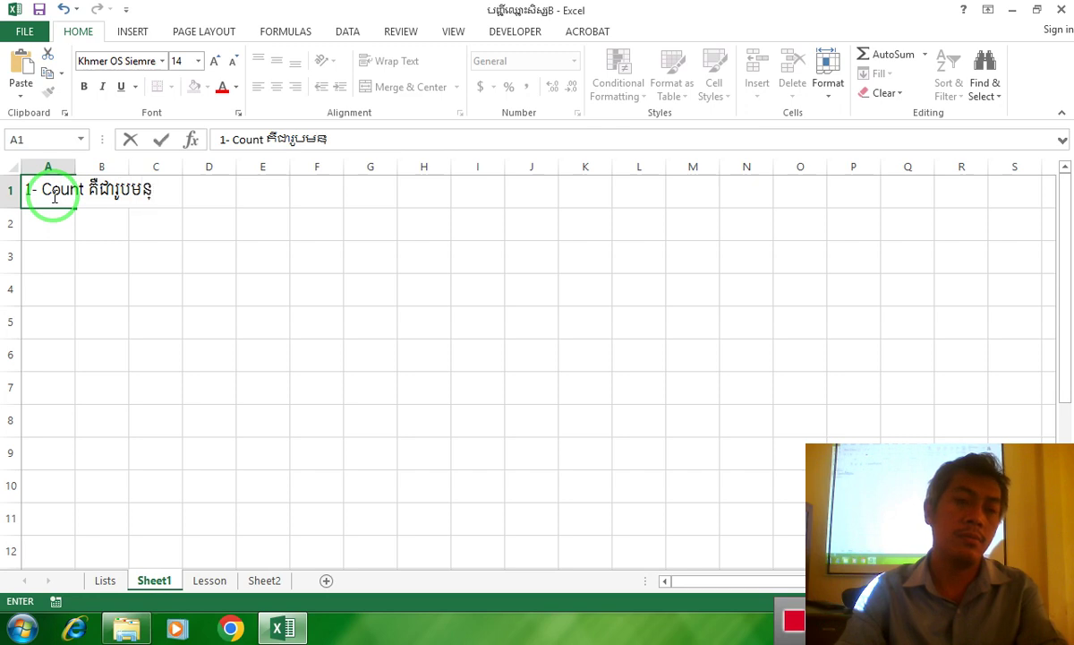
text(្រើស)
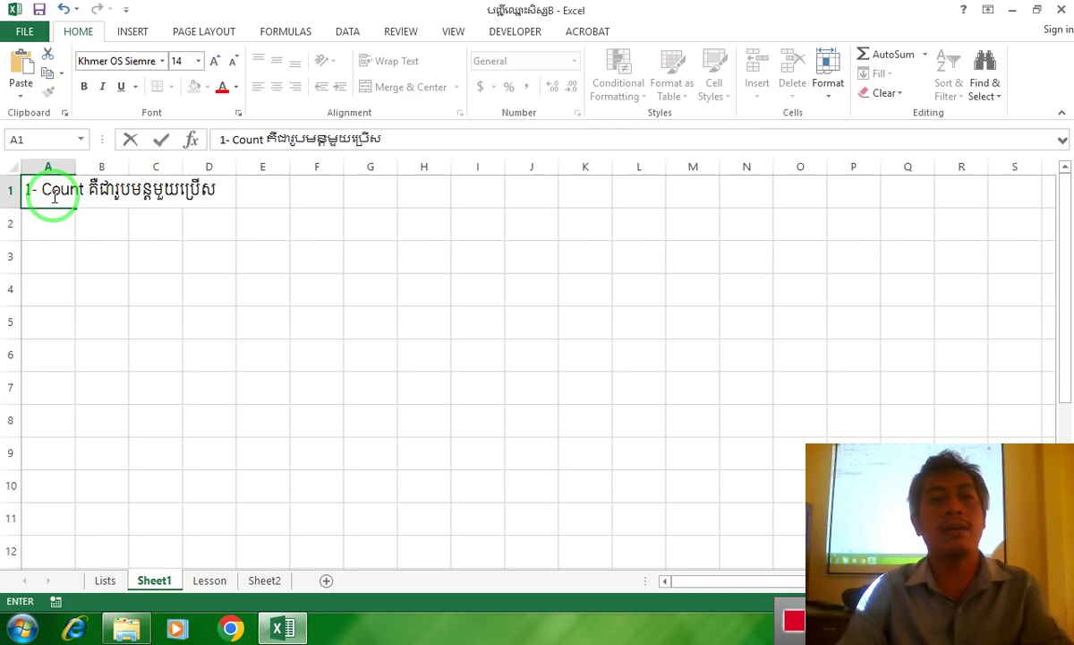
text(ម្រាប់រាប)
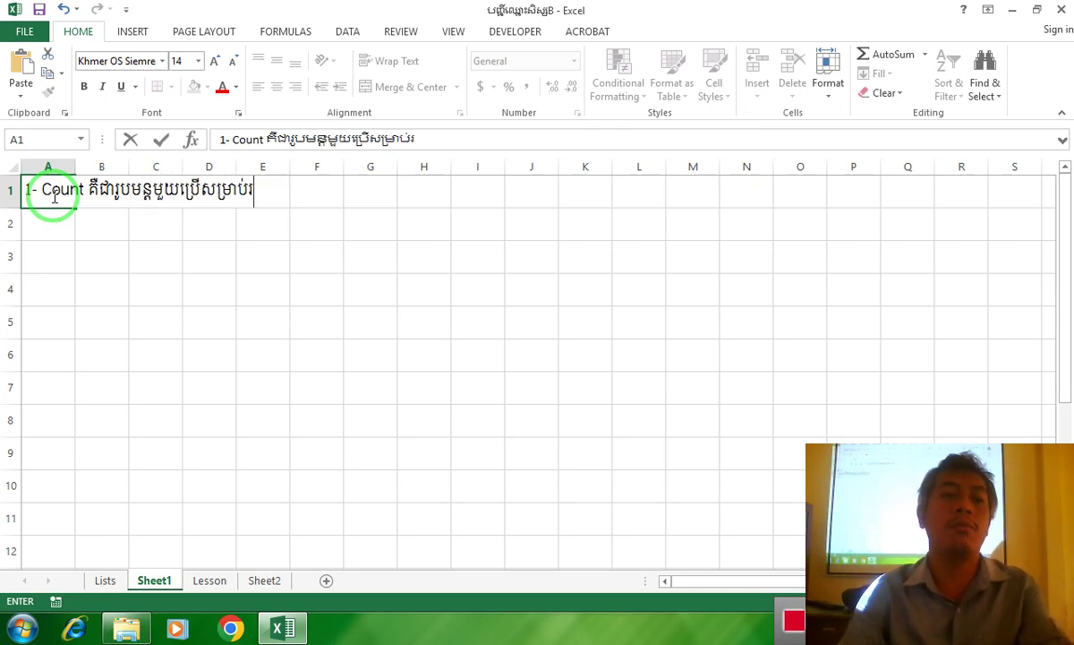
key(Return)
Add the missing final mark so A1 ends with សម្រាប់រាប់
click(39, 192)
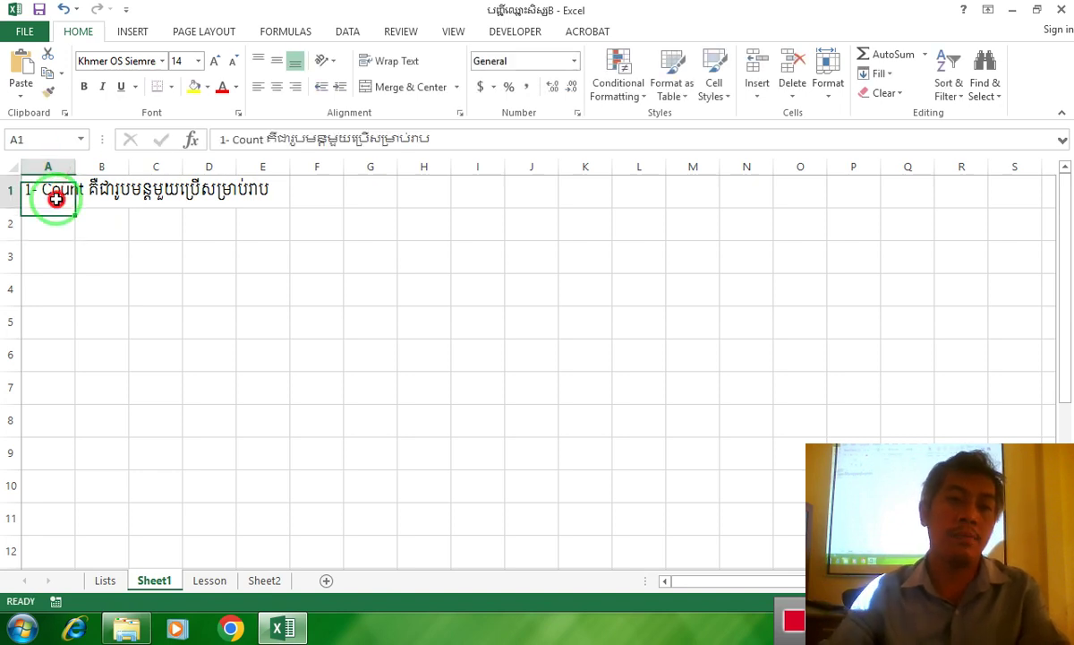
double_click(265, 190)
text(់)
key(Return)
ctrl+scroll(260, 311, up, 5)
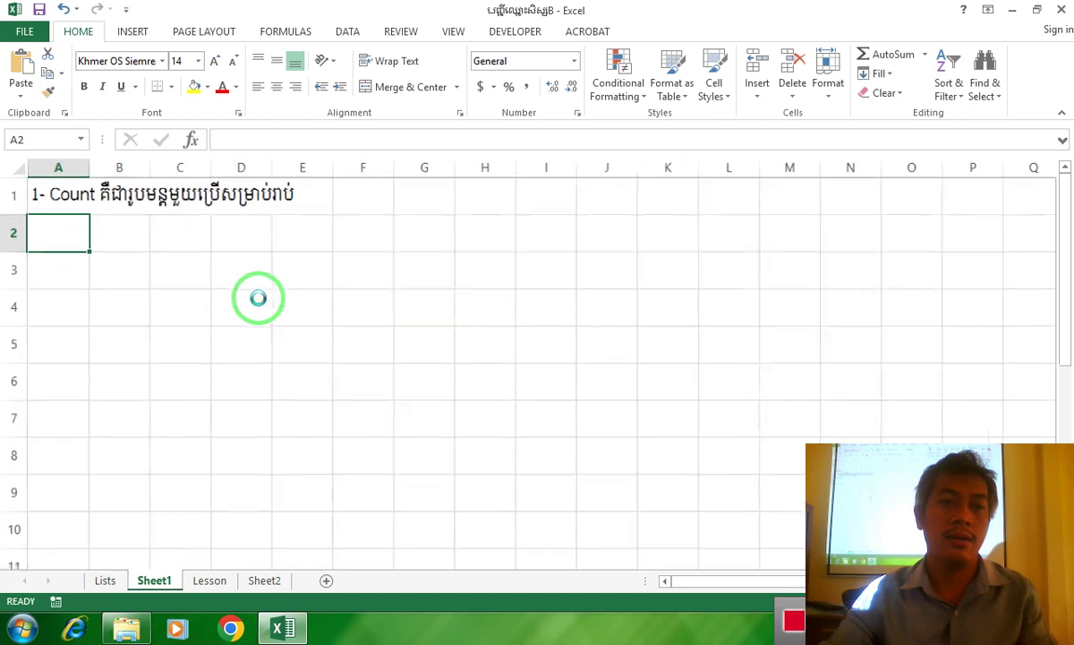
Append "(រាប់បានតែចំនួន លេខ)" to the Count definition in A1
ctrl+scroll(258, 294, up, 1)
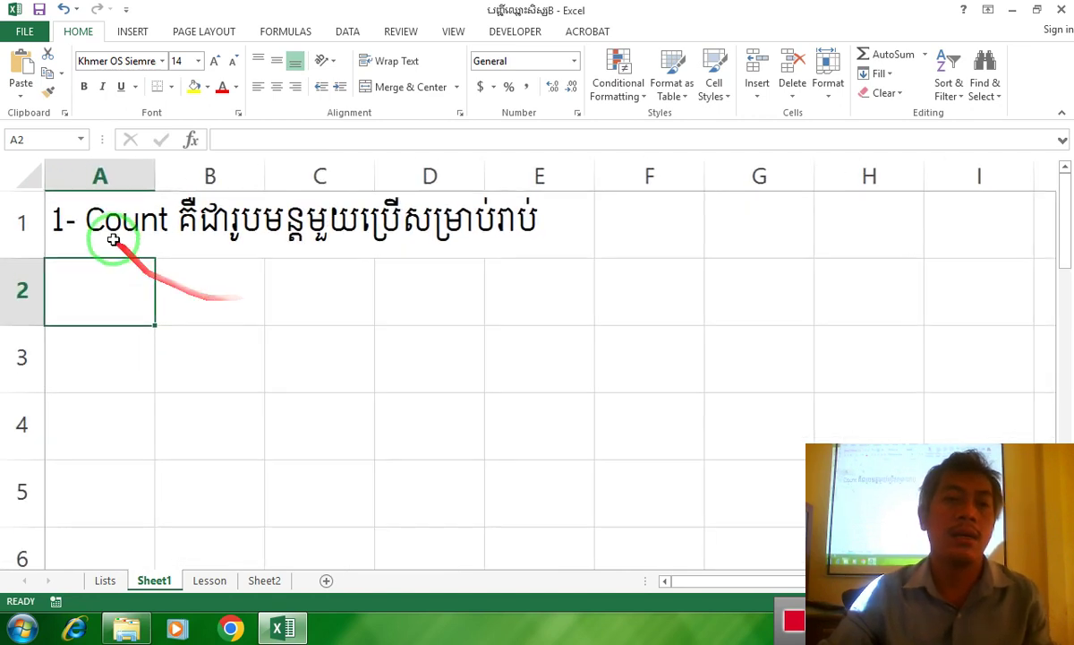
double_click(109, 232)
click(547, 224)
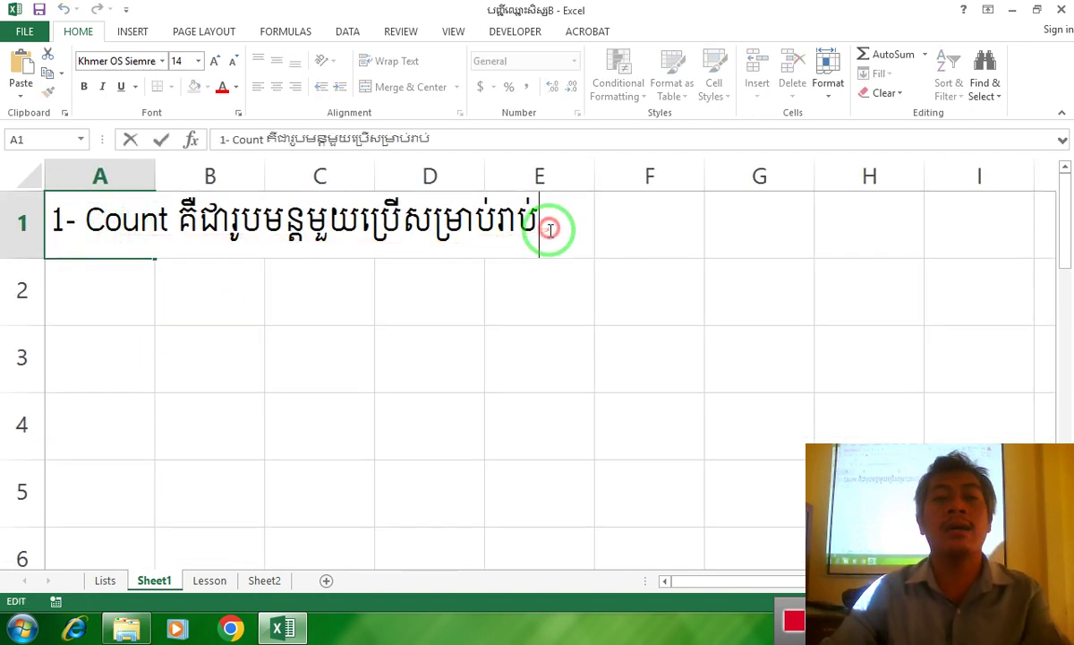
text((រាប់បានត)
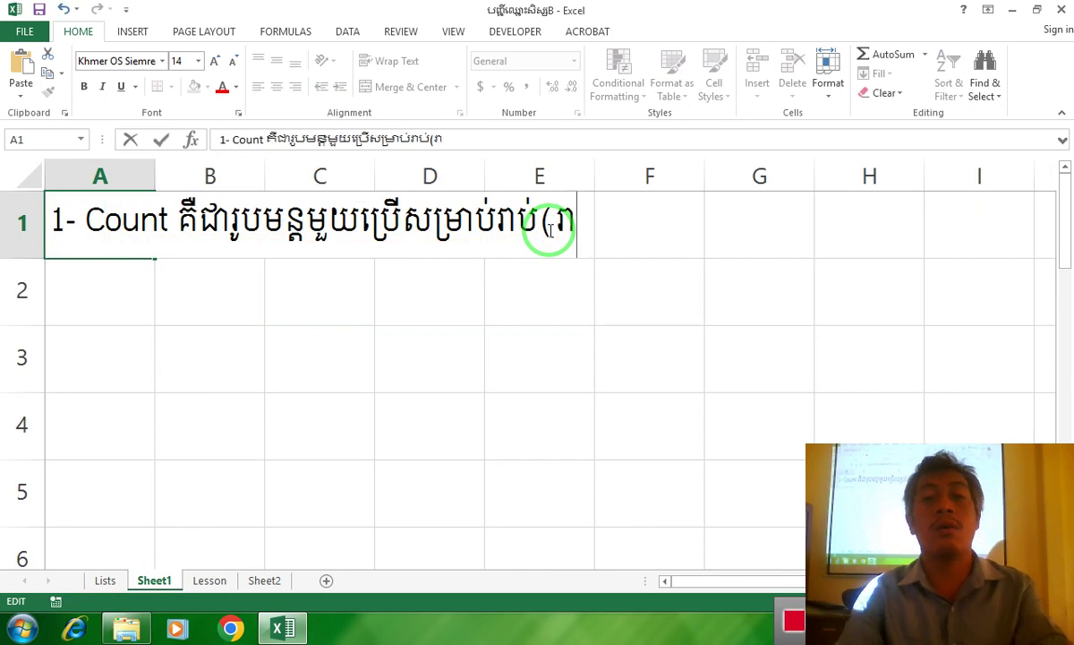
text(ែចំនួន)
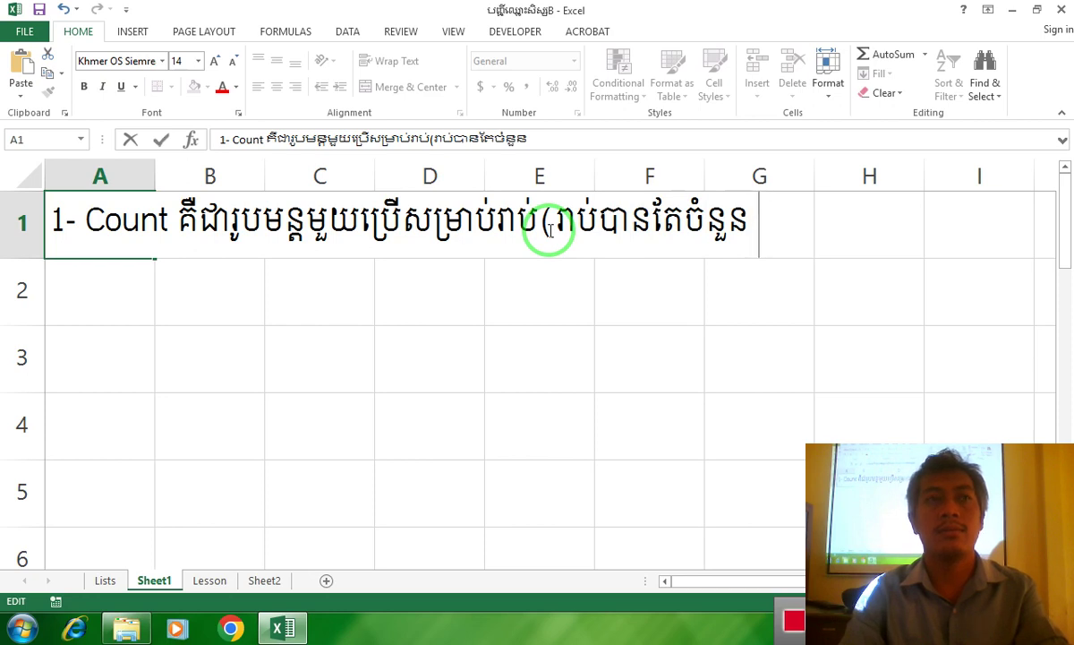
text(លេខខ)
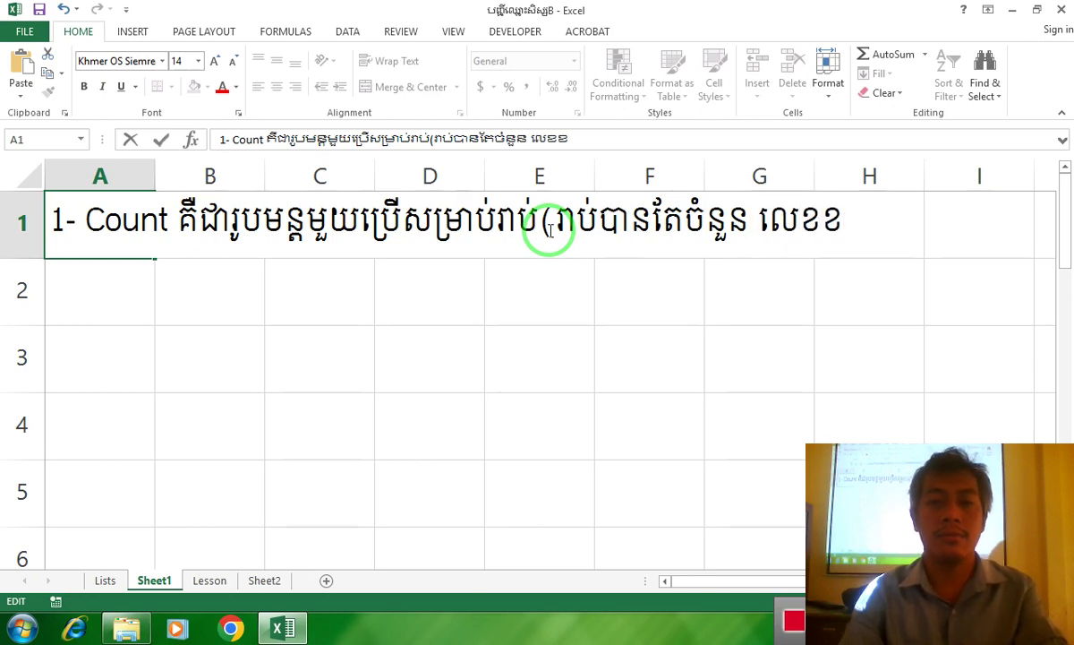
key(BackSpace)
text())
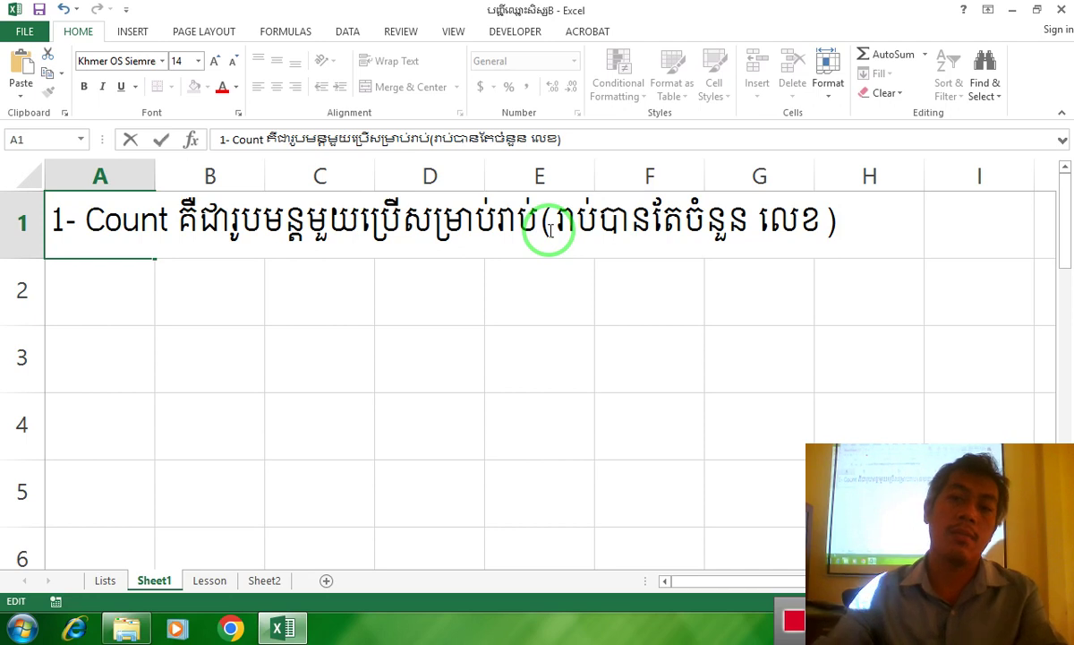
Colour the word លេខ in A1 red and finish editing the cell
drag(822, 219, 750, 213)
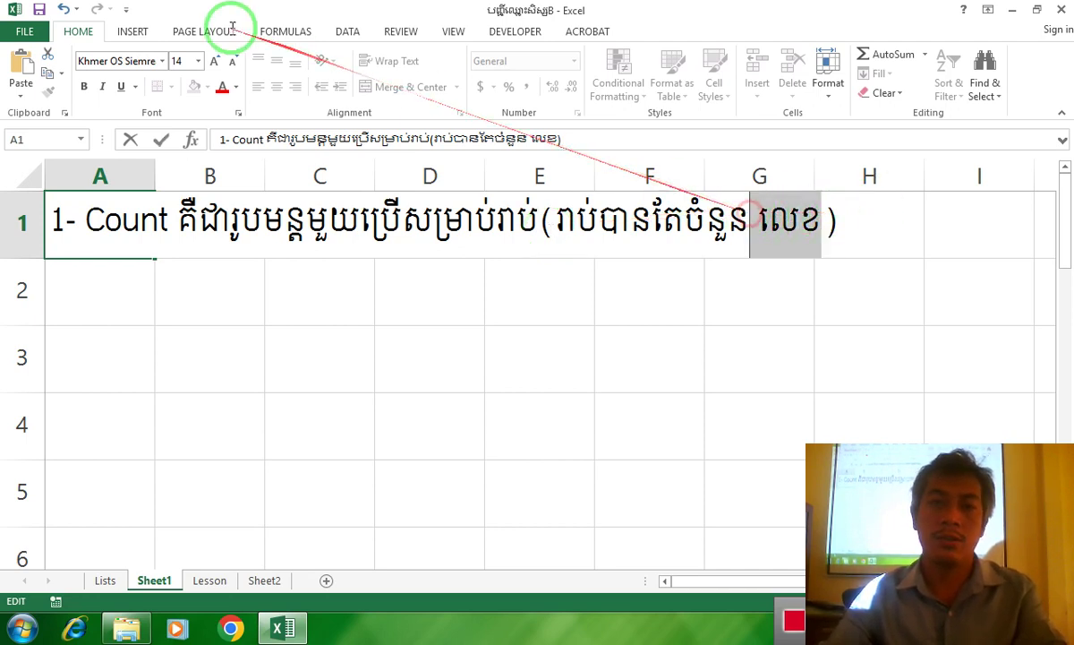
click(222, 87)
click(369, 326)
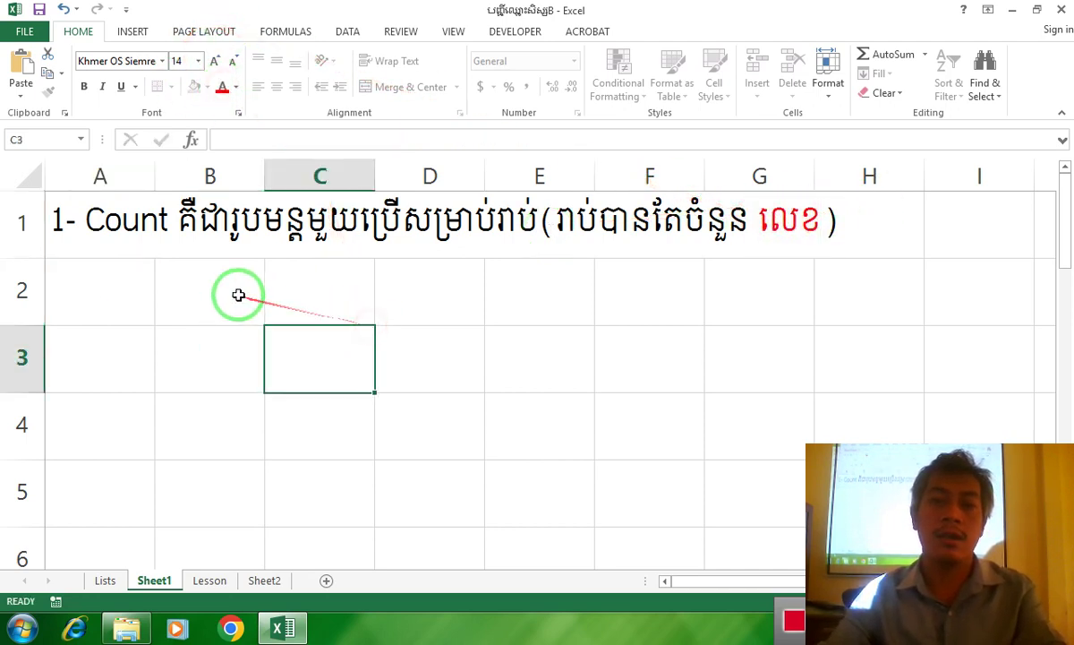
click(180, 293)
click(120, 271)
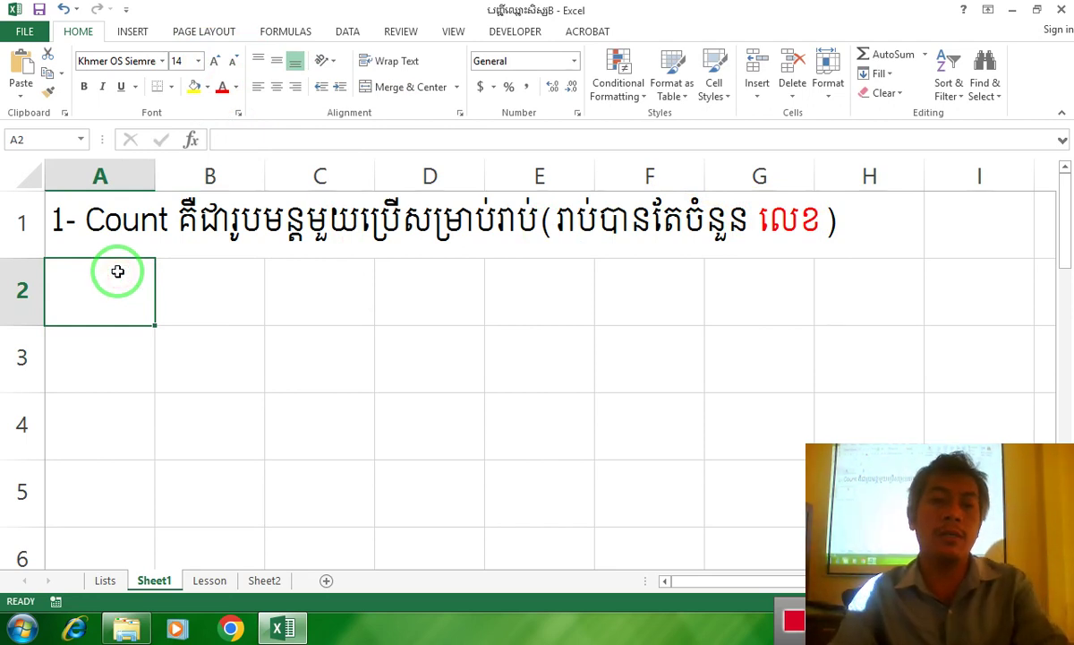
Left-align every cell on the sheet
key(Right)
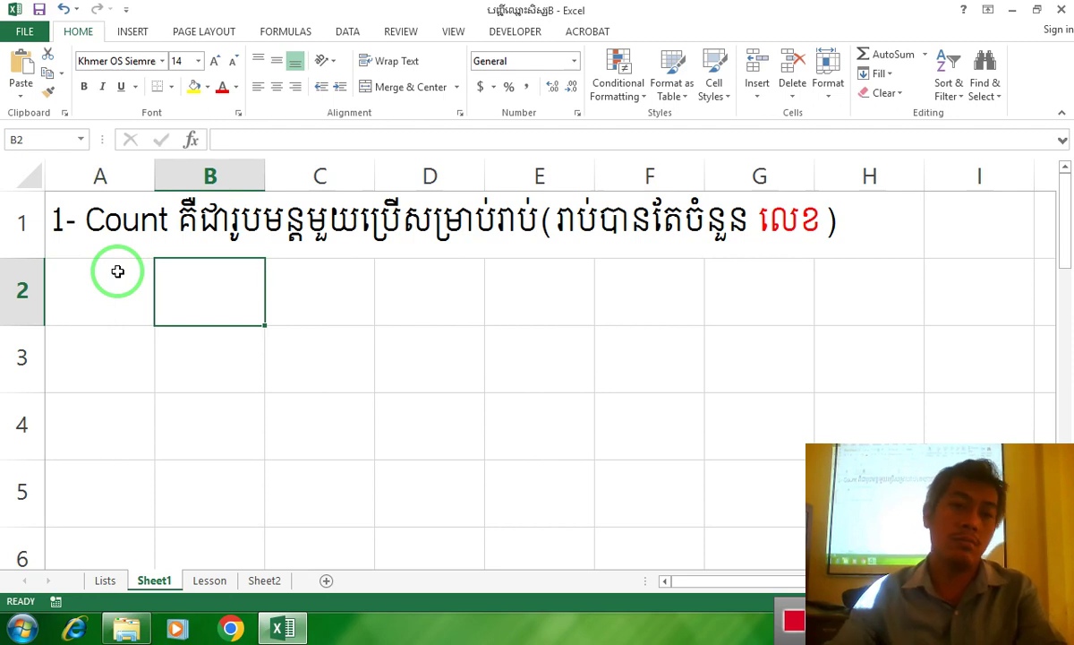
click(25, 179)
click(260, 87)
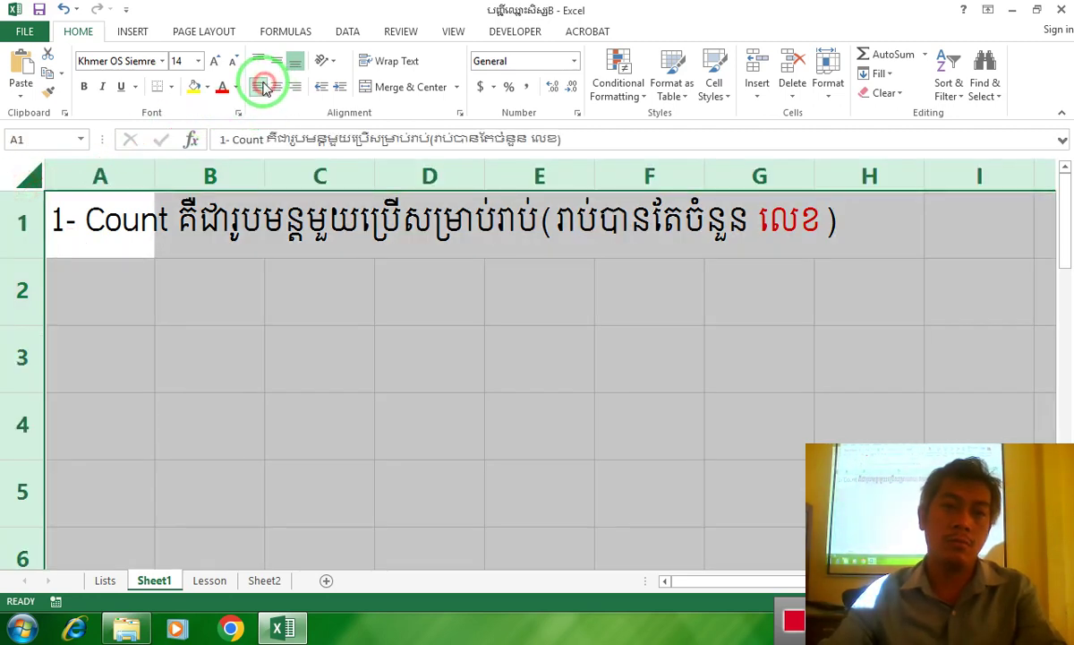
Enter '=Count(value1,Value2,...) in B2 so it displays as text
click(188, 300)
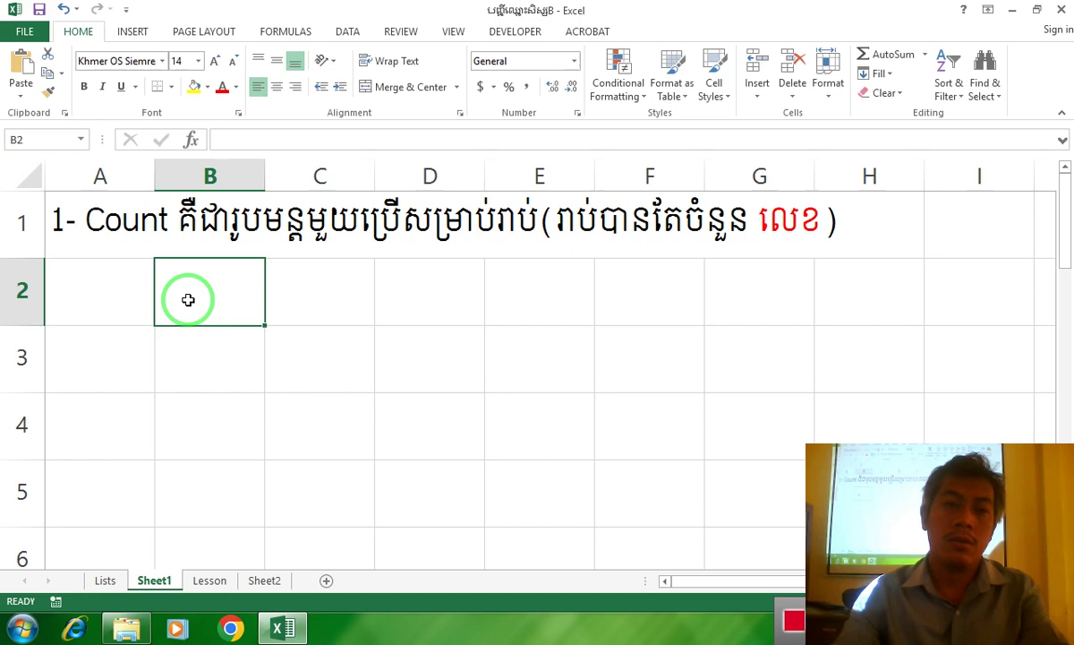
text(ខ)
key(BackSpace)
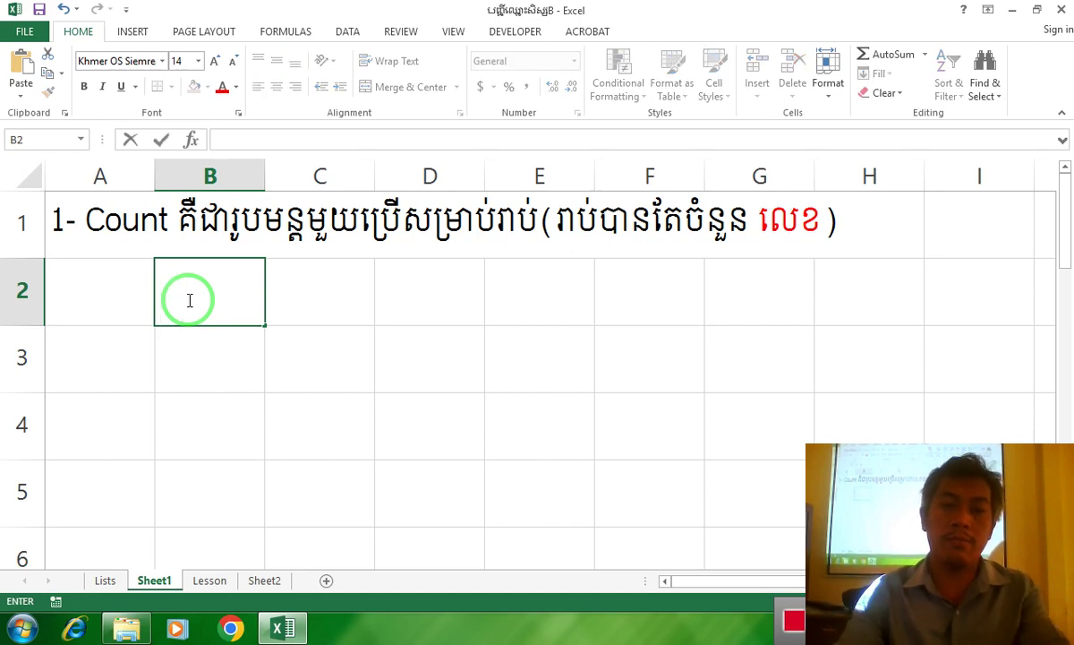
text(=)
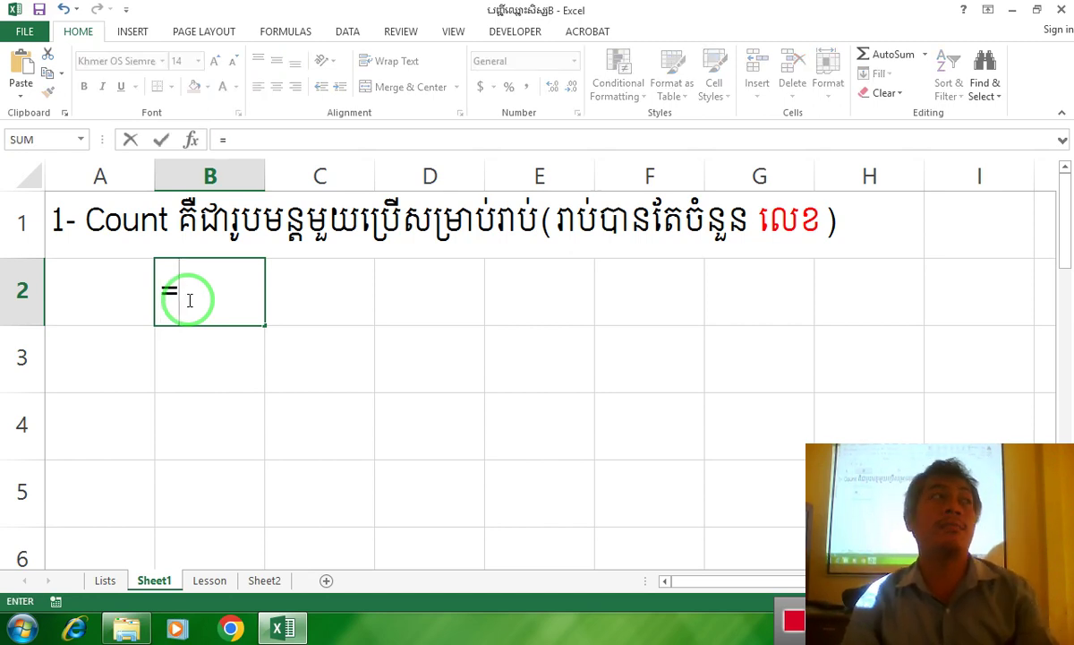
text(C)
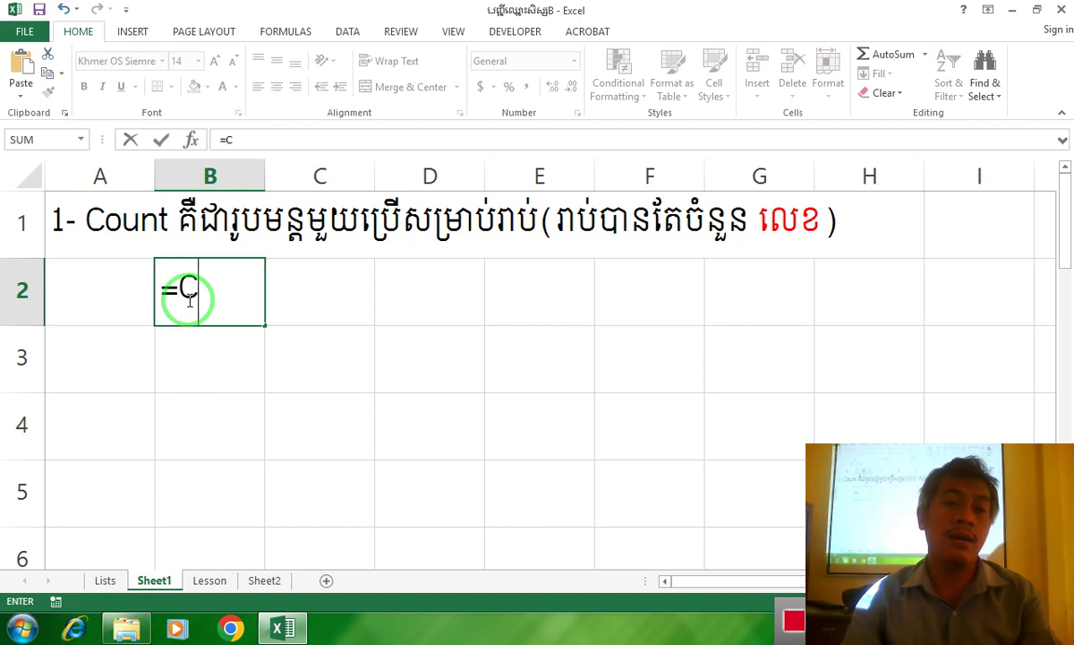
text(ount()
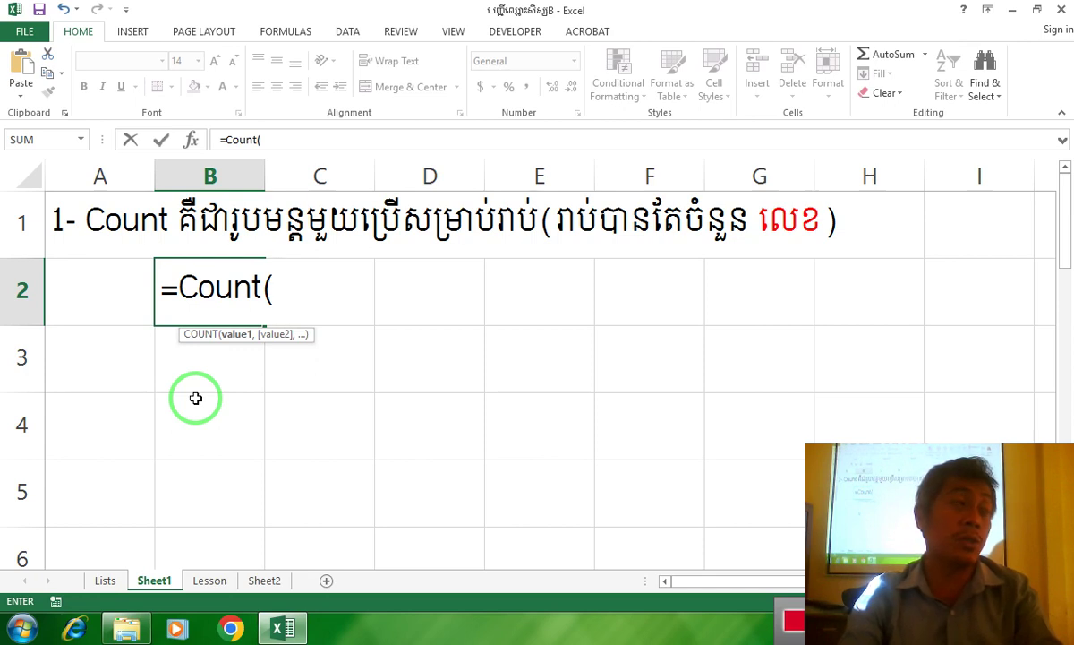
text(val)
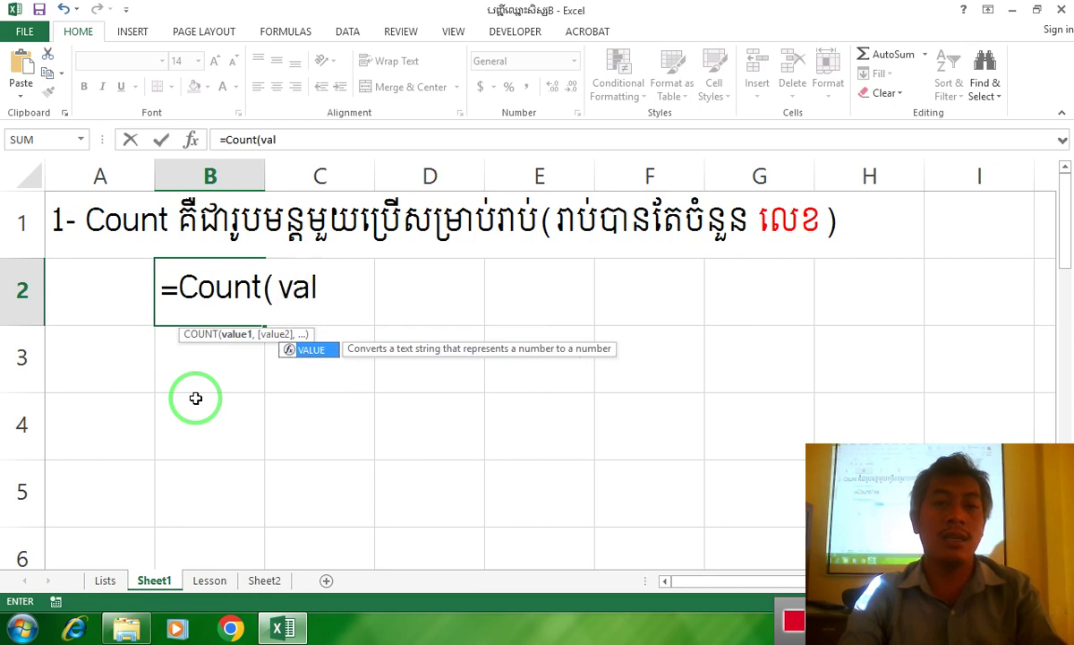
text(ue1,)
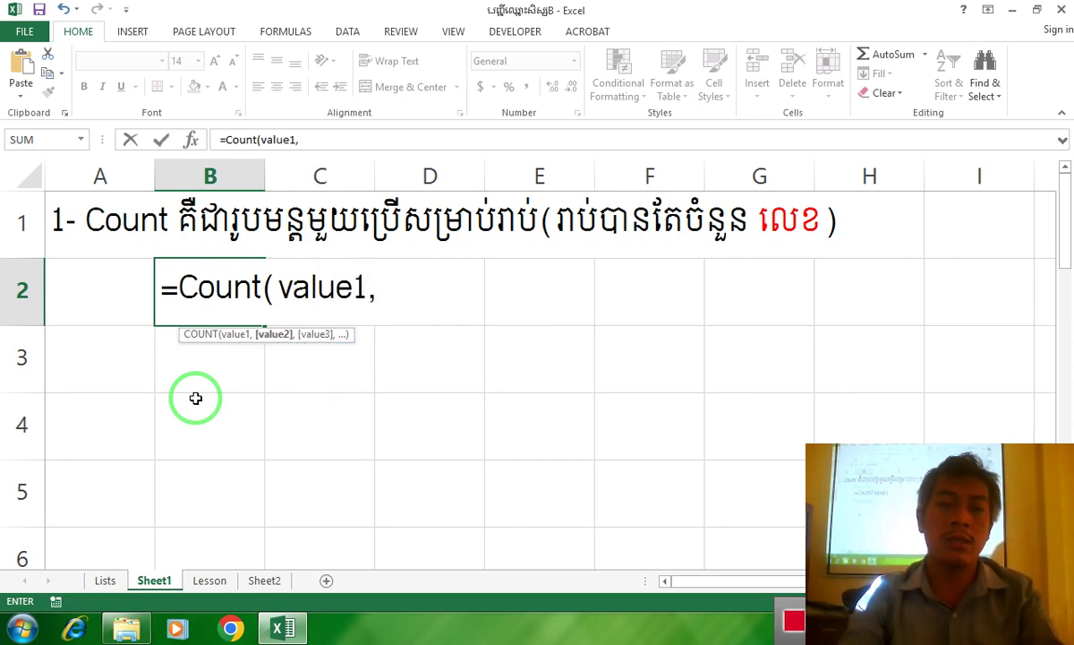
text(Value2.)
key(BackSpace)
text(,-)
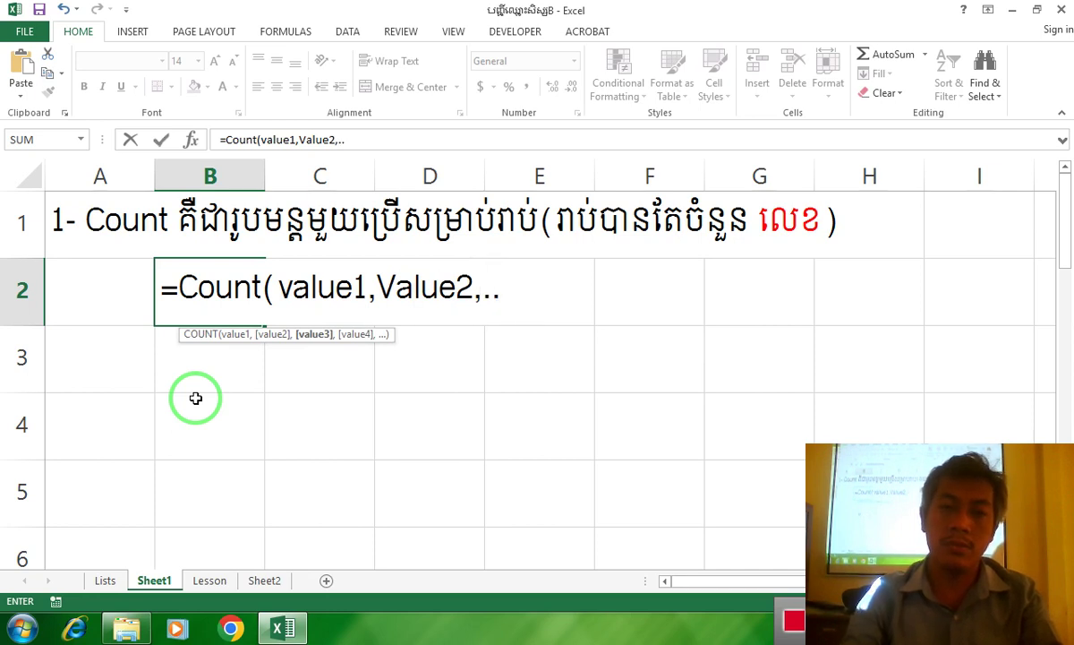
text(.))
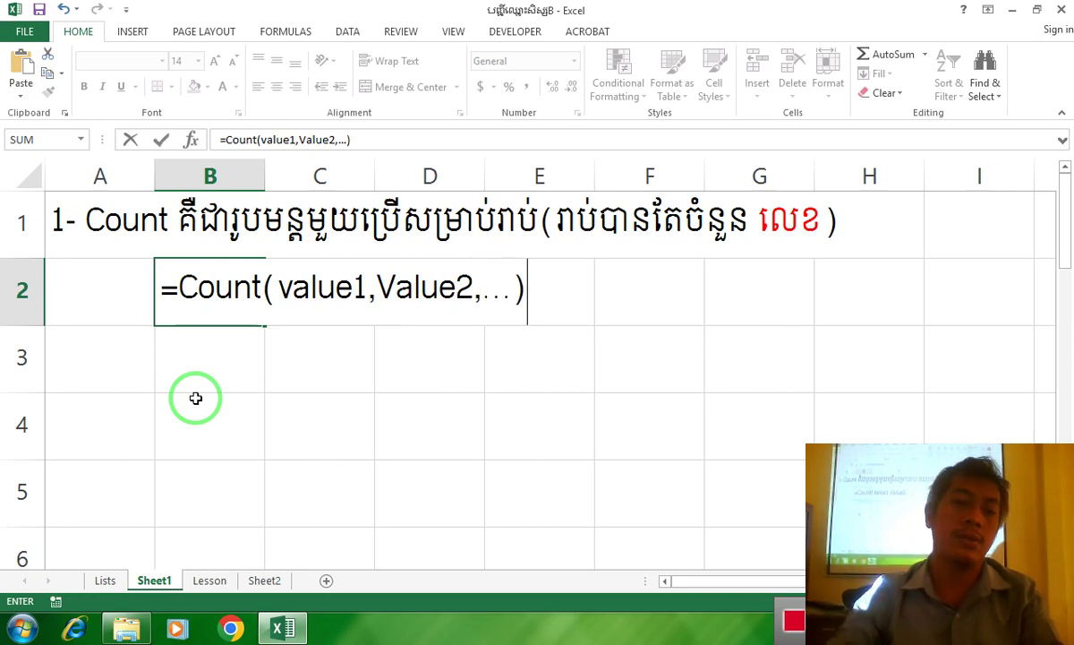
click(164, 292)
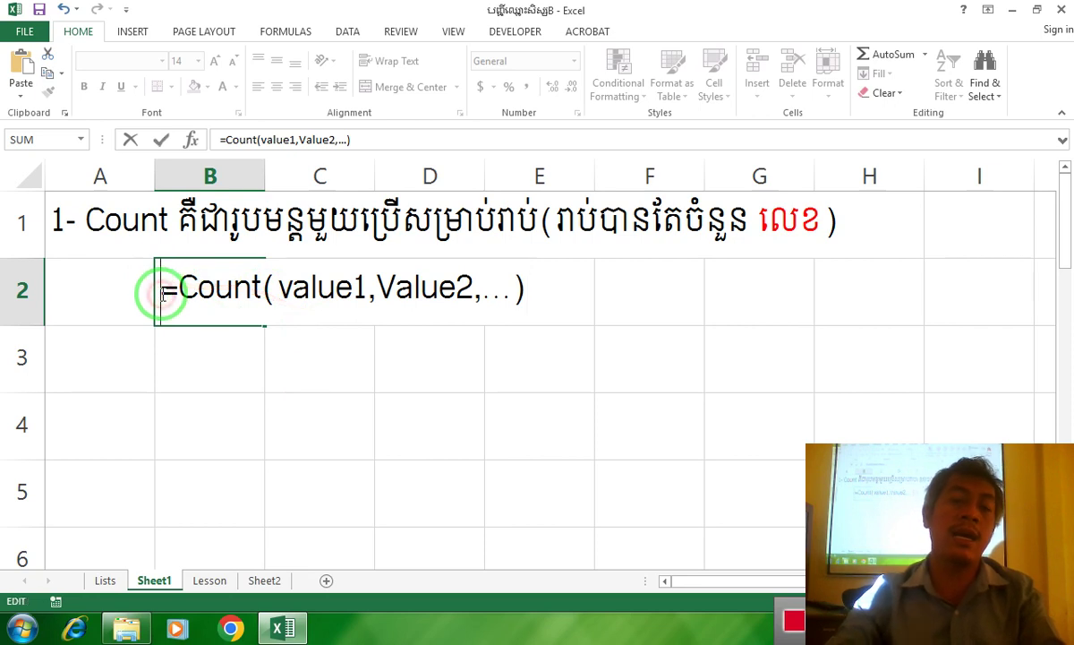
text(')
key(ctrl+Return)
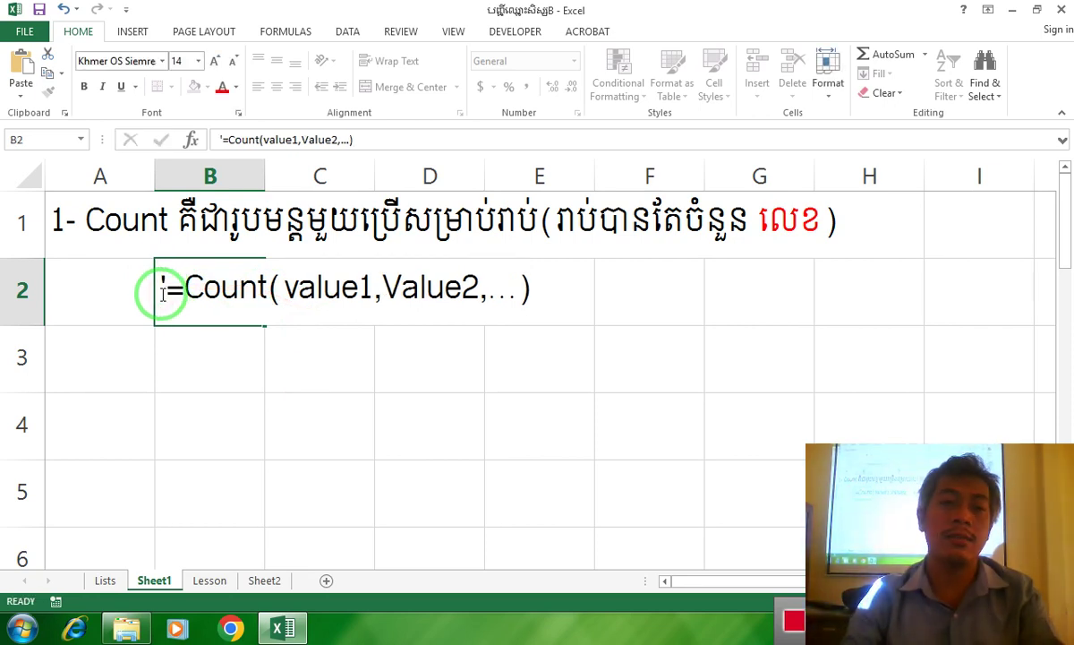
key(Return)
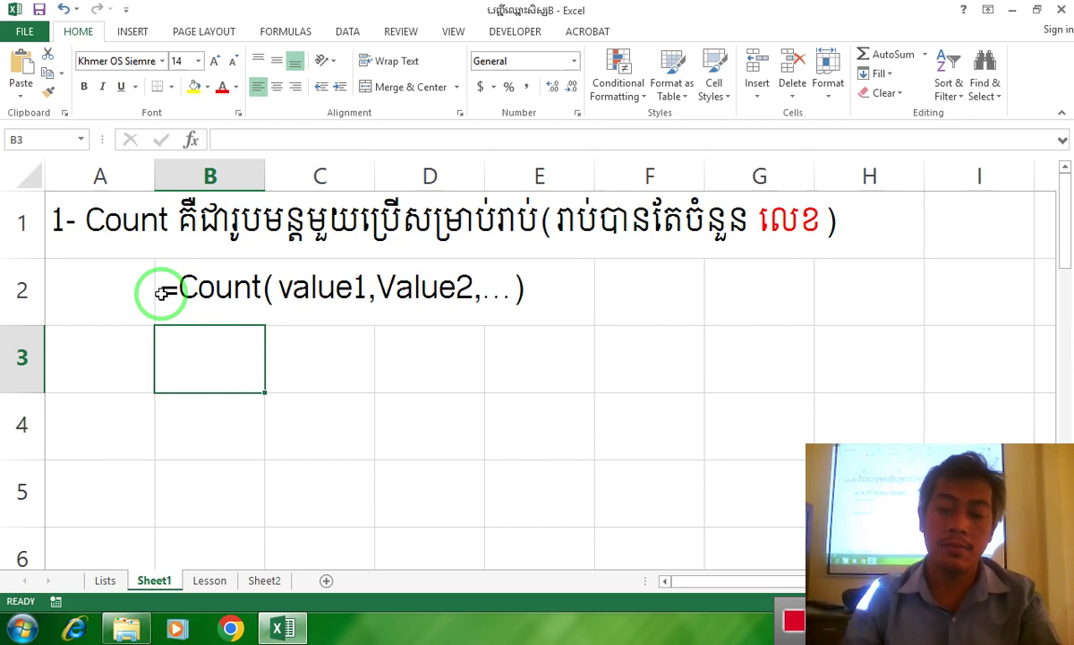
Put a red, right-aligned ឧ. label in A3
key(Left)
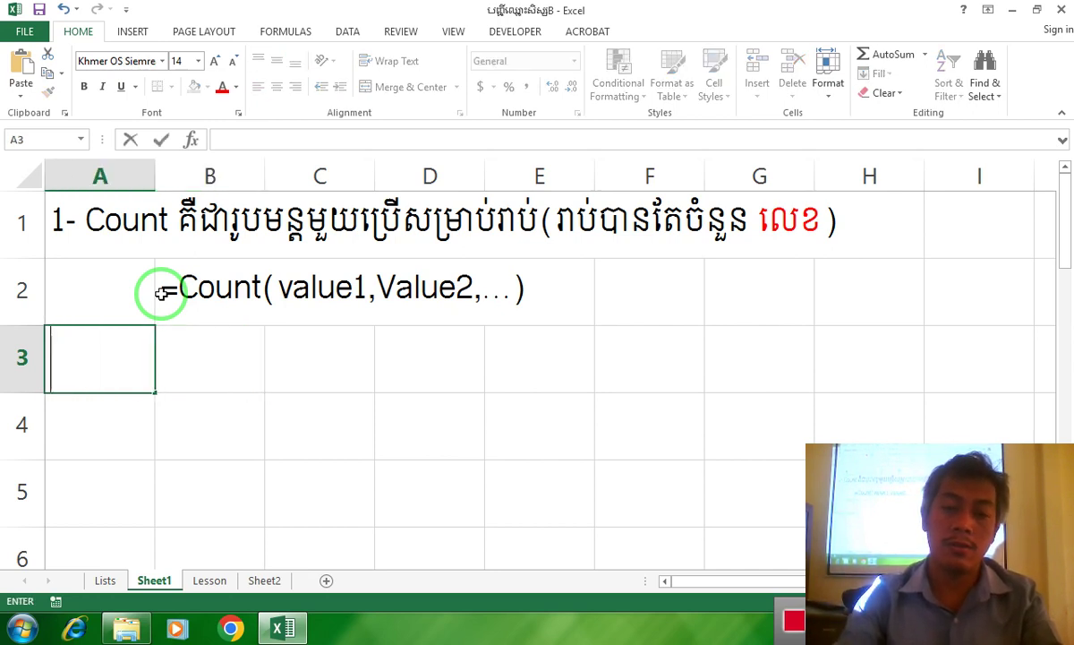
text(ឧ)
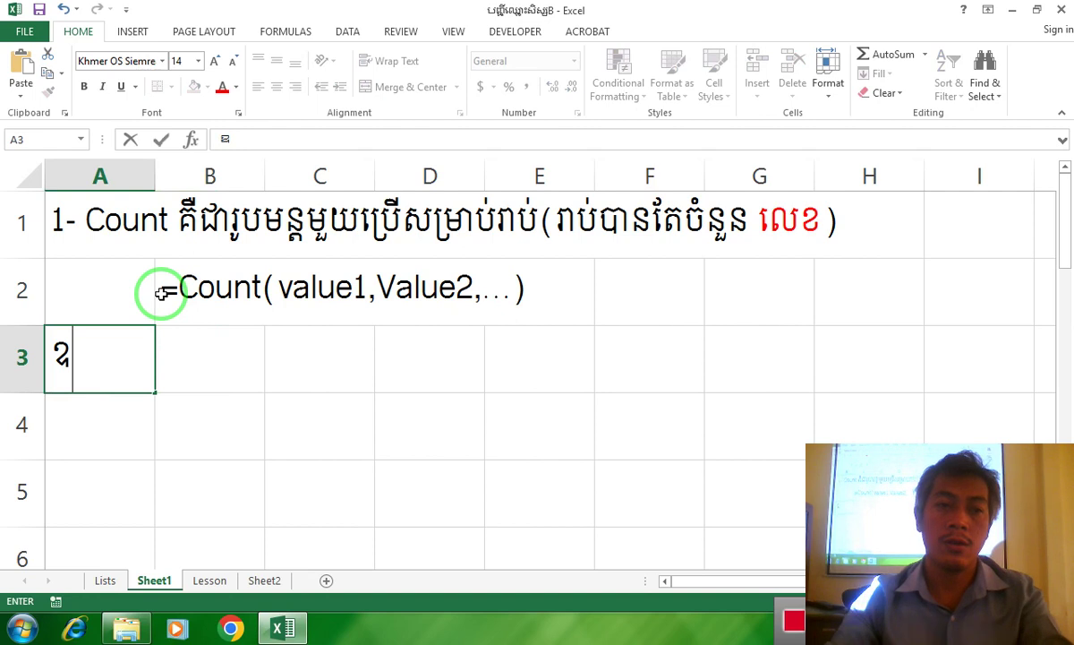
text(.)
key(Right)
drag(204, 303, 157, 356)
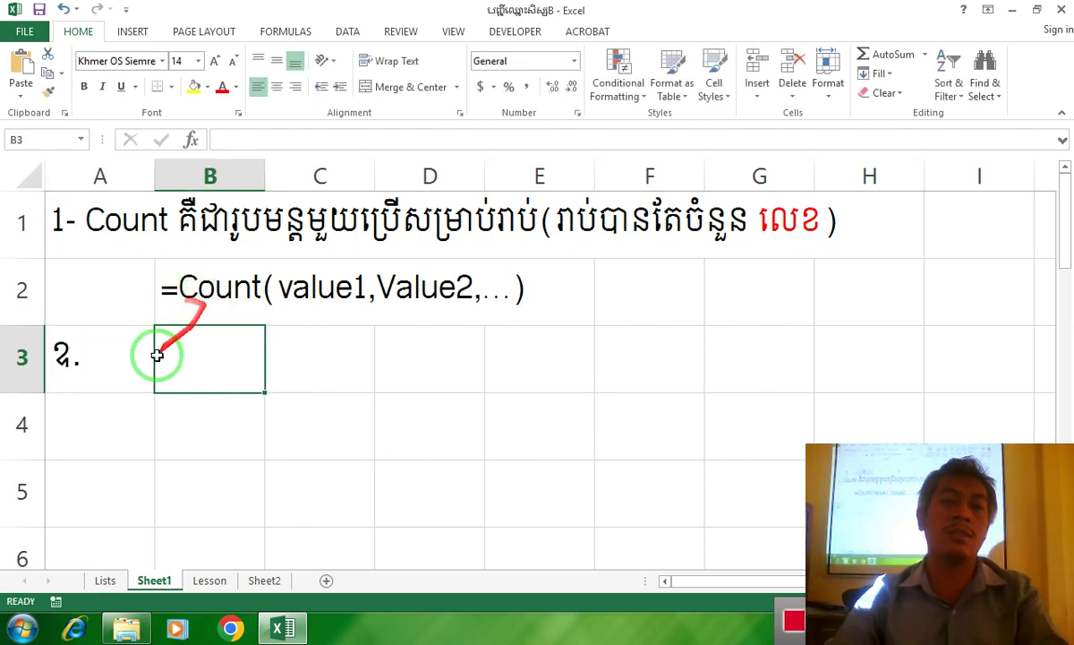
click(106, 355)
click(222, 88)
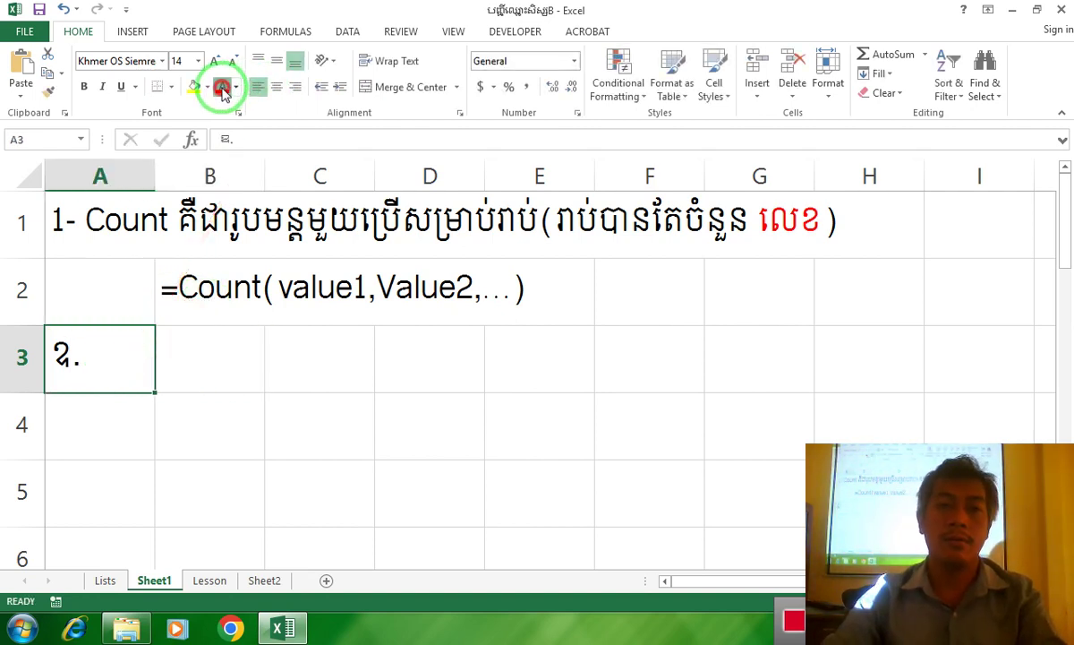
click(292, 88)
Start typing the example formula =Count(3,10,5 in B3
click(204, 353)
text(ឲ)
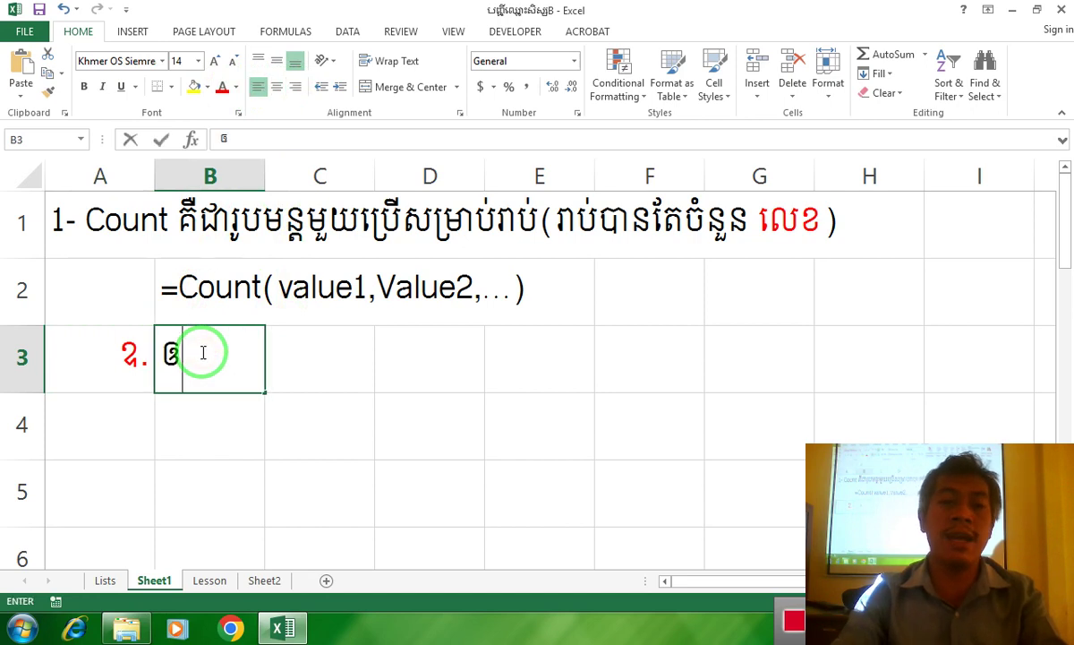
key(BackSpace)
text(=Count)
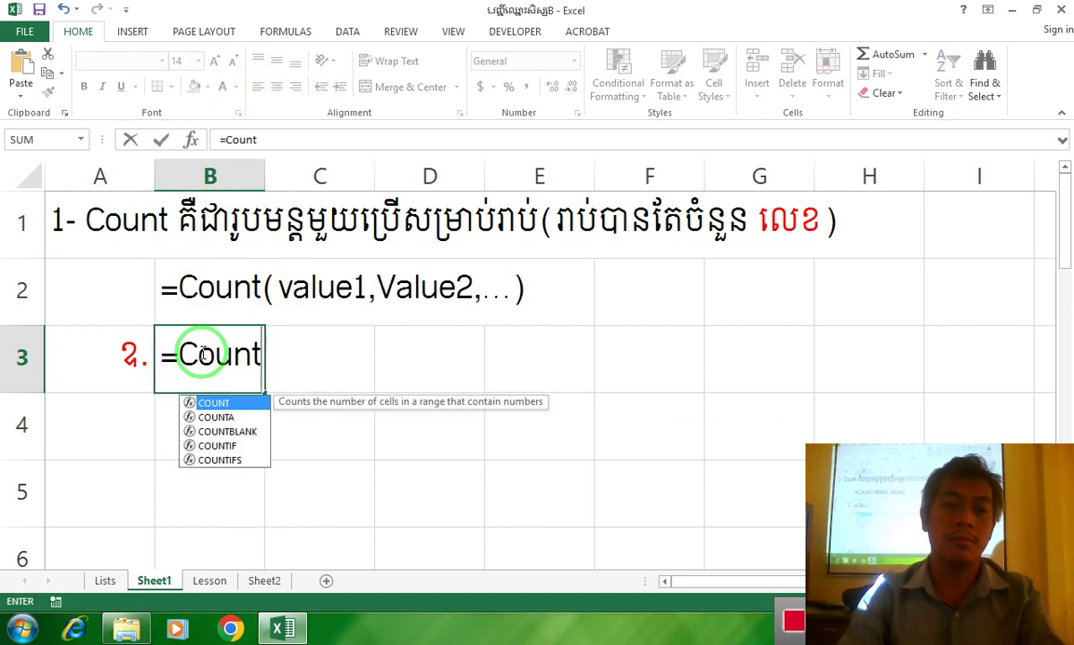
text(()
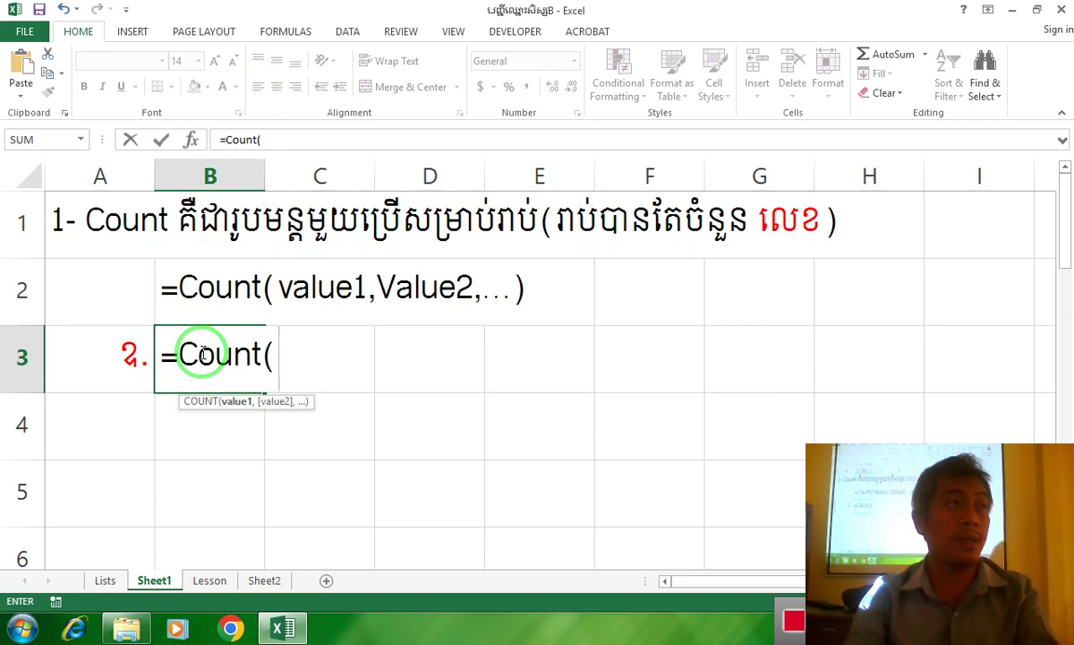
text(3,)
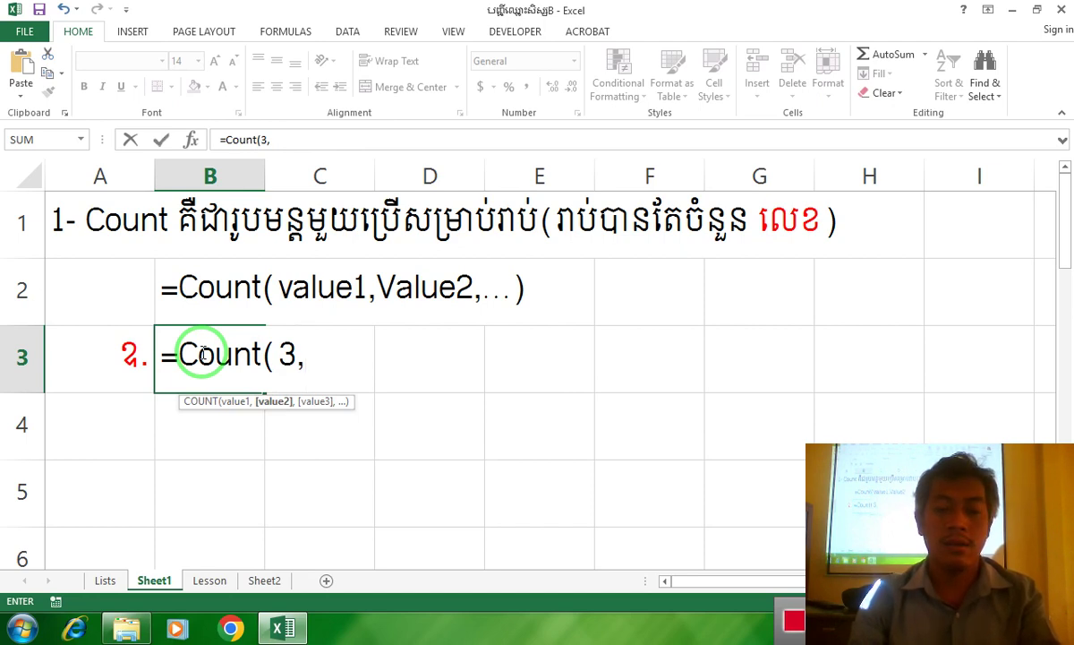
text(10)
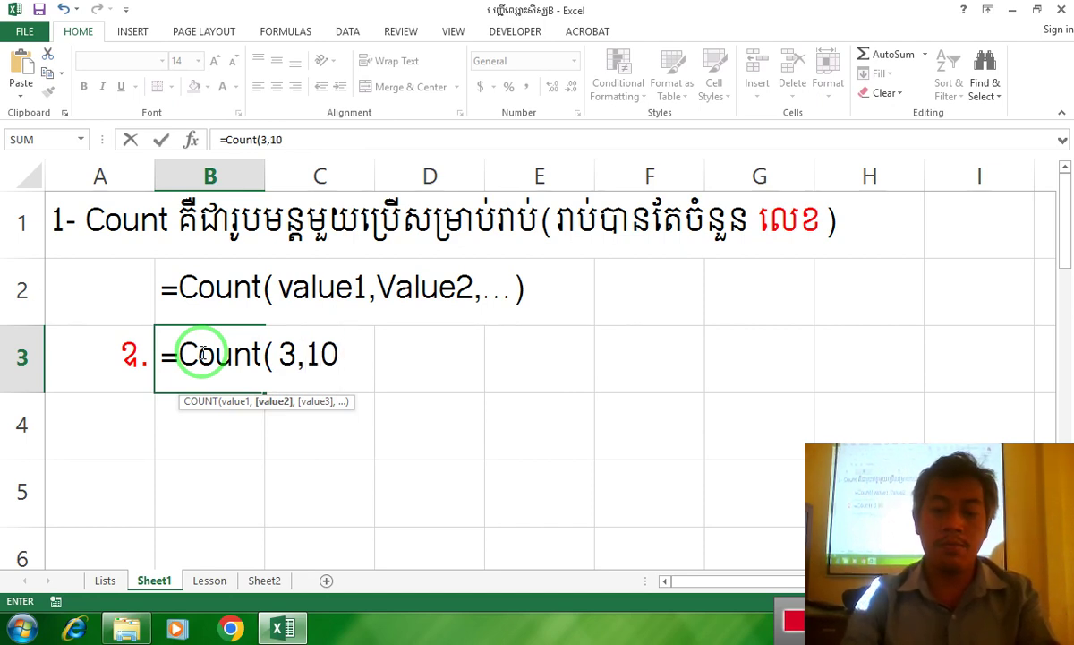
text(,5)
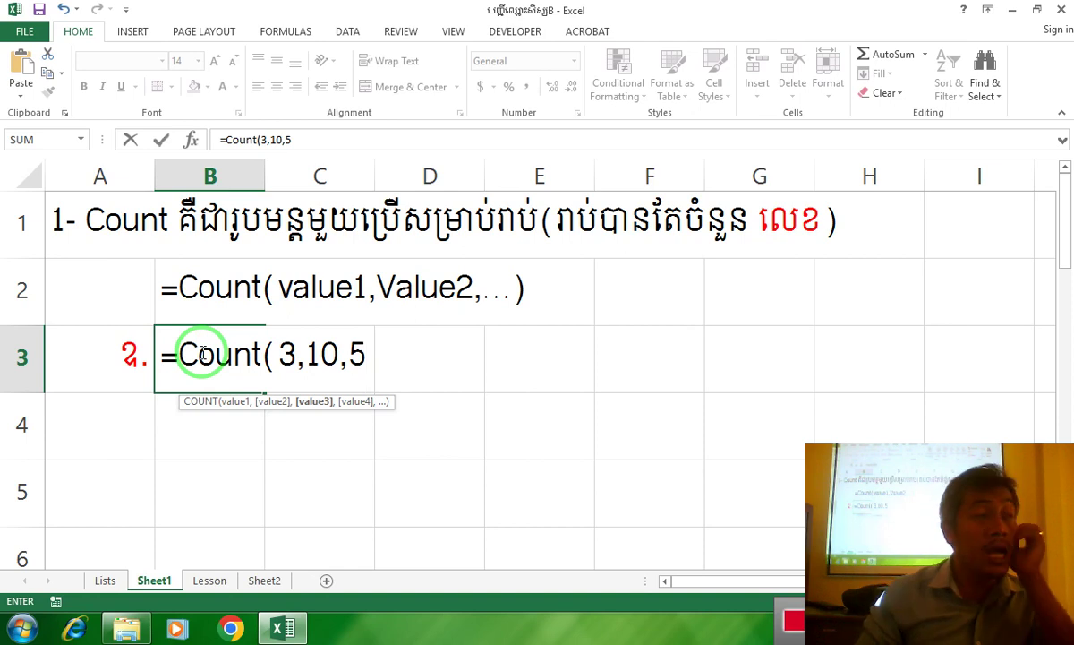
Complete the B3 formula as =Count(3,10,5,"A")
text(,)
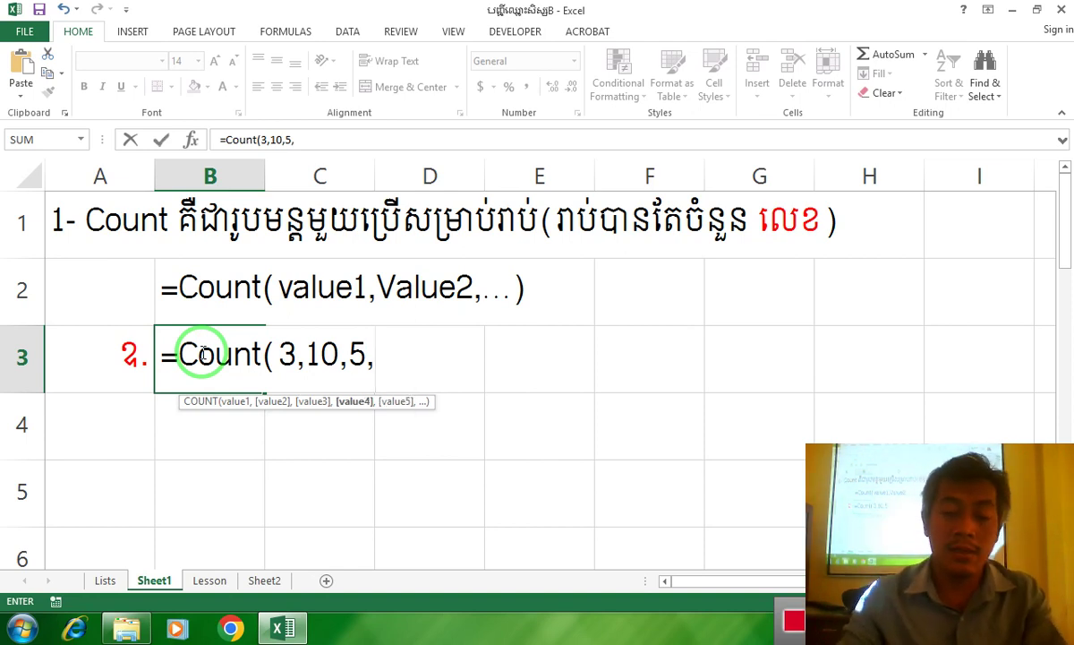
text(""))
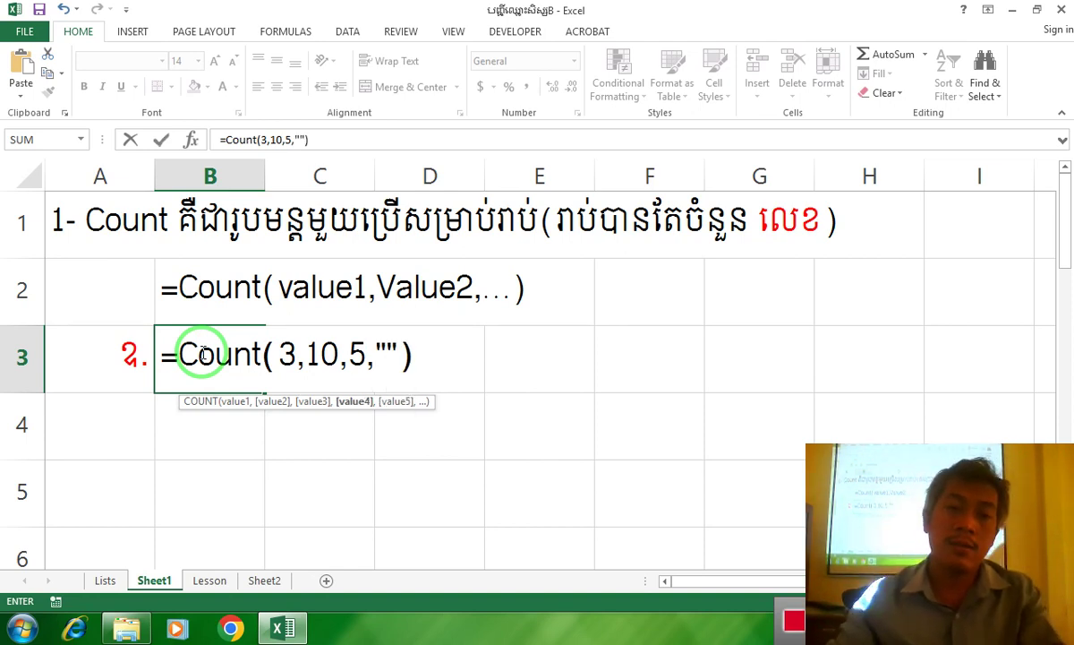
click(383, 358)
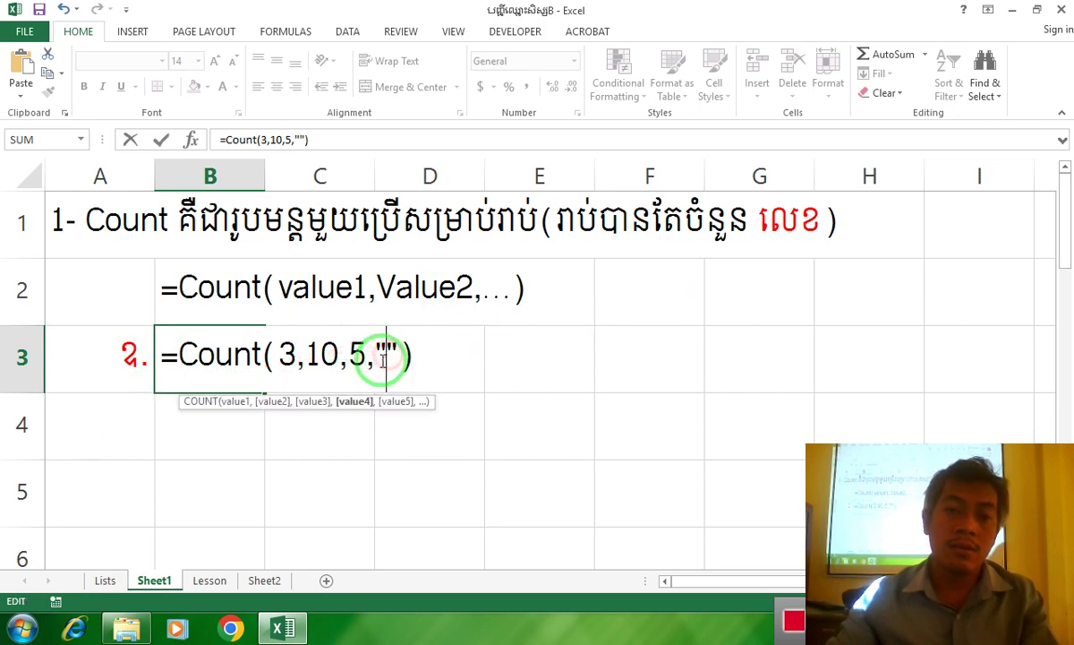
text(A)
click(425, 375)
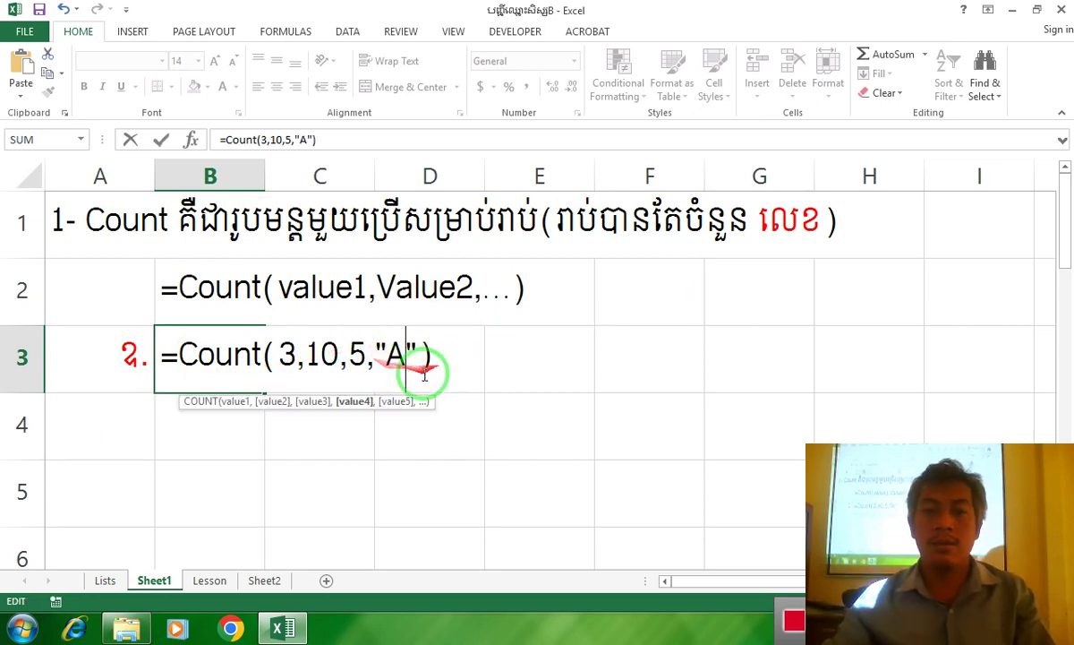
click(433, 360)
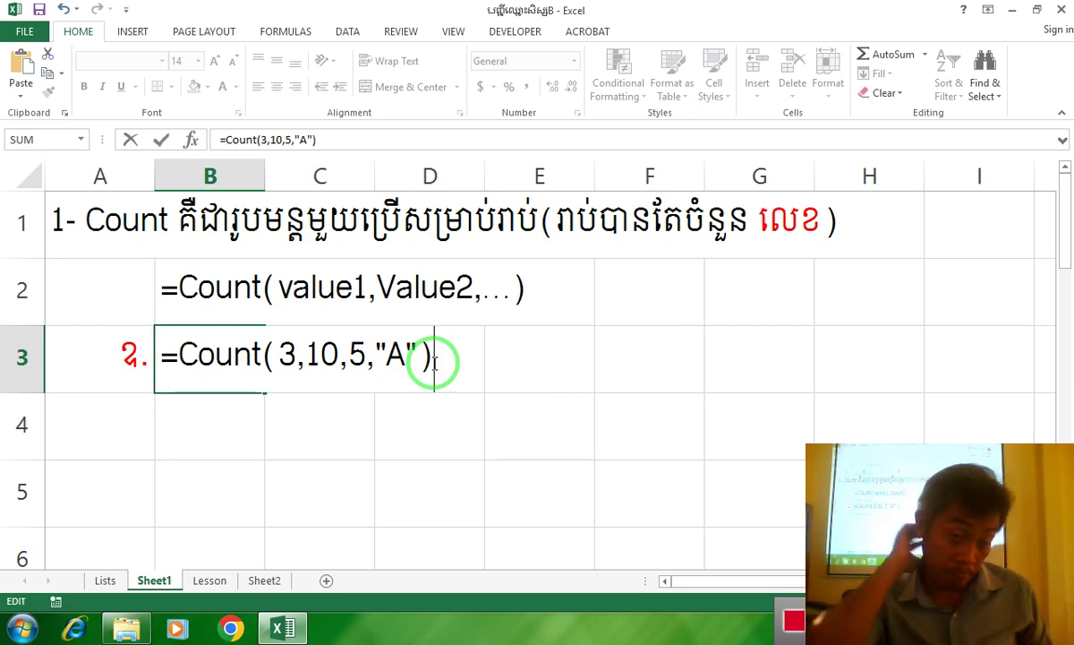
Commit the B3 formula and colour the word រាប់ in the A1 heading red
key(Return)
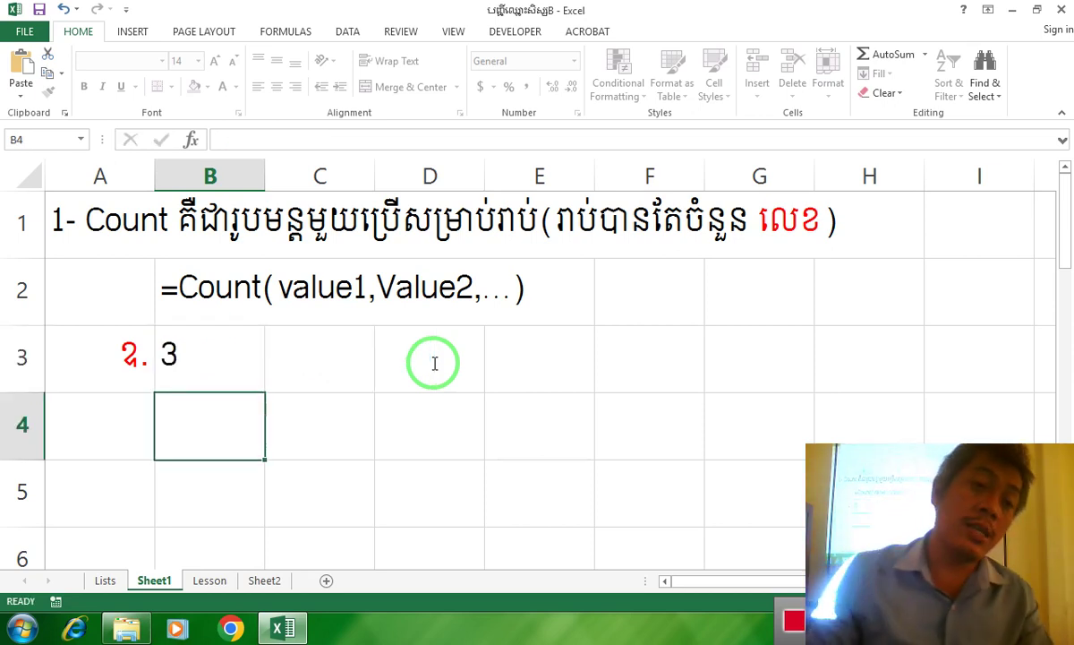
double_click(104, 215)
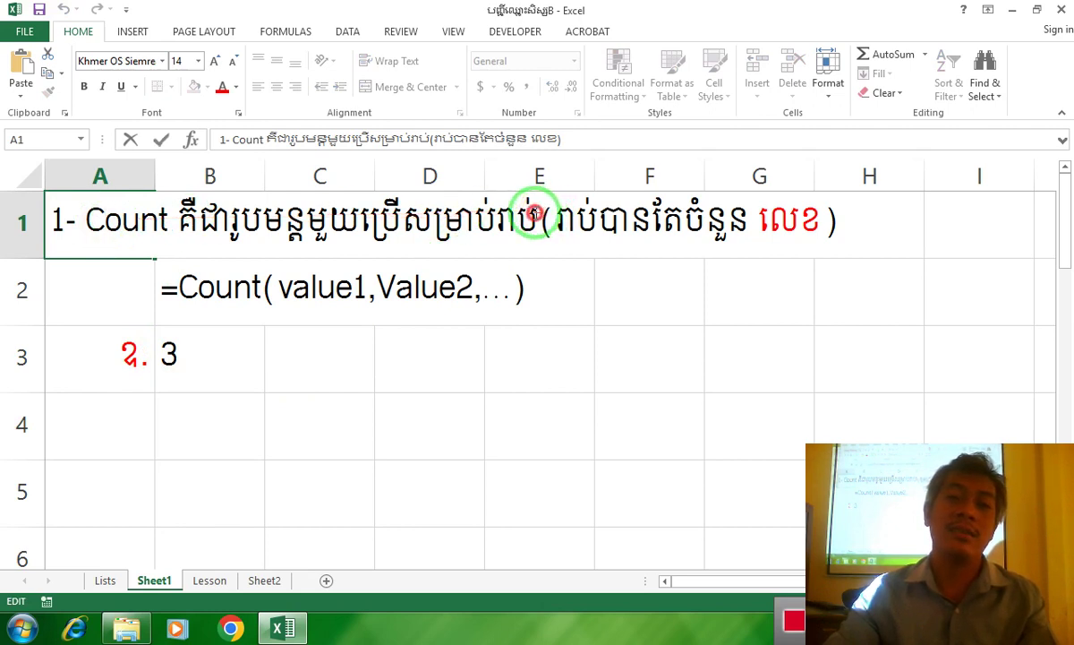
drag(540, 213, 494, 211)
click(221, 87)
click(200, 362)
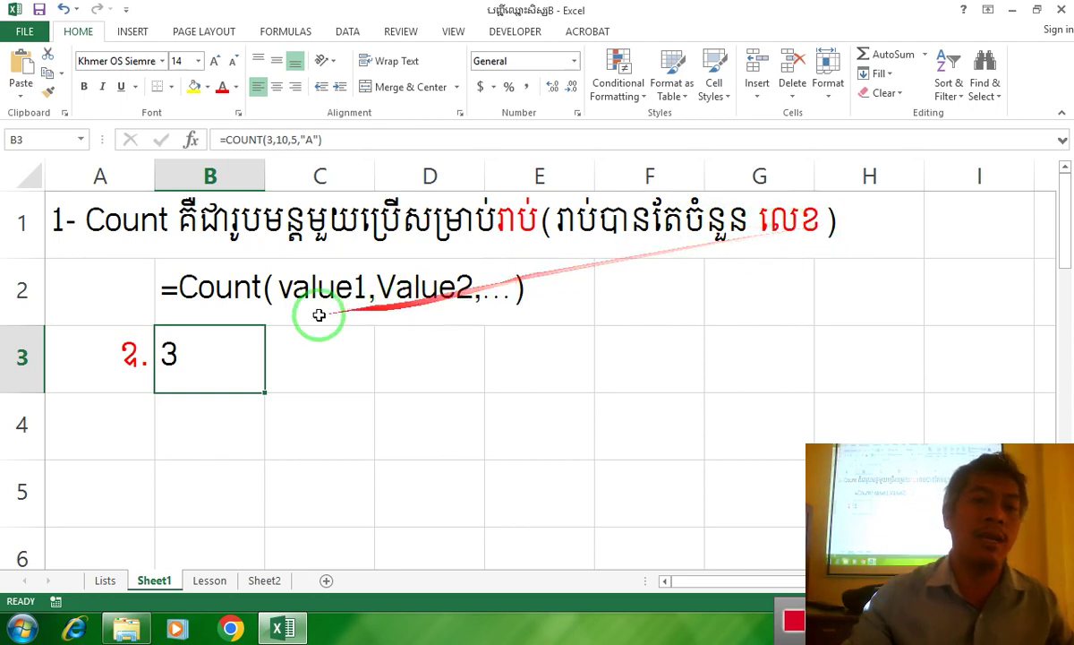
Reopen B3's =COUNT(3,10,5,"A"), walk through its arguments, and append =>3 after the bracket
double_click(252, 355)
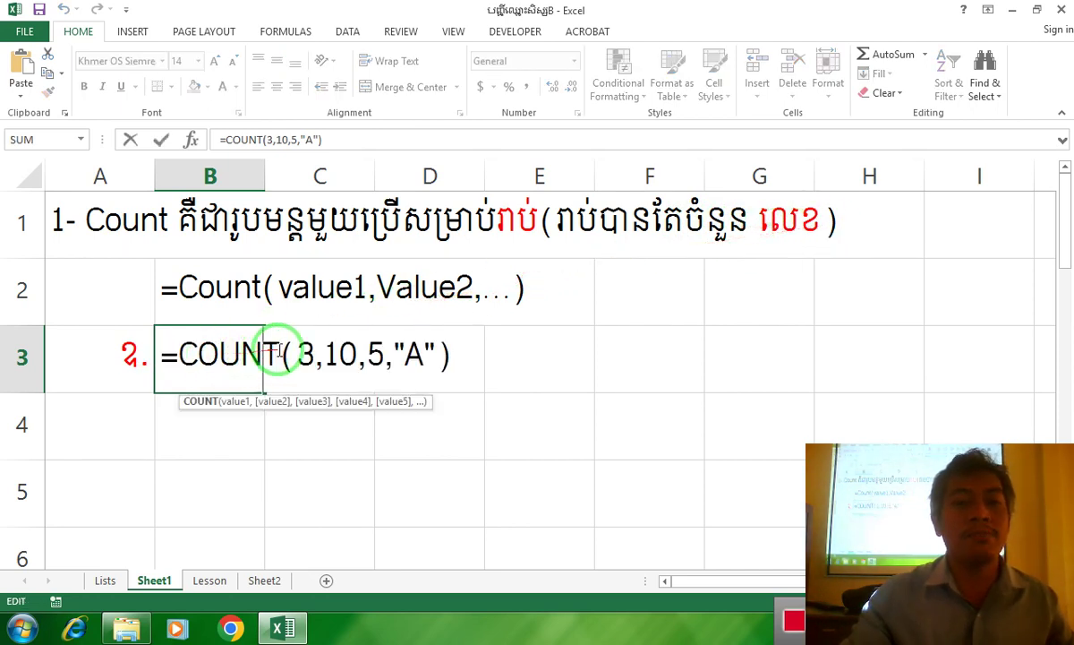
click(307, 354)
click(345, 354)
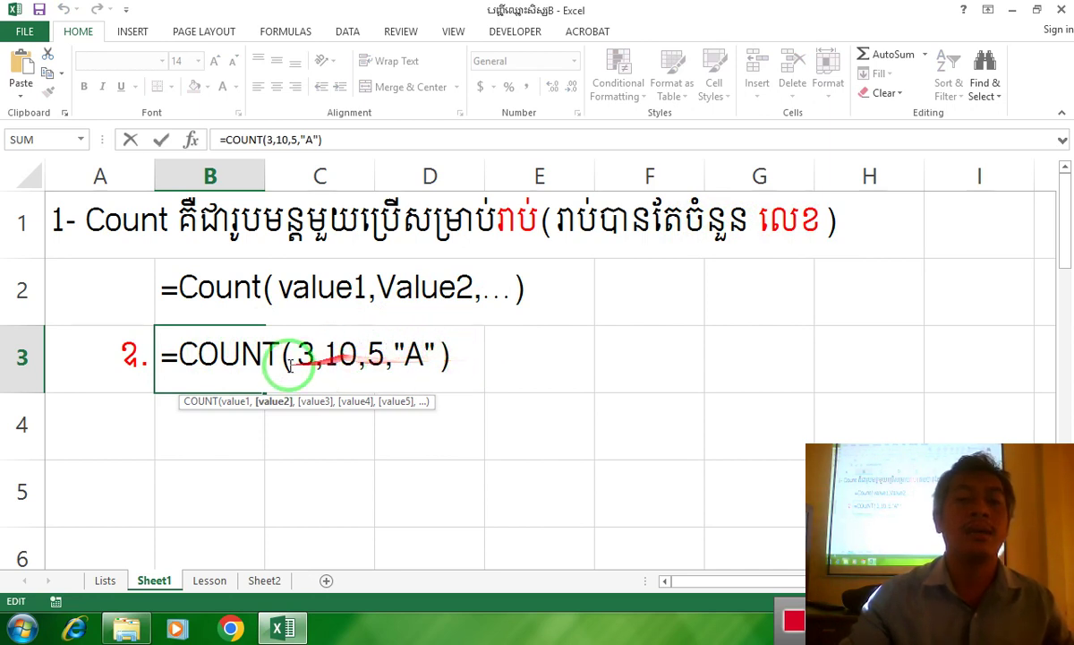
click(304, 351)
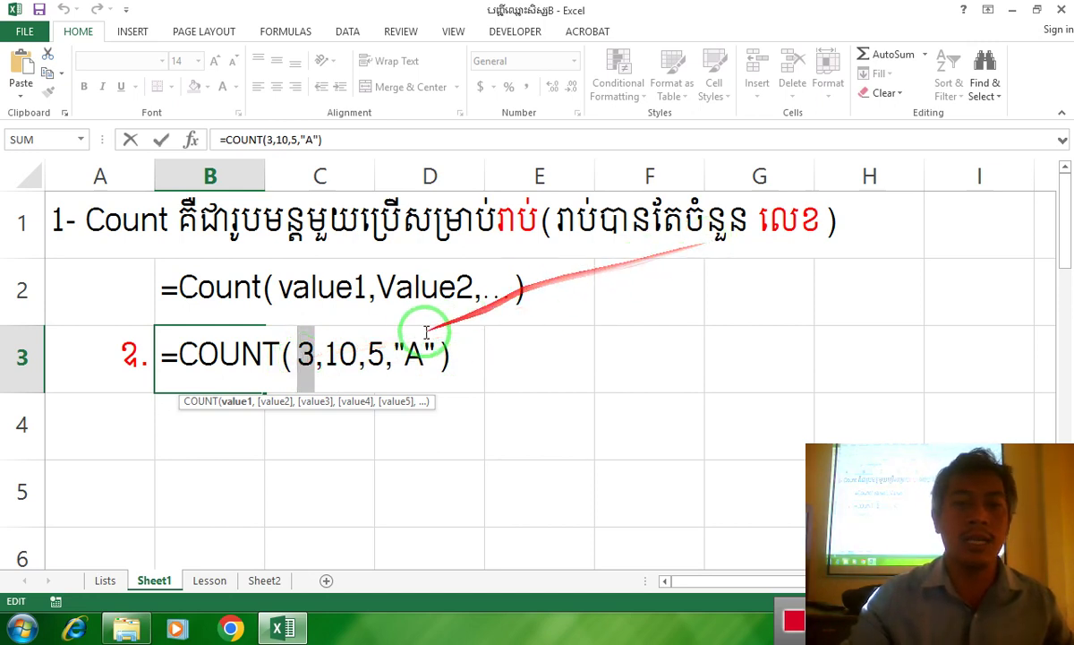
click(354, 358)
click(321, 352)
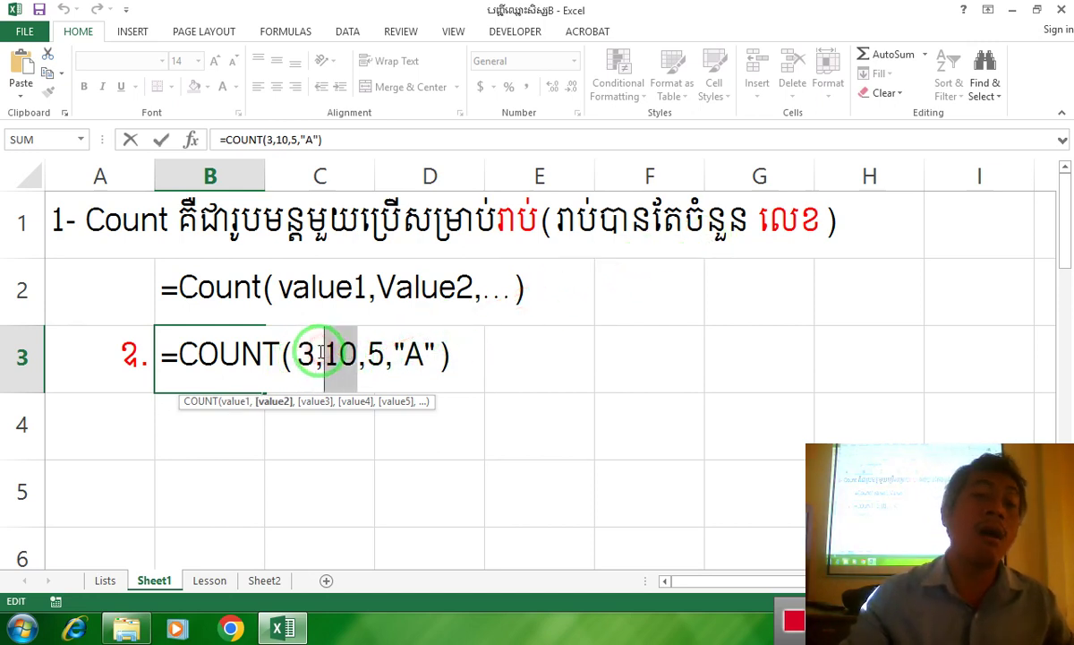
mouse_move(321, 351)
mouse_down()
mouse_move(758, 177)
mouse_move(606, 287)
mouse_move(419, 345)
mouse_up()
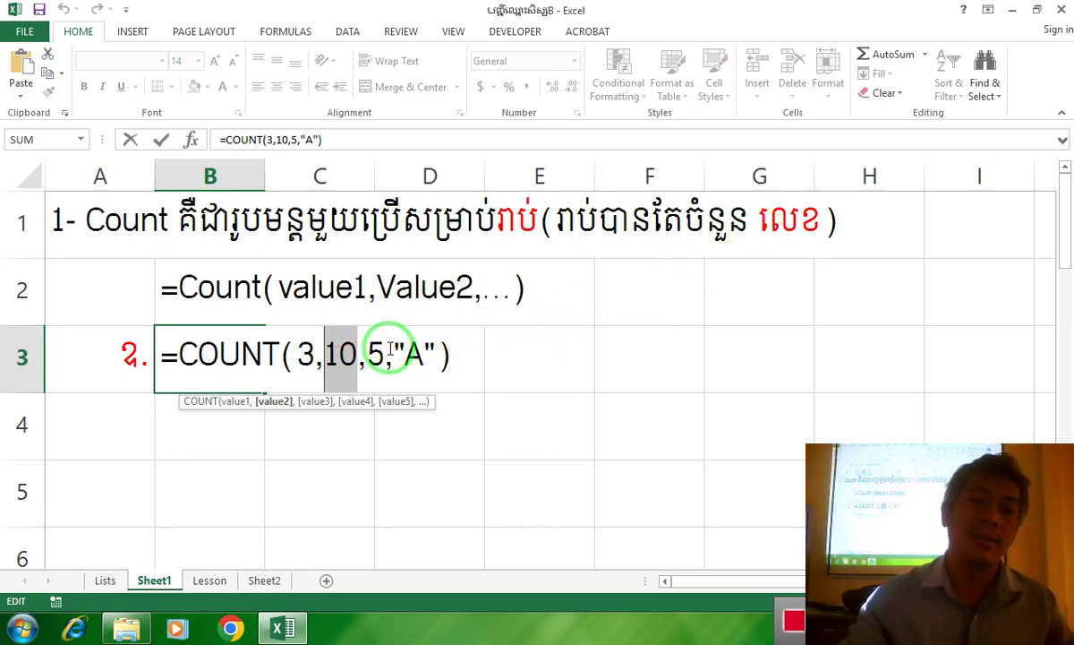
click(385, 351)
drag(385, 345, 831, 214)
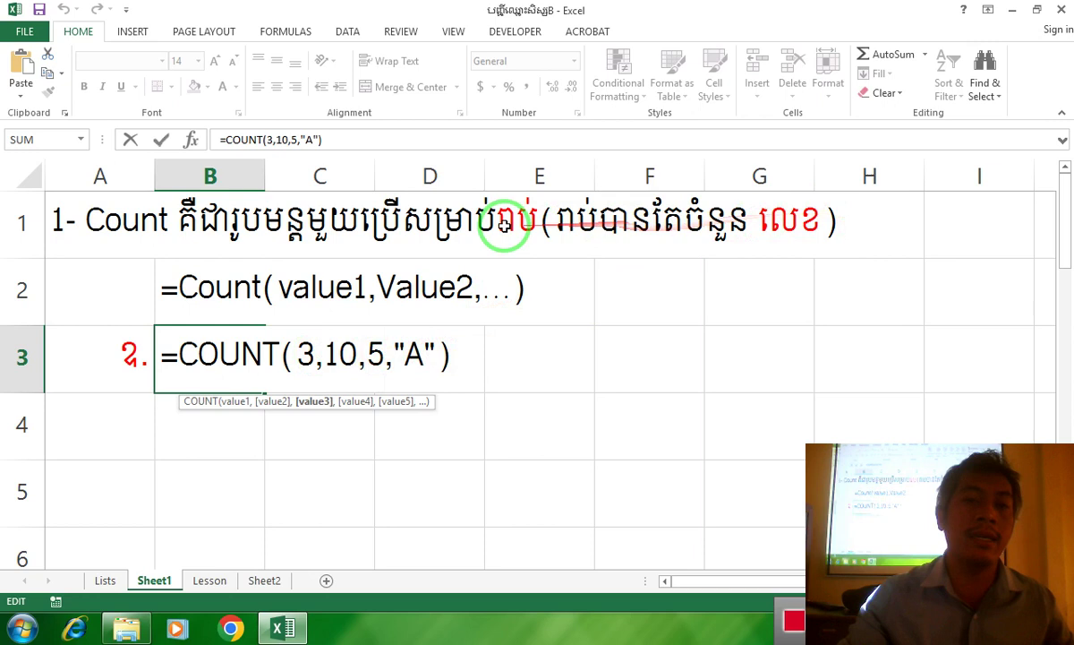
mouse_move(506, 224)
mouse_down()
mouse_move(463, 383)
mouse_move(407, 356)
mouse_up()
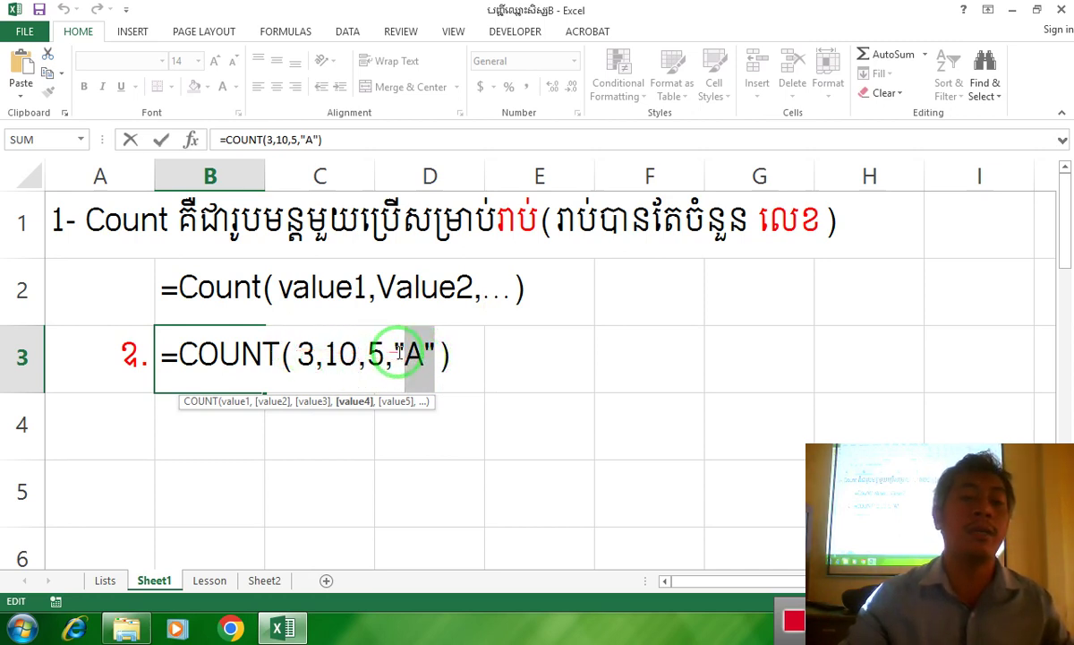
click(451, 356)
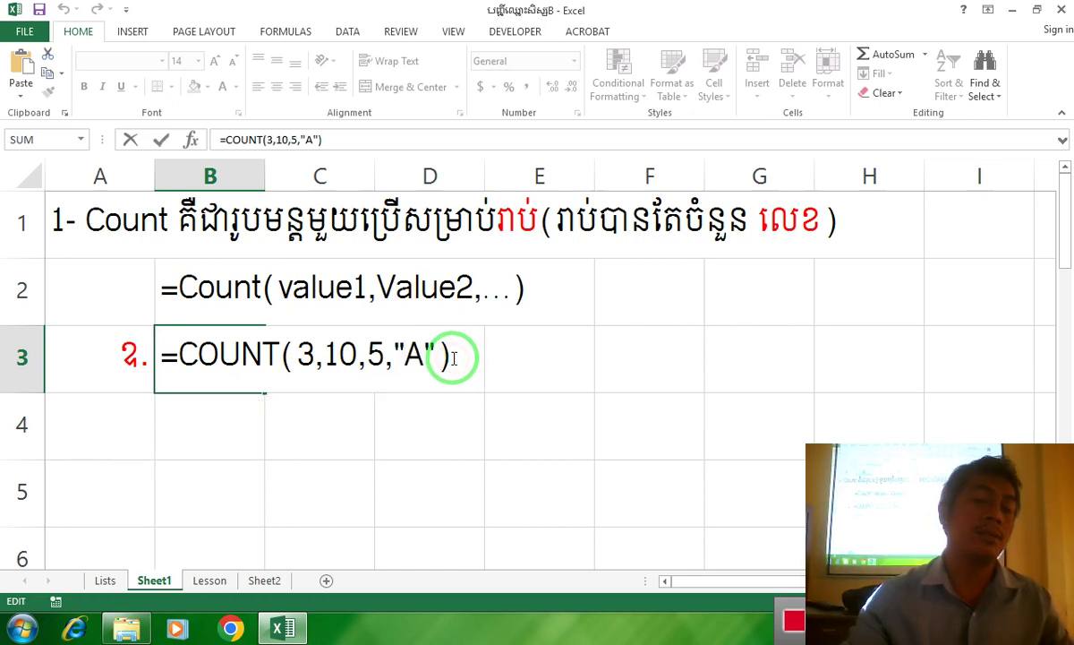
text(=>3)
Decline Excel's correction and store B3 as literal text =COUNT(3,10,5,"A") =>3 with an apostrophe
key(Return)
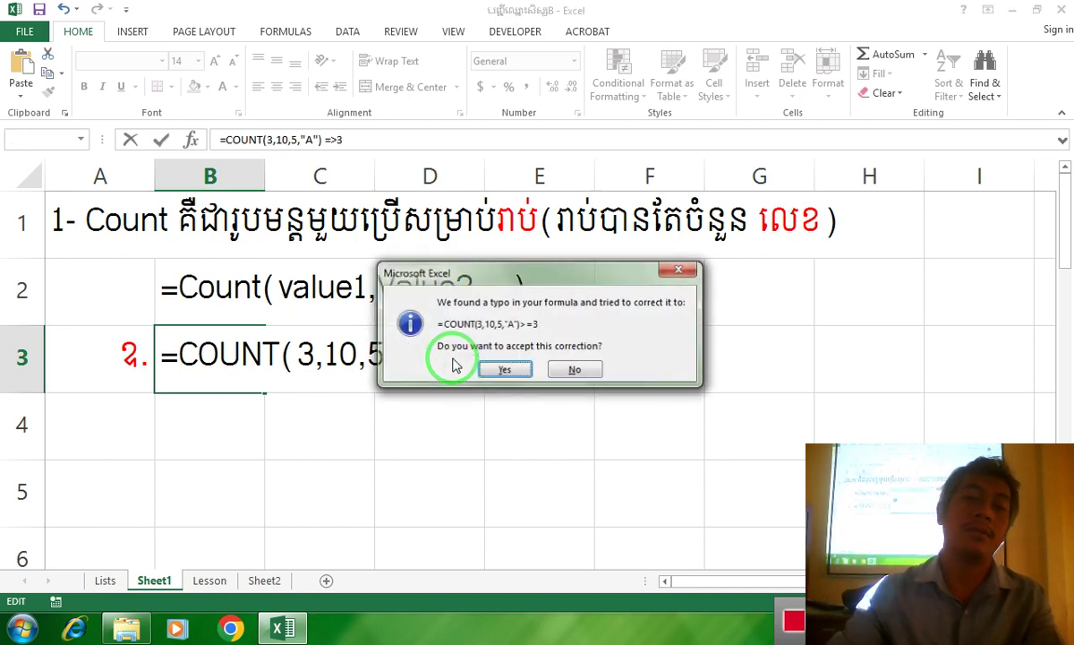
click(562, 369)
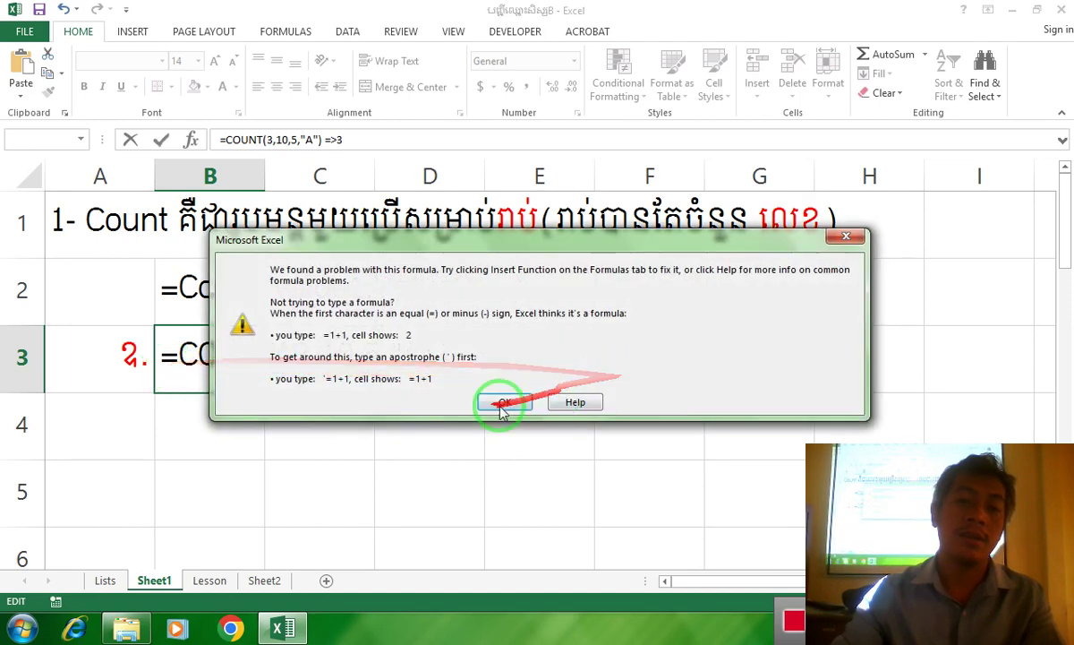
click(492, 401)
click(159, 355)
text(')
key(Delete)
key(Return)
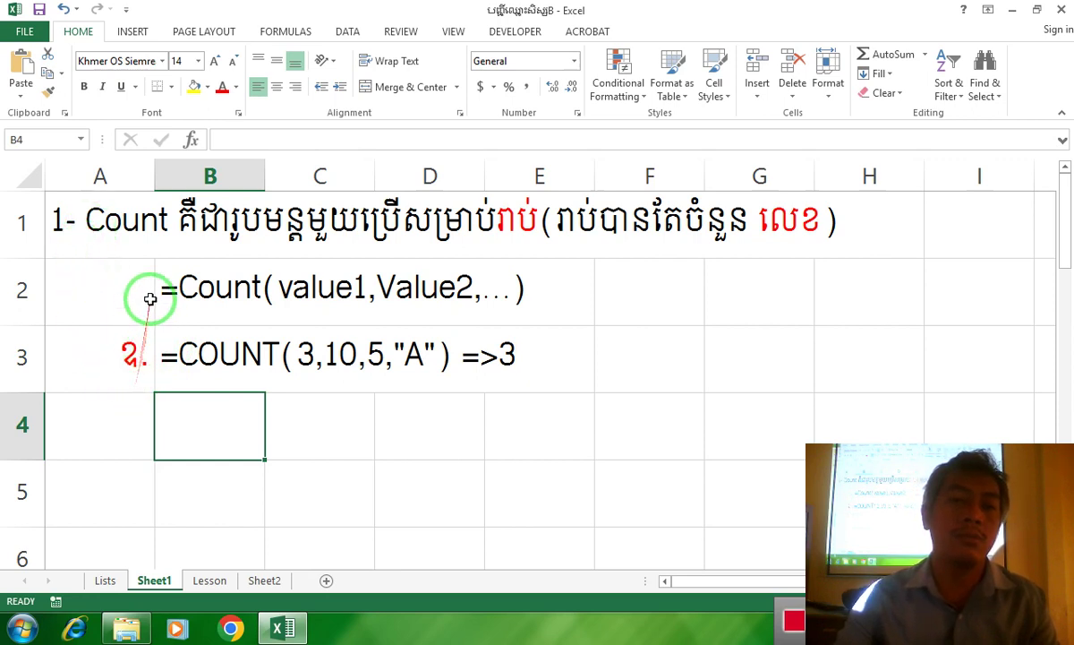
Fill B2:E2 yellow and enter the formula =COUNT(ជួរក្រឡា) in B4
drag(163, 290, 541, 294)
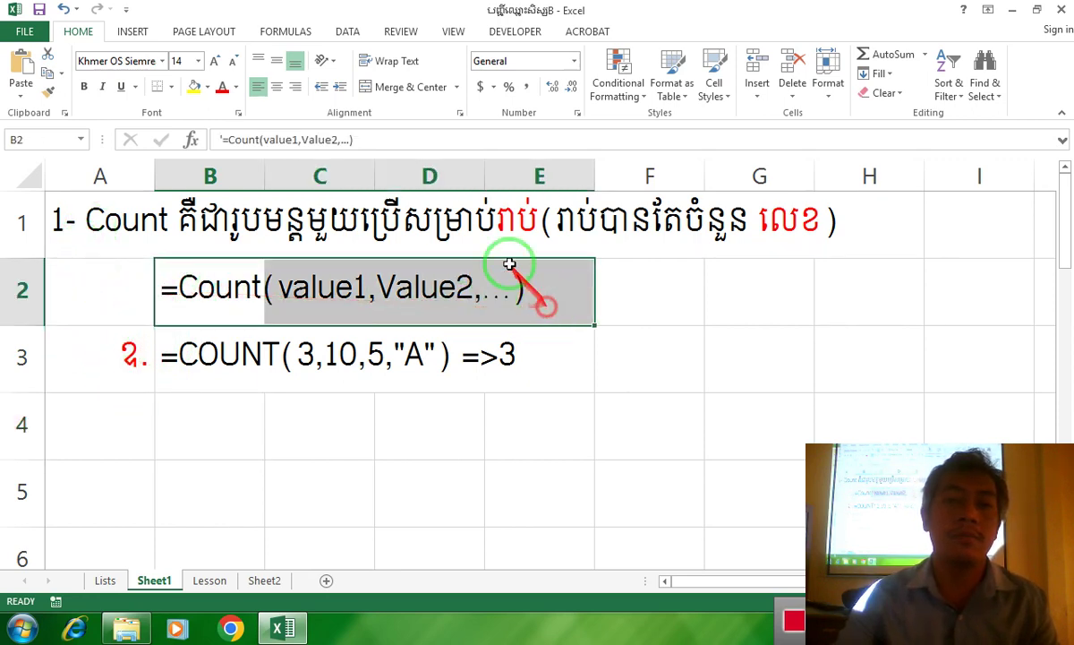
click(194, 87)
click(205, 418)
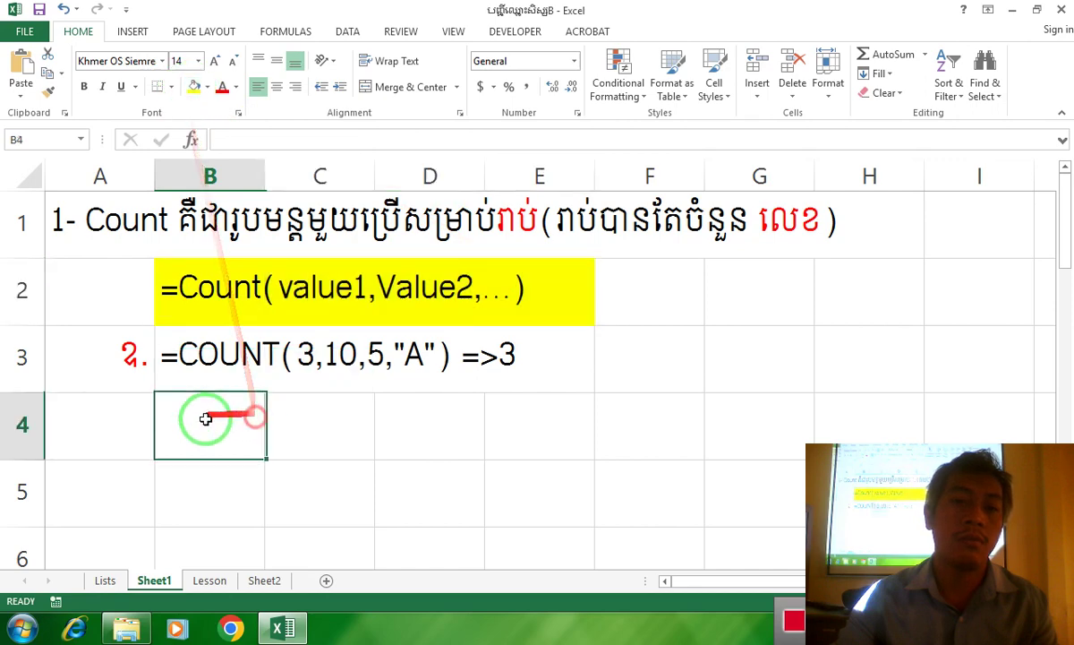
text(=)
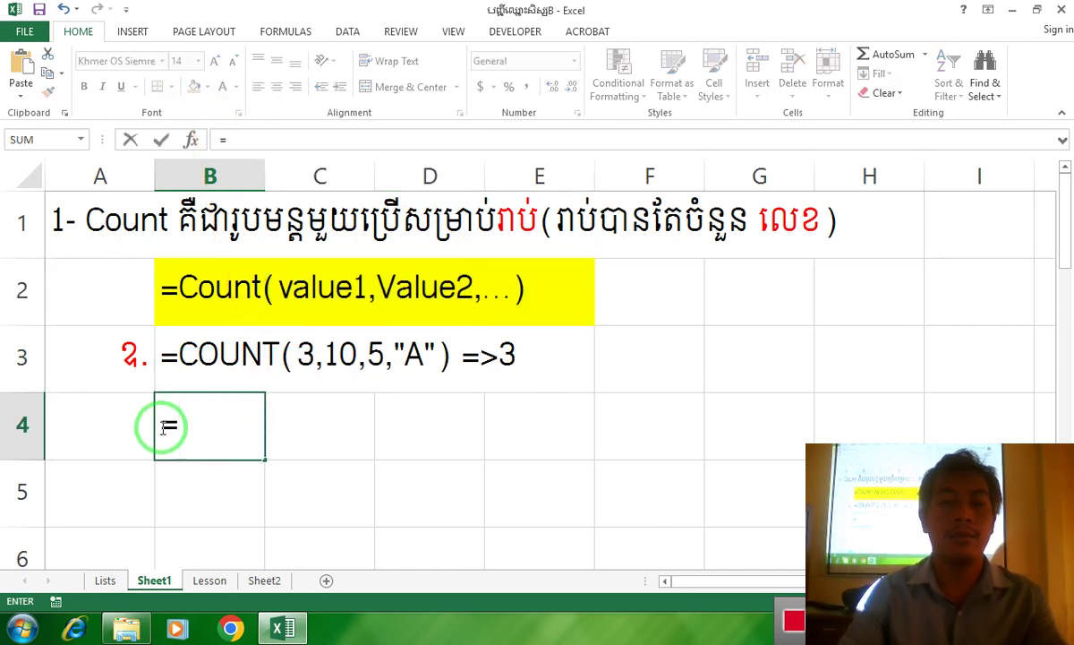
text(Counti)
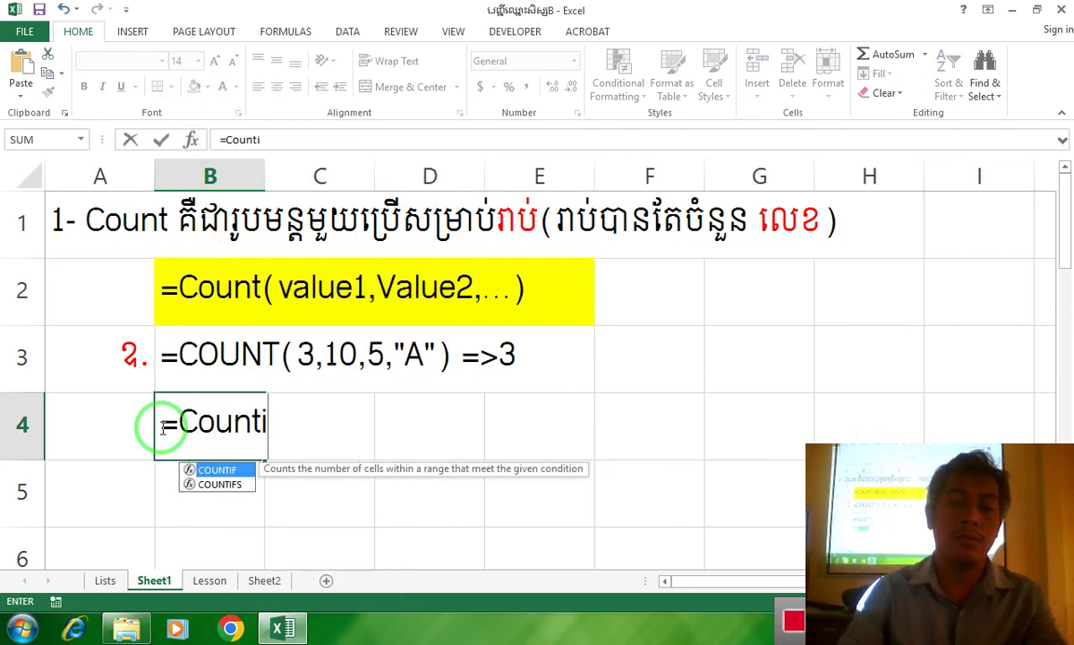
key(BackSpace)
text(()
text(C)
key(BackSpace)
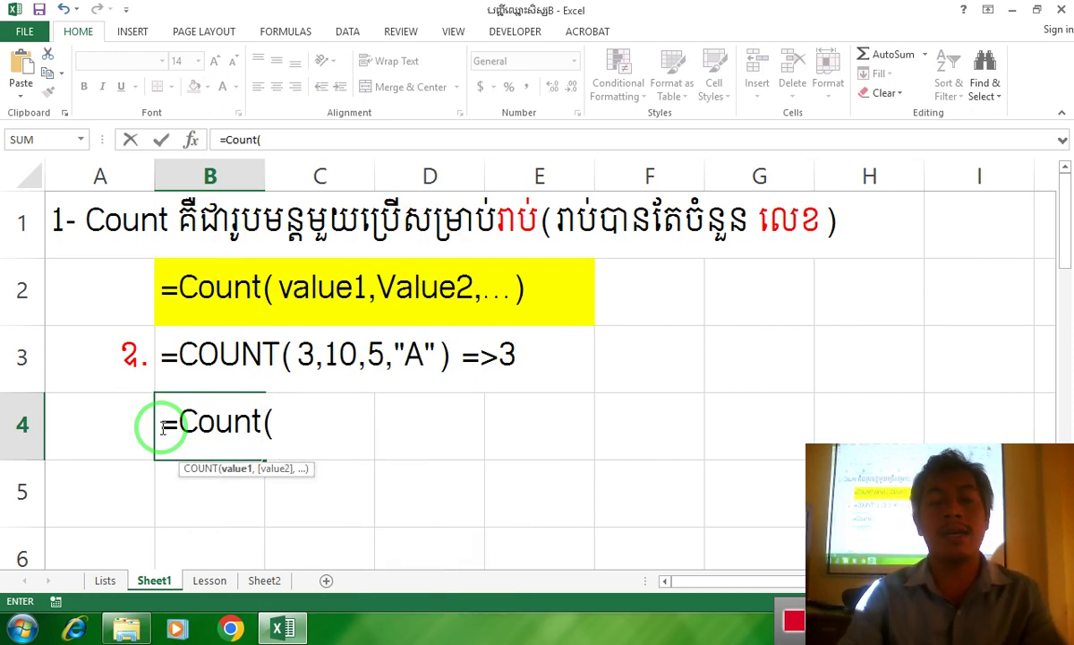
text(ជួរក្រឡា)
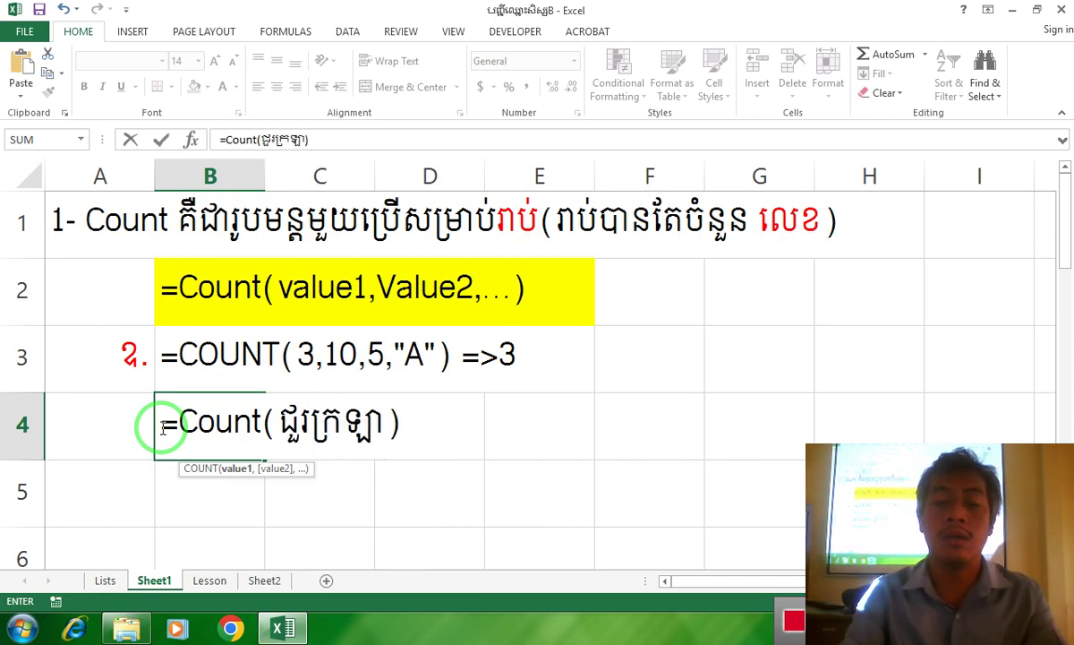
text())
key(Tab)
Convert B4 to literal text by giving it a leading apostrophe before the equals sign
click(182, 434)
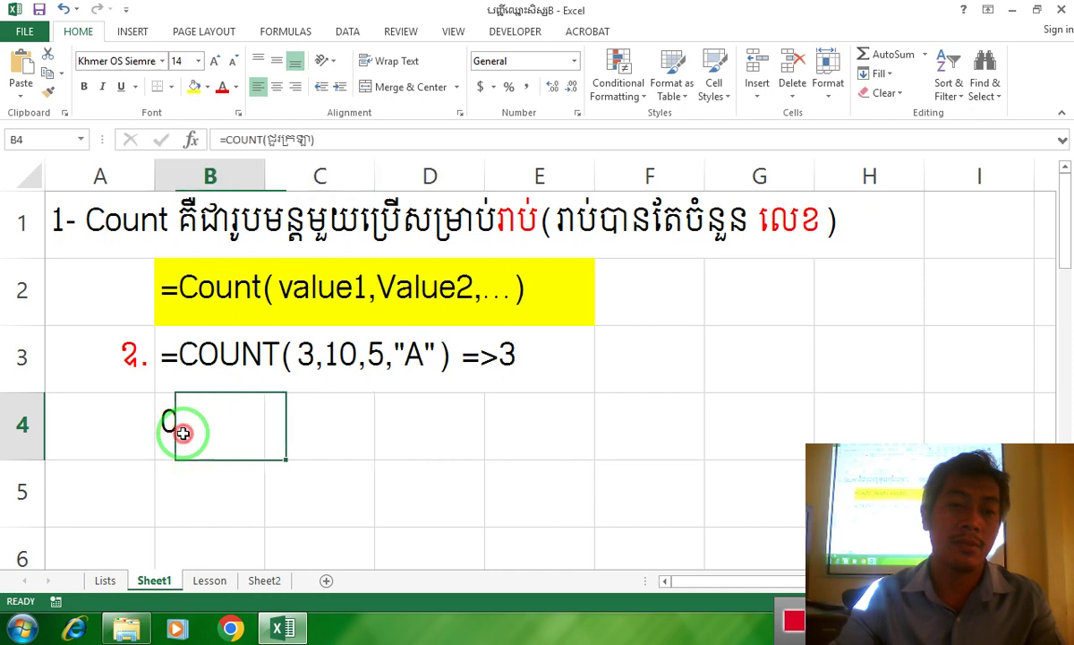
double_click(183, 434)
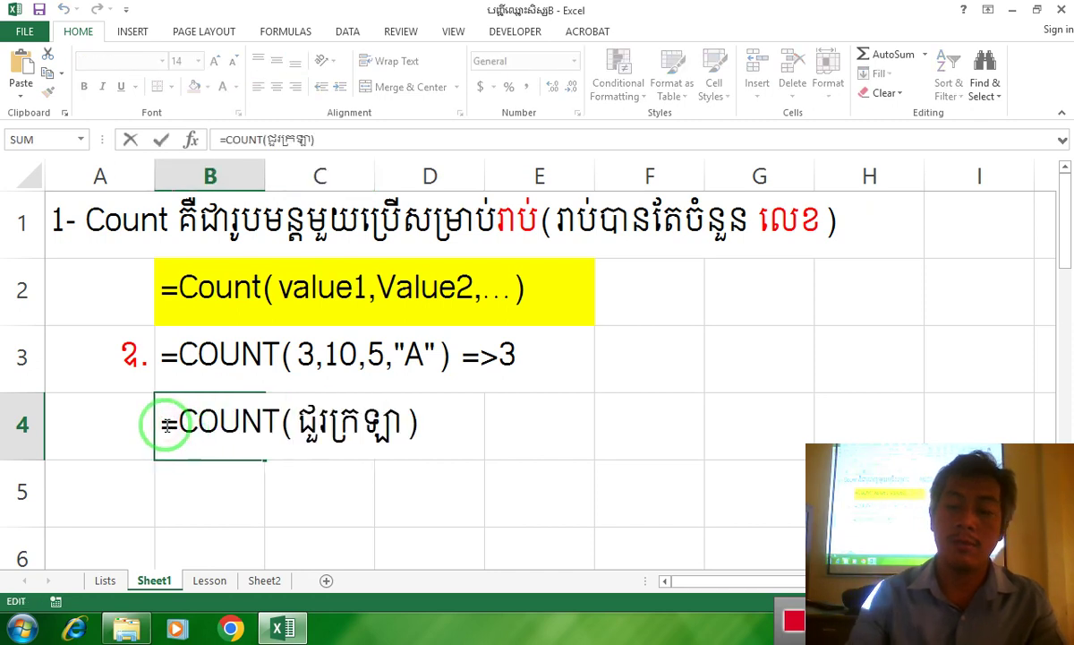
key(Return)
click(168, 420)
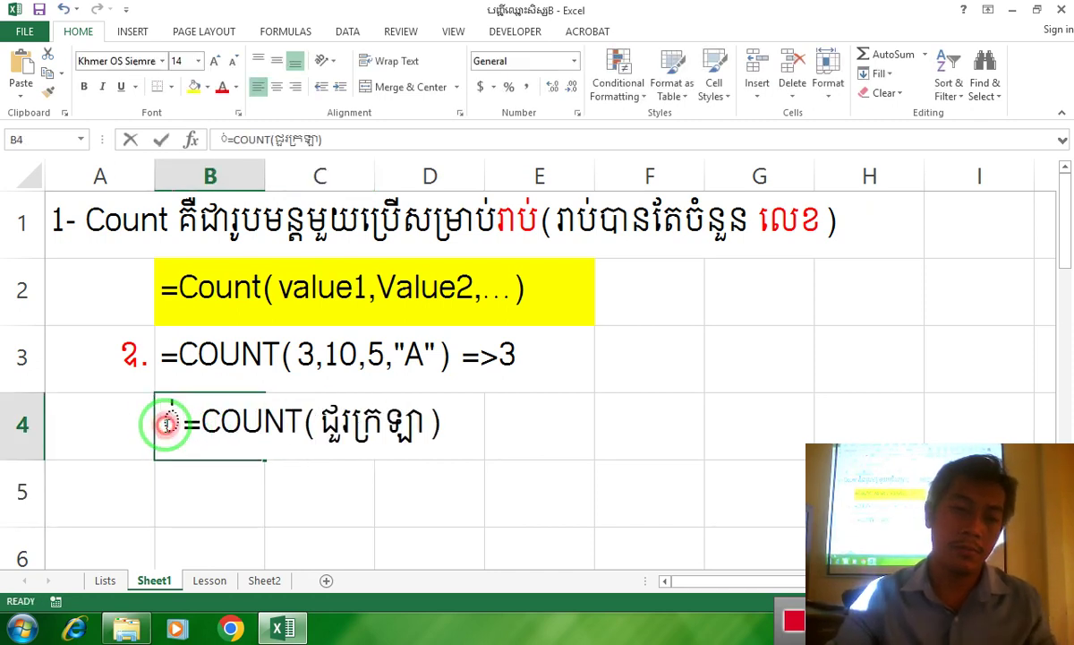
double_click(168, 417)
key(BackSpace)
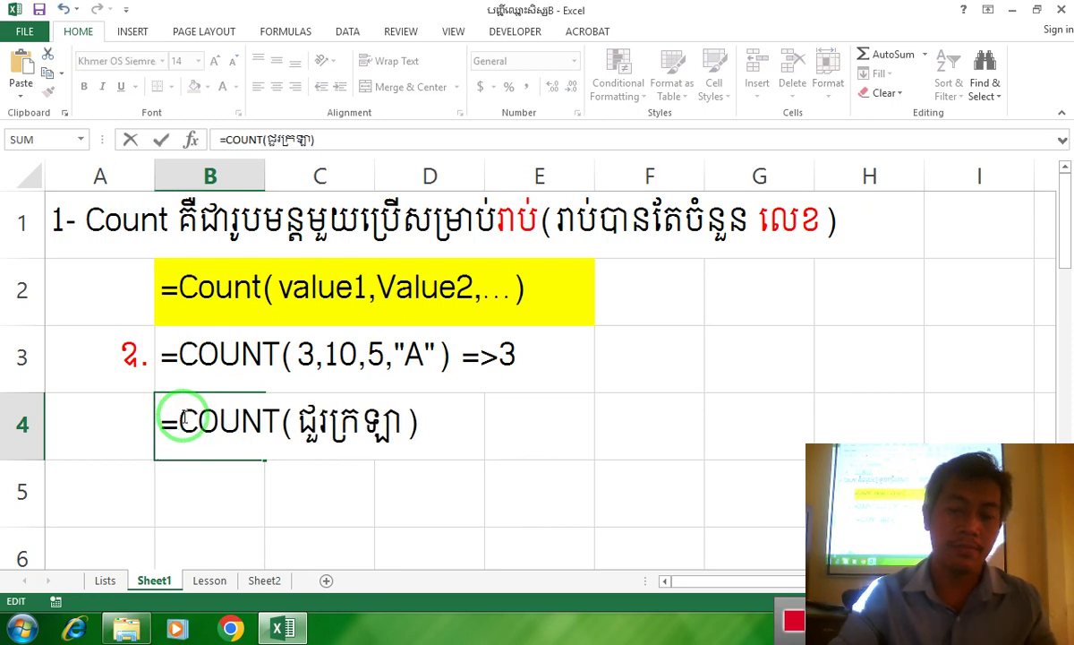
text(')
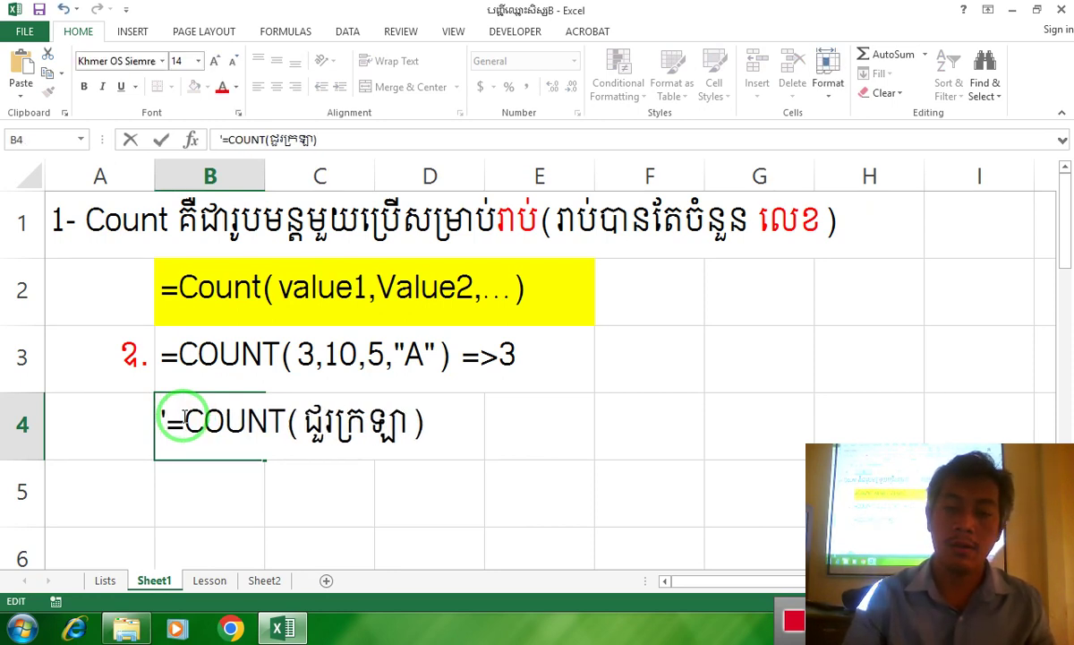
key(Return)
Fill B4:D4 with yellow to match the row 2 syntax line
drag(185, 421, 427, 422)
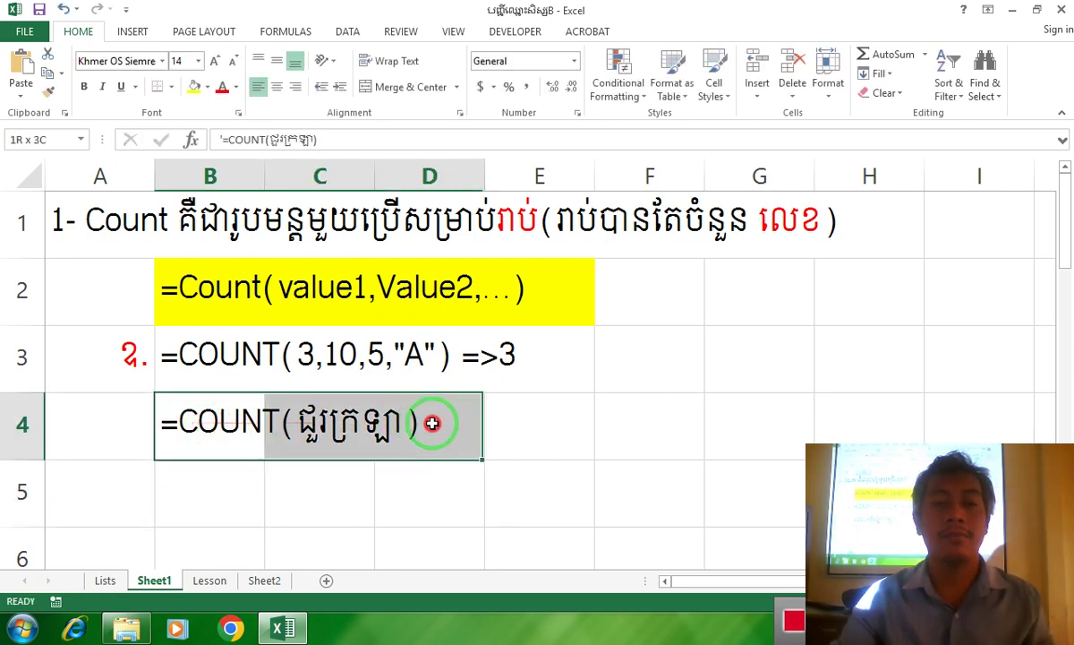
click(194, 86)
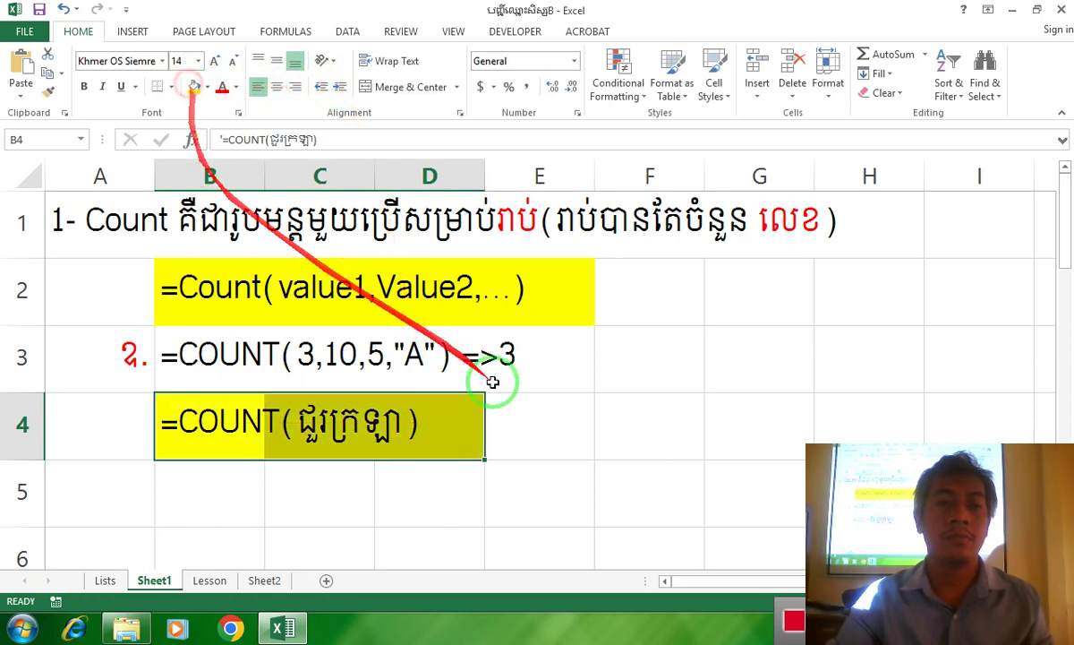
click(513, 427)
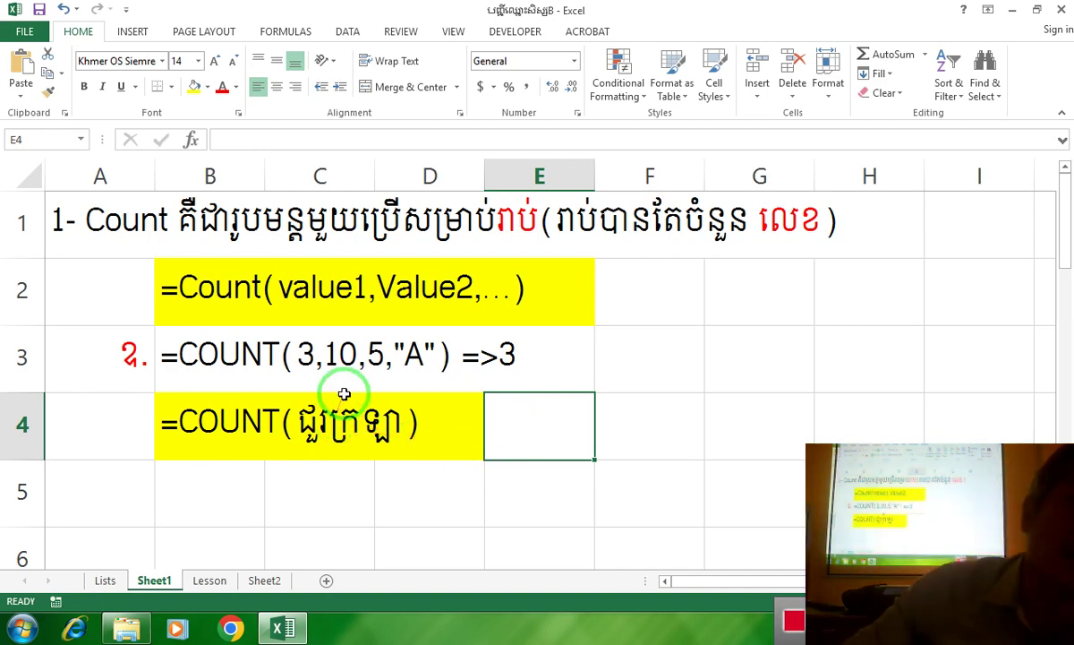
scroll(364, 383, down, 1)
scroll(355, 383, up, 1)
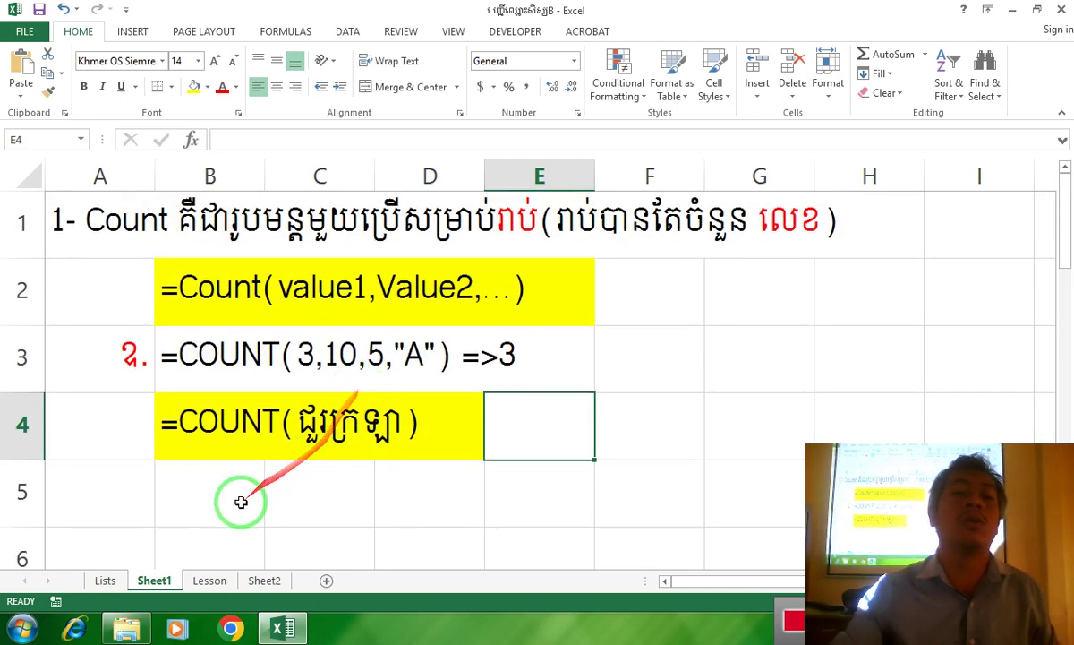
drag(240, 499, 165, 473)
click(213, 470)
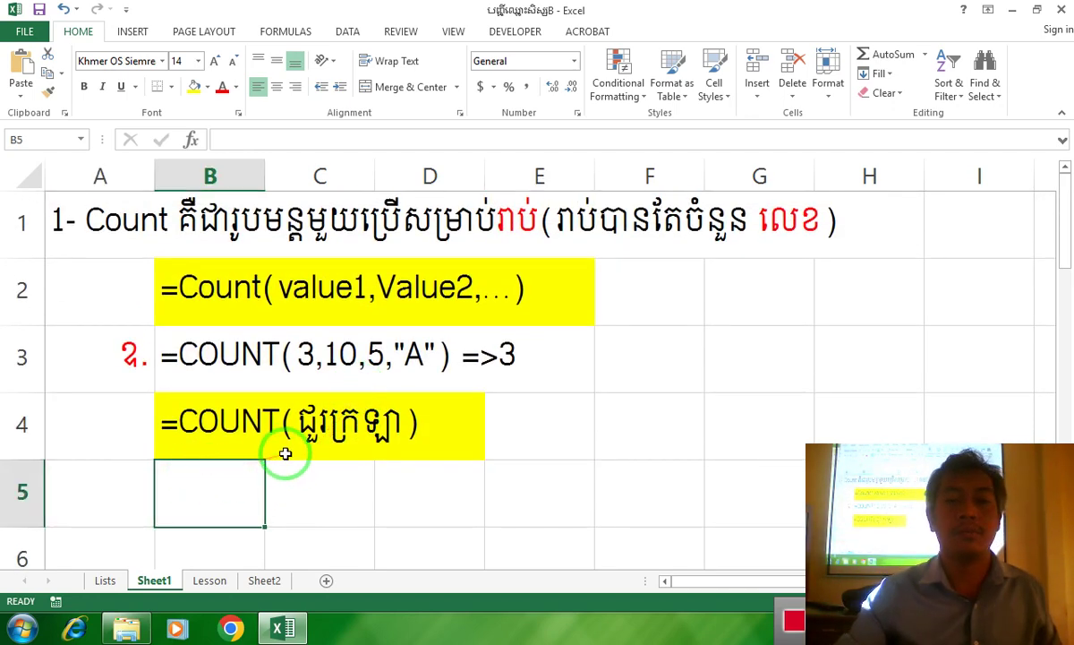
click(128, 357)
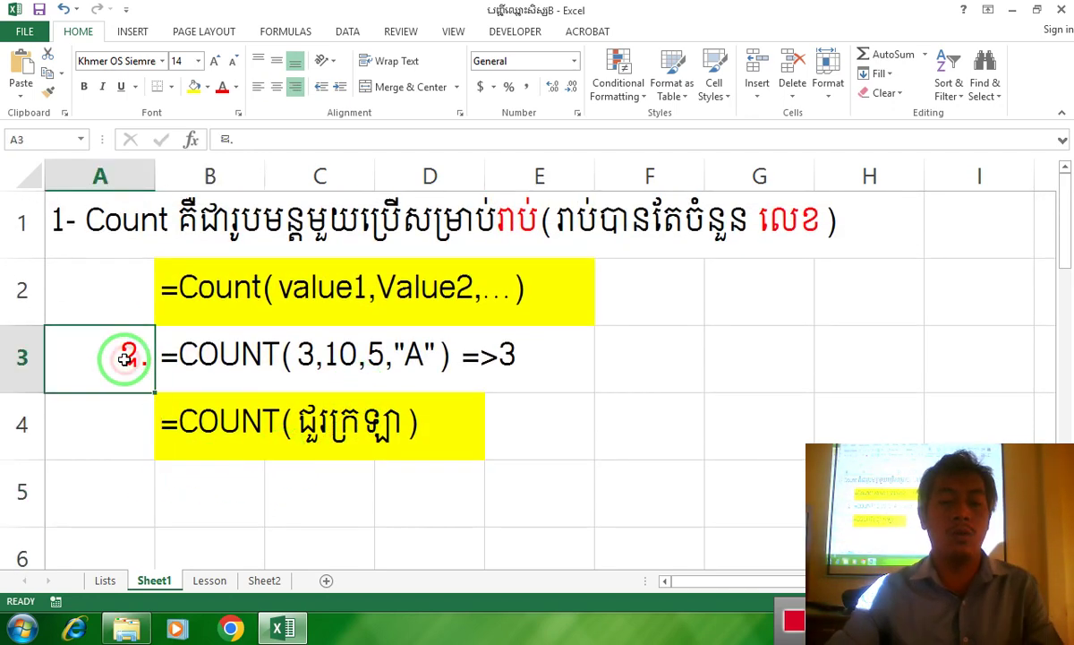
Copy the red ឧ. numeral from A3 into A5
key(ctrl+c)
click(132, 488)
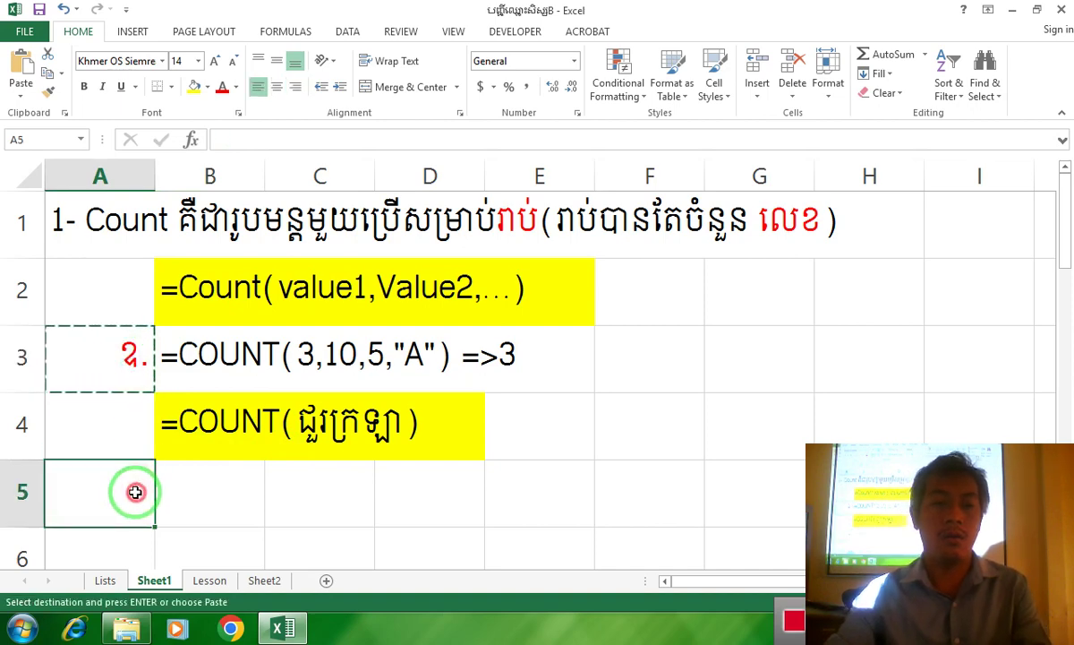
key(ctrl+v)
click(204, 483)
scroll(242, 470, down, 1)
scroll(243, 468, up, 1)
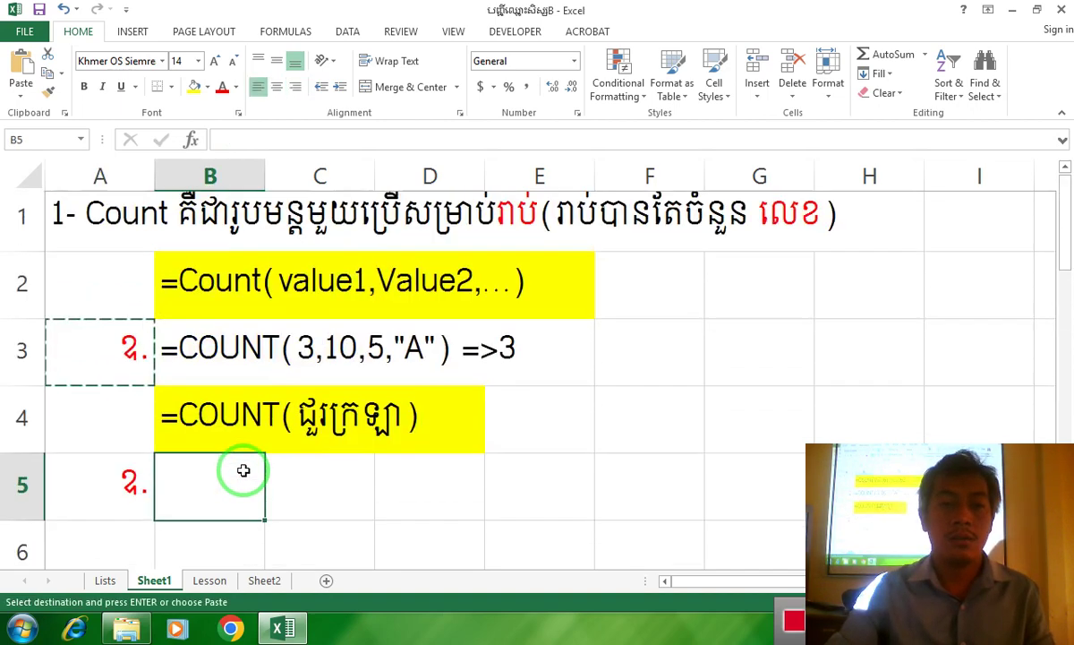
click(236, 469)
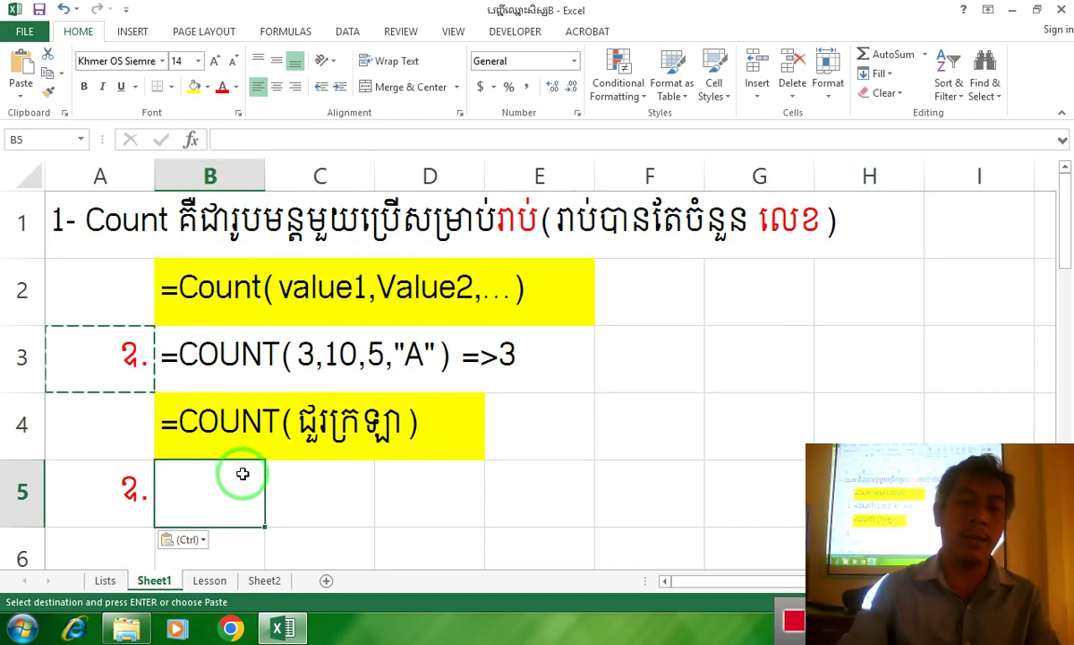
Enter 3, 10, 5 and A across B5:E5 and centre them
text(3)
key(Tab)
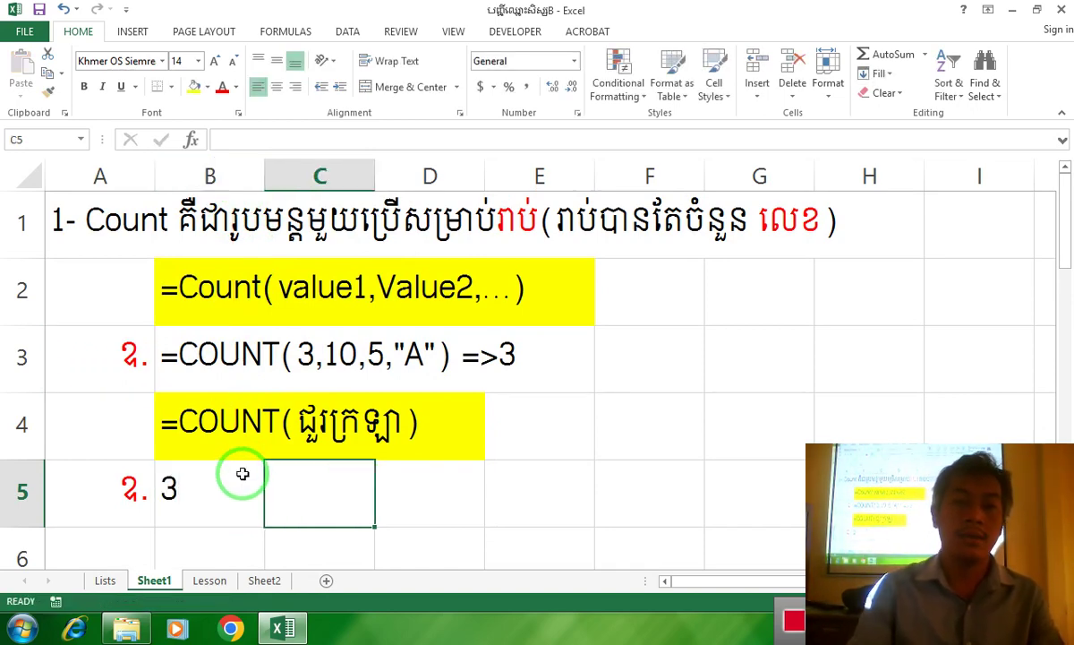
text(10)
key(Tab)
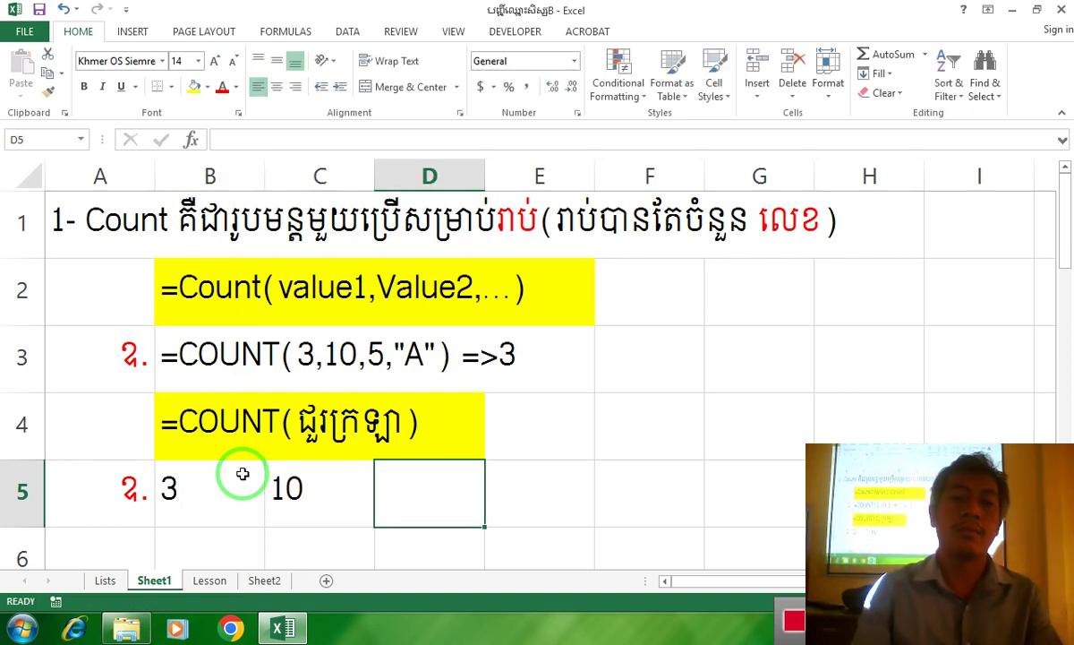
text(5)
key(Tab)
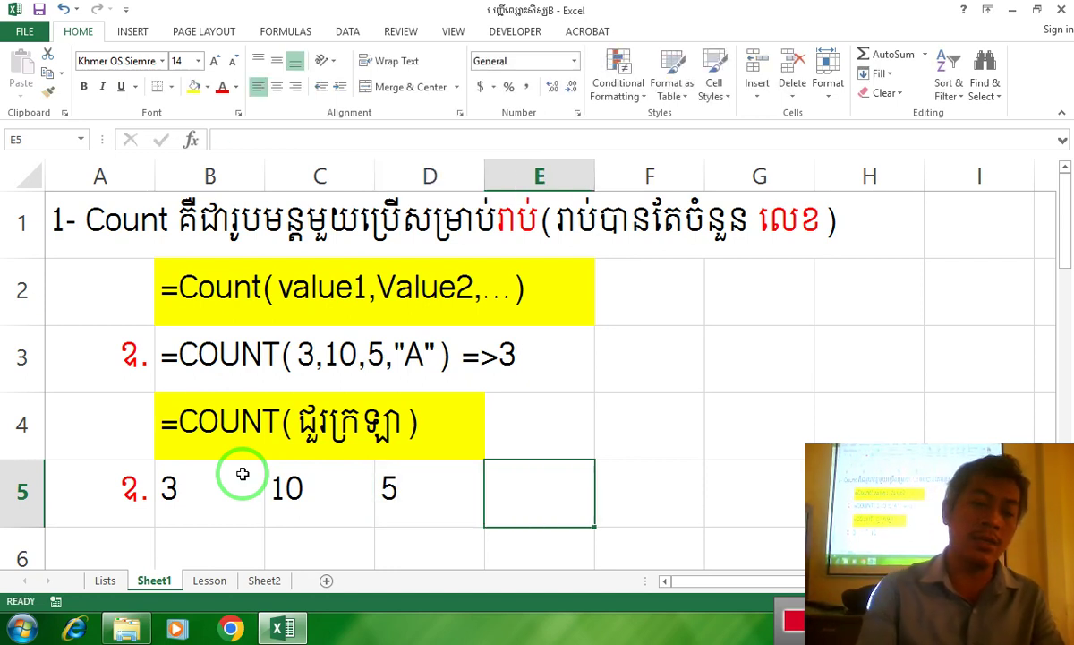
text(A)
key(Tab)
drag(249, 479, 508, 498)
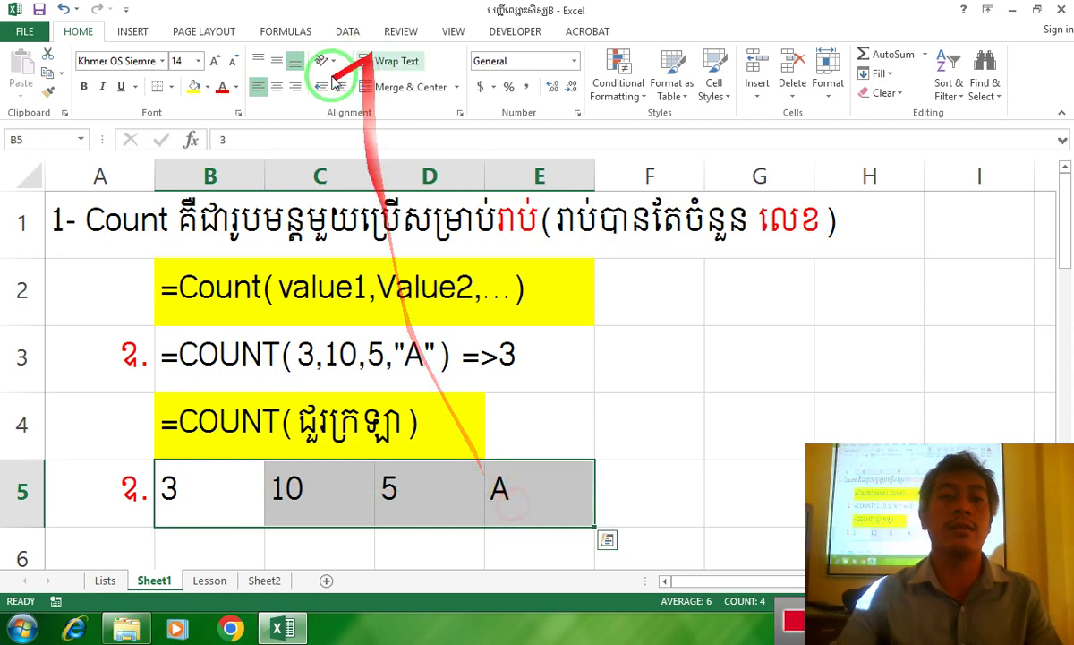
click(278, 87)
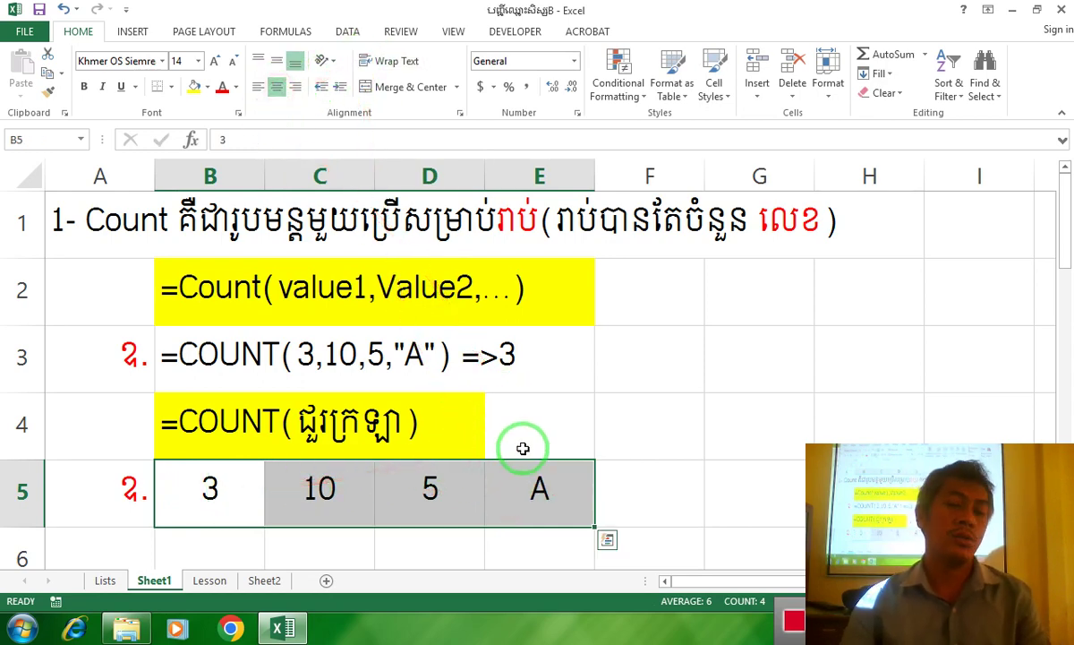
scroll(490, 436, down, 1)
Type =count(B5:E5) in B6, picking B5:E5 as the range by dragging
click(215, 381)
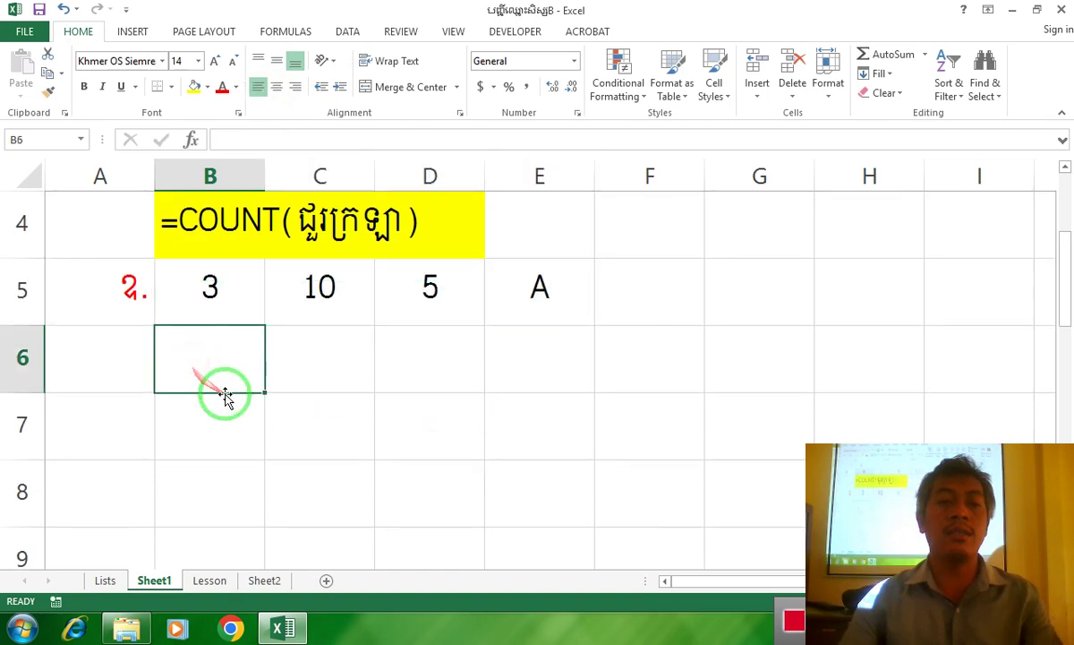
scroll(235, 394, up, 1)
text(=)
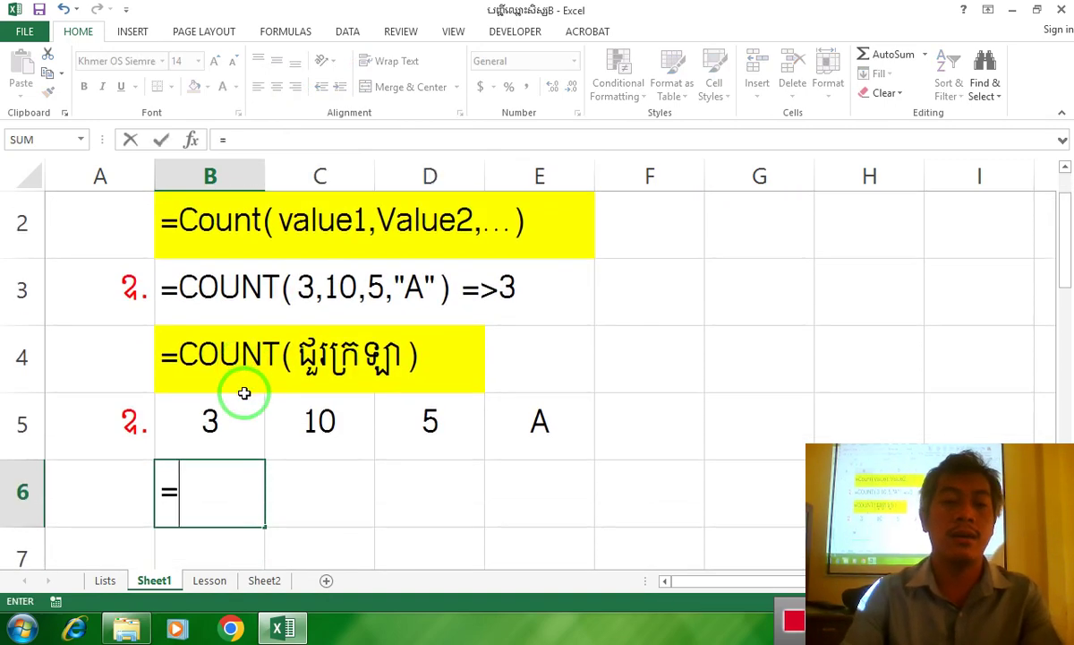
text(counti)
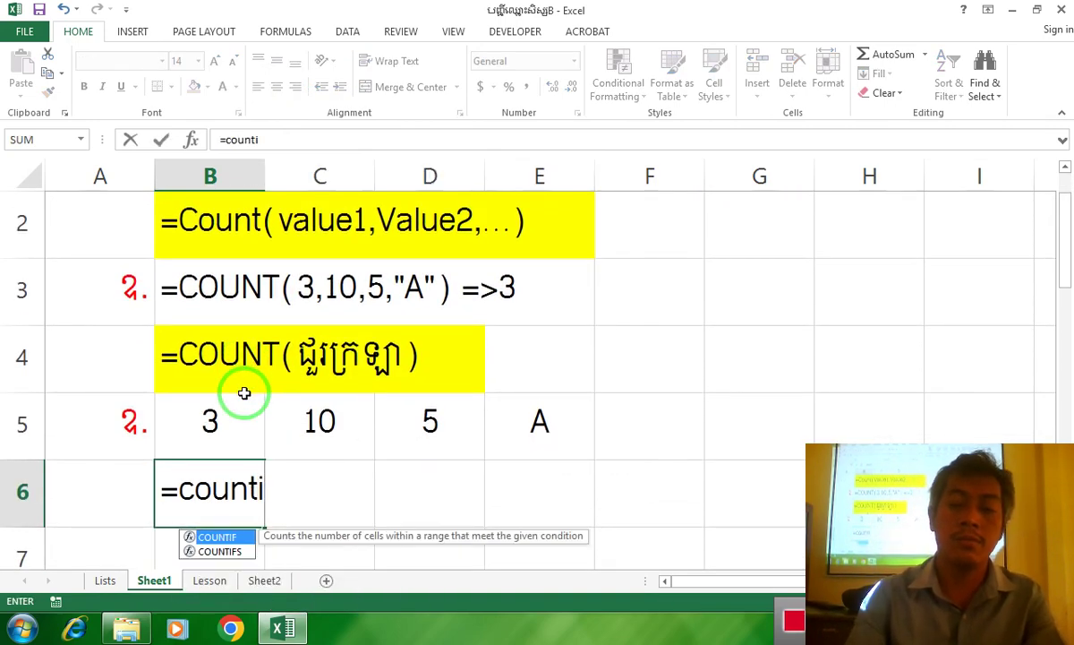
key(BackSpace)
text(()
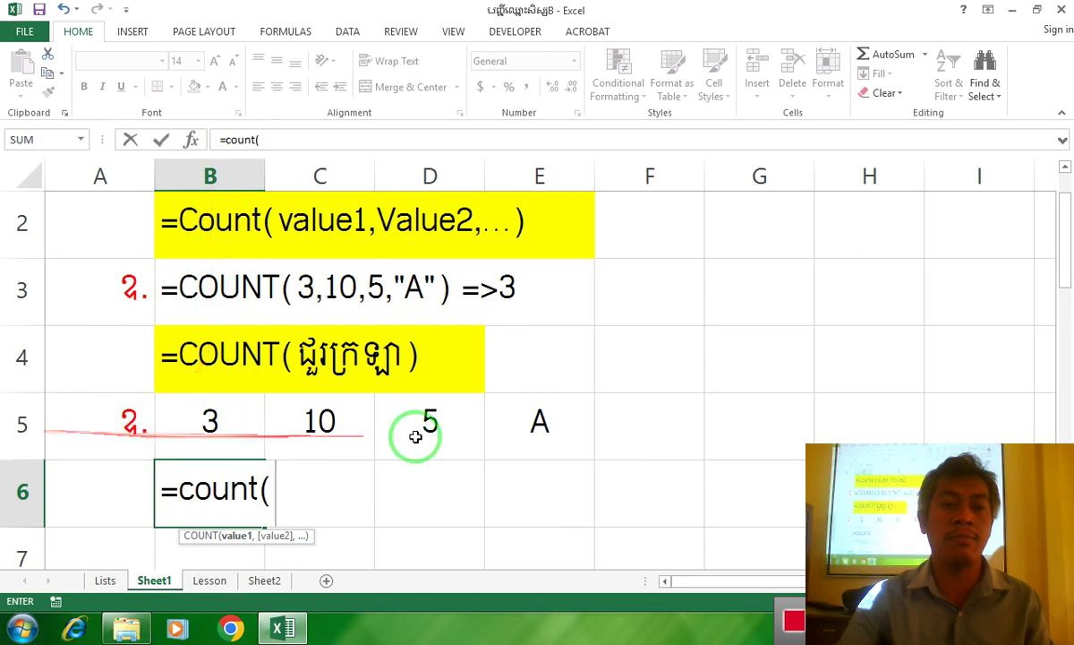
drag(209, 421, 528, 424)
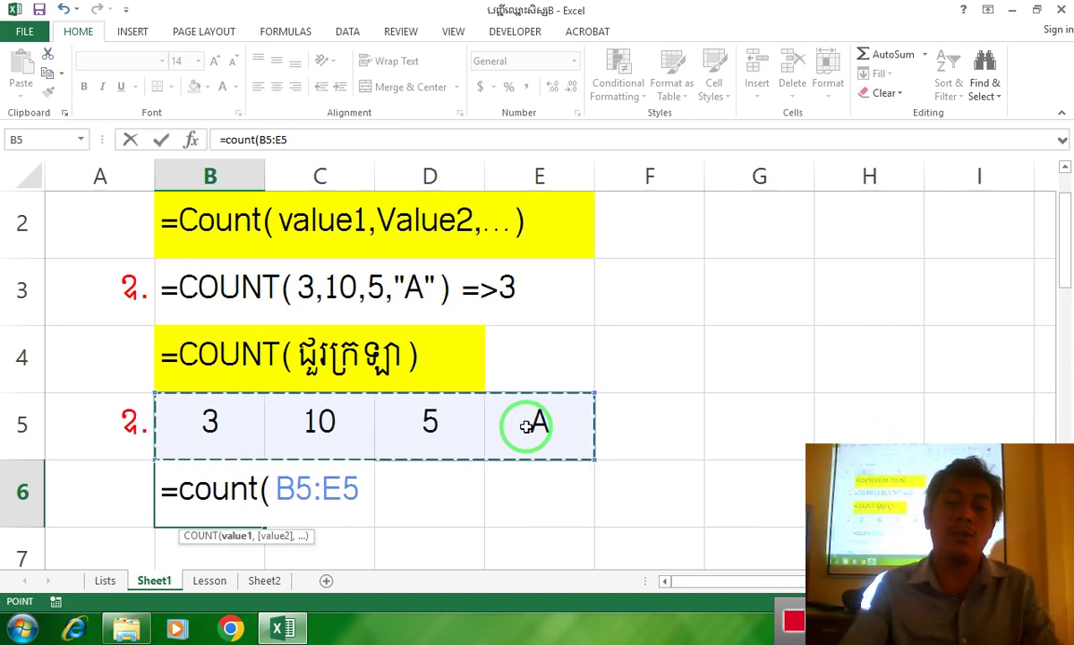
text())
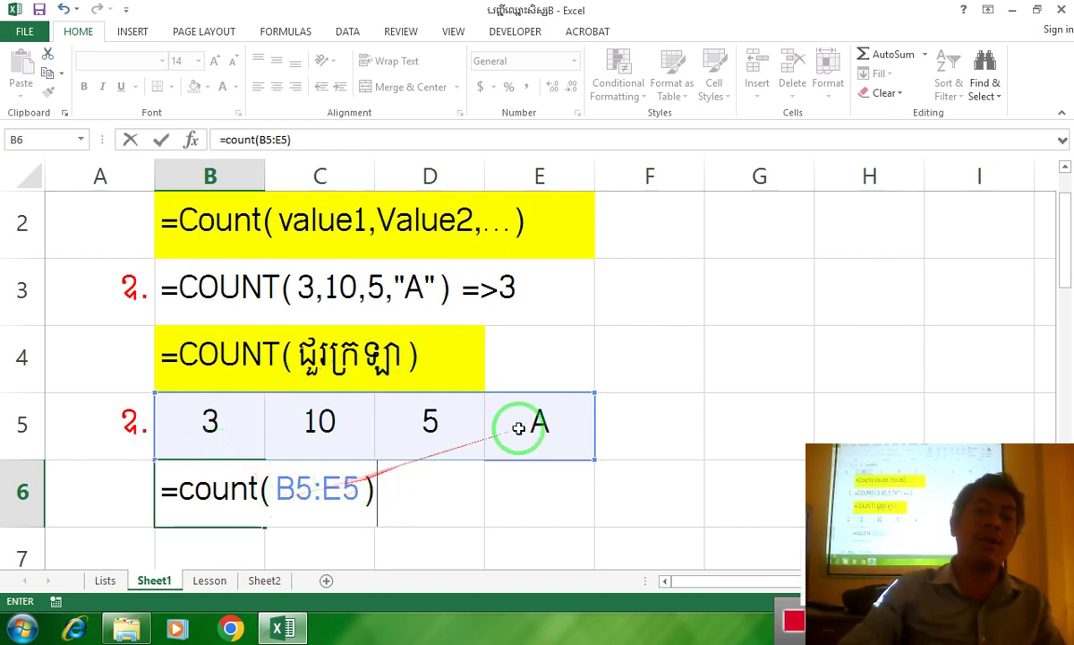
Commit =COUNT(B5:E5) in B6 so it displays 3
drag(257, 486, 179, 488)
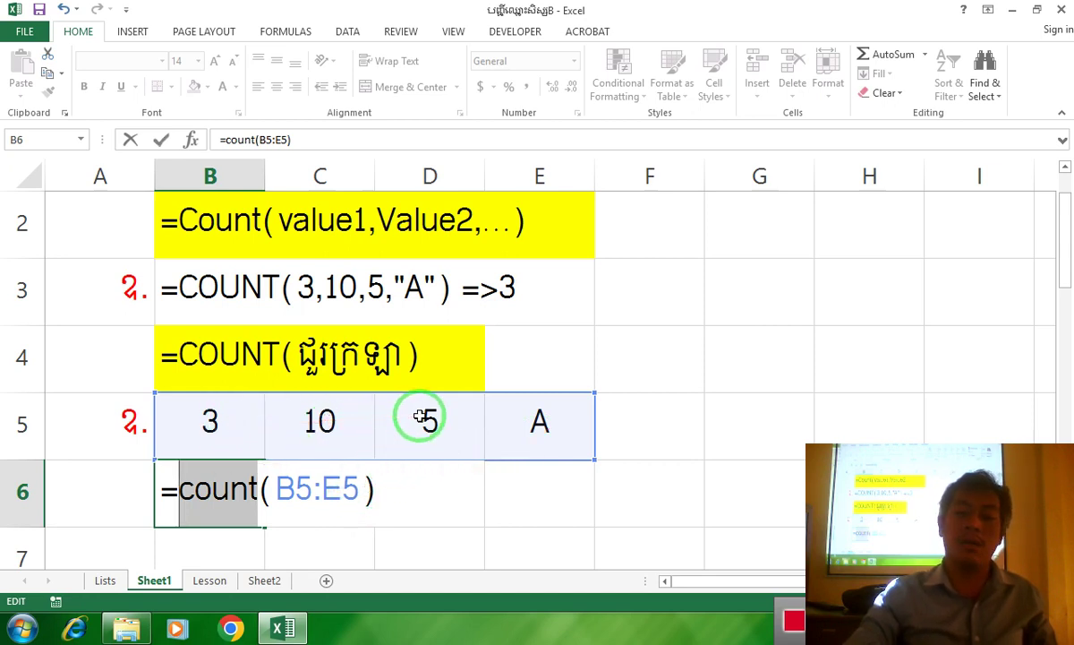
key(Return)
Turn B6 into literal text =COUNT(B5:E5) =>3 using a leading apostrophe
click(194, 420)
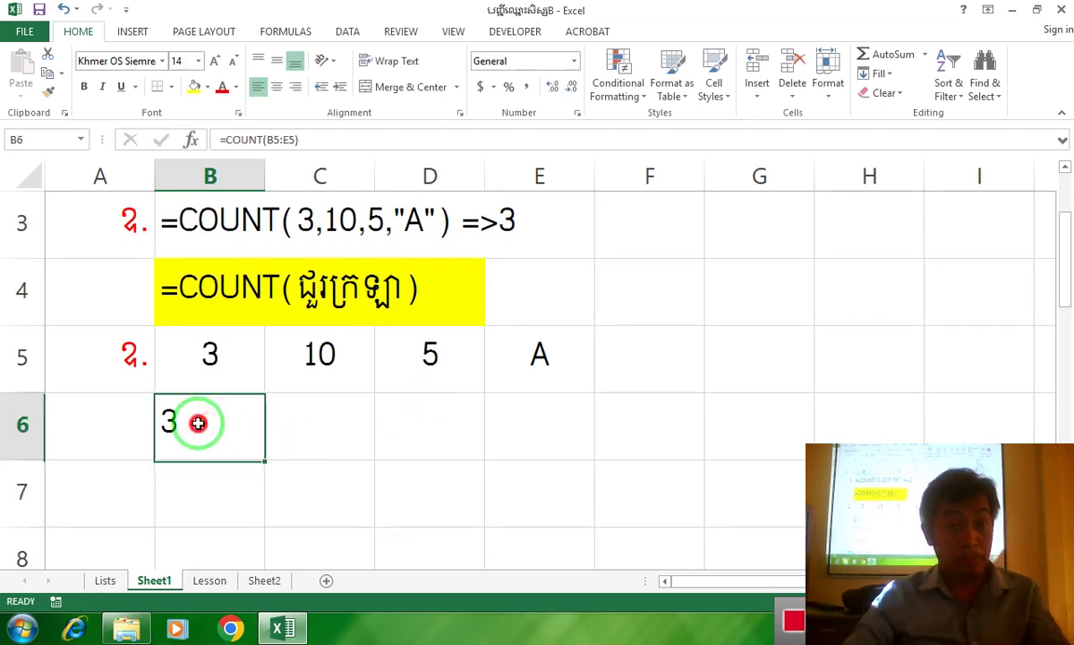
double_click(163, 429)
text(')
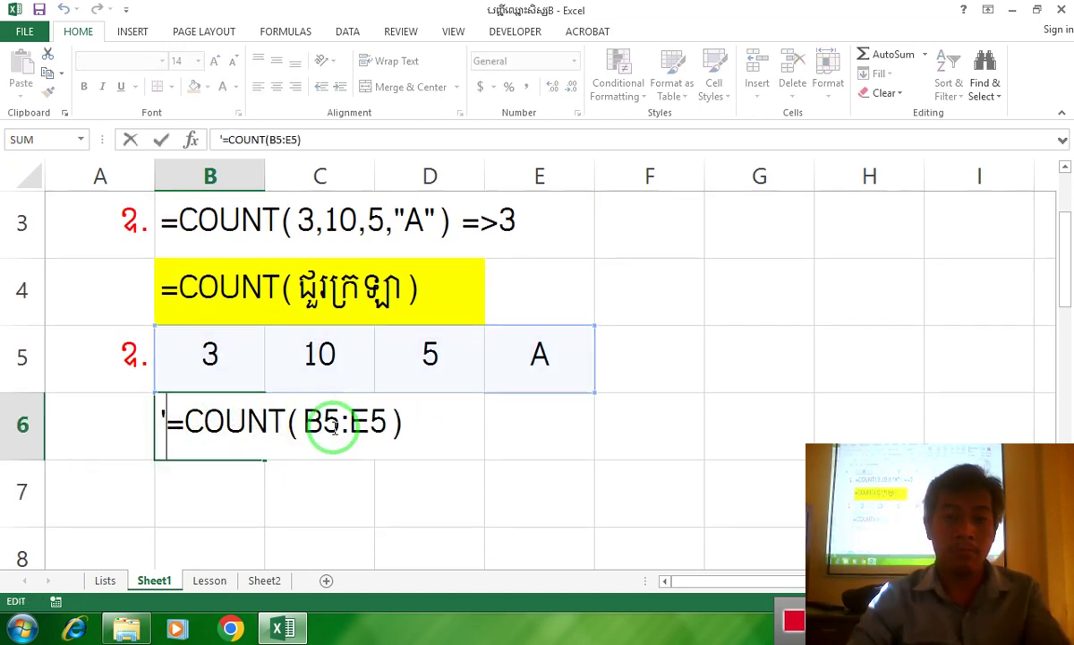
click(407, 419)
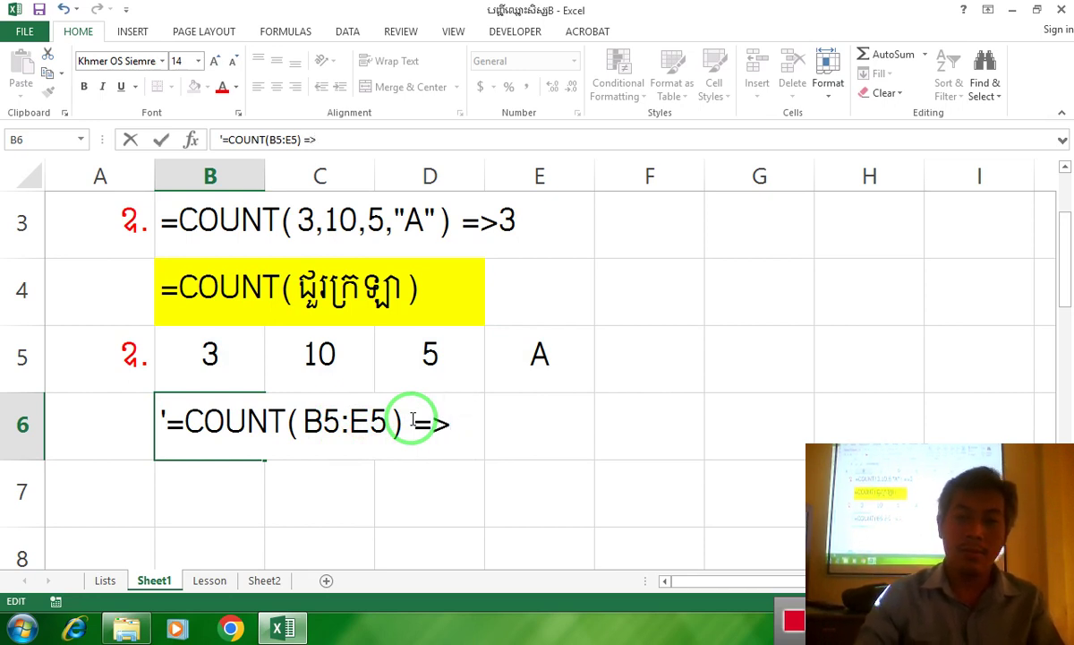
key(BackSpace)
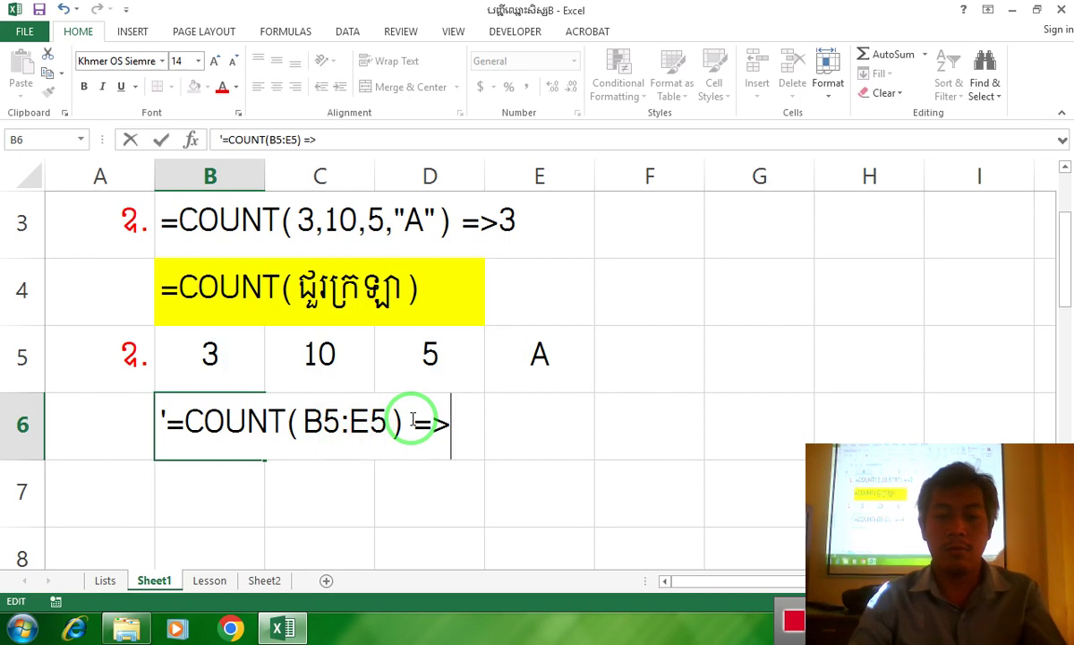
text(3)
key(Return)
scroll(518, 408, up, 1)
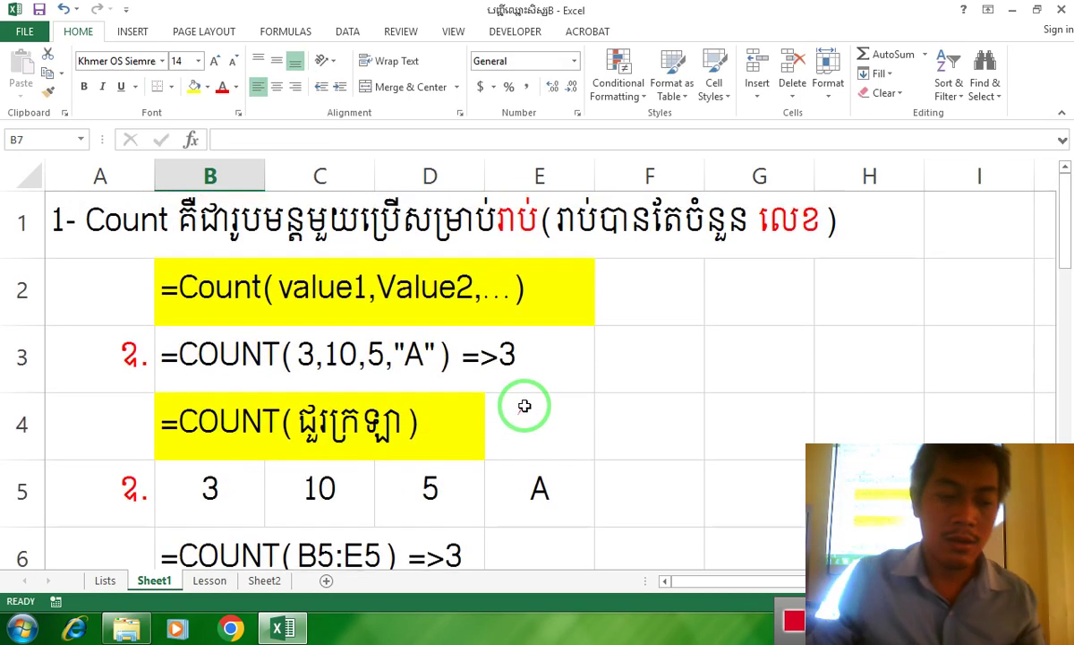
scroll(530, 401, down, 1)
scroll(529, 397, up, 1)
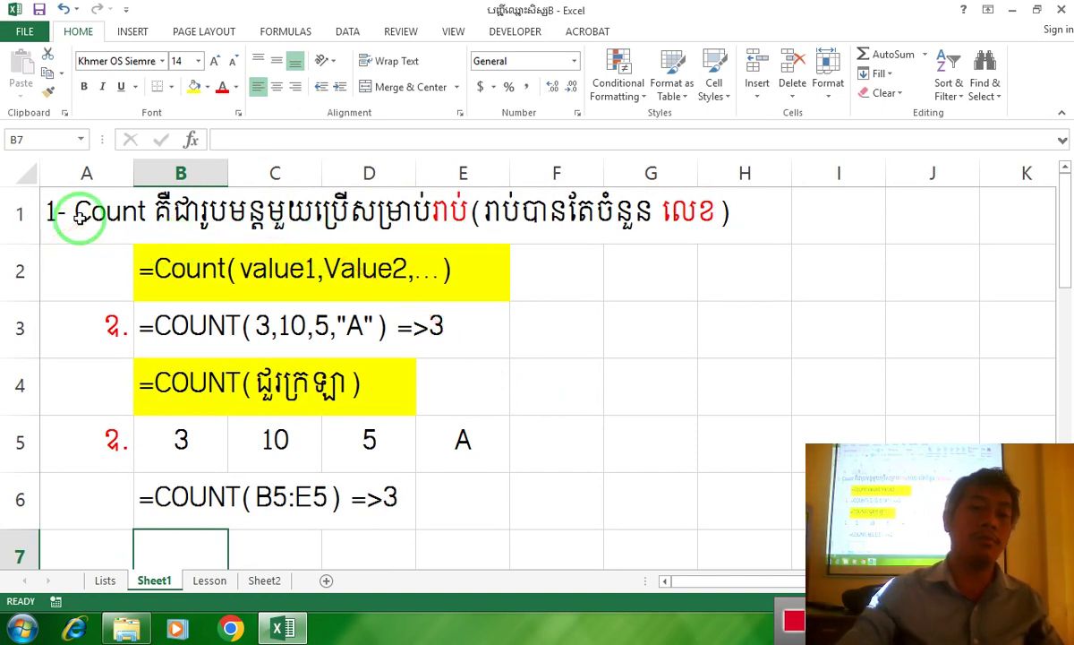
click(797, 575)
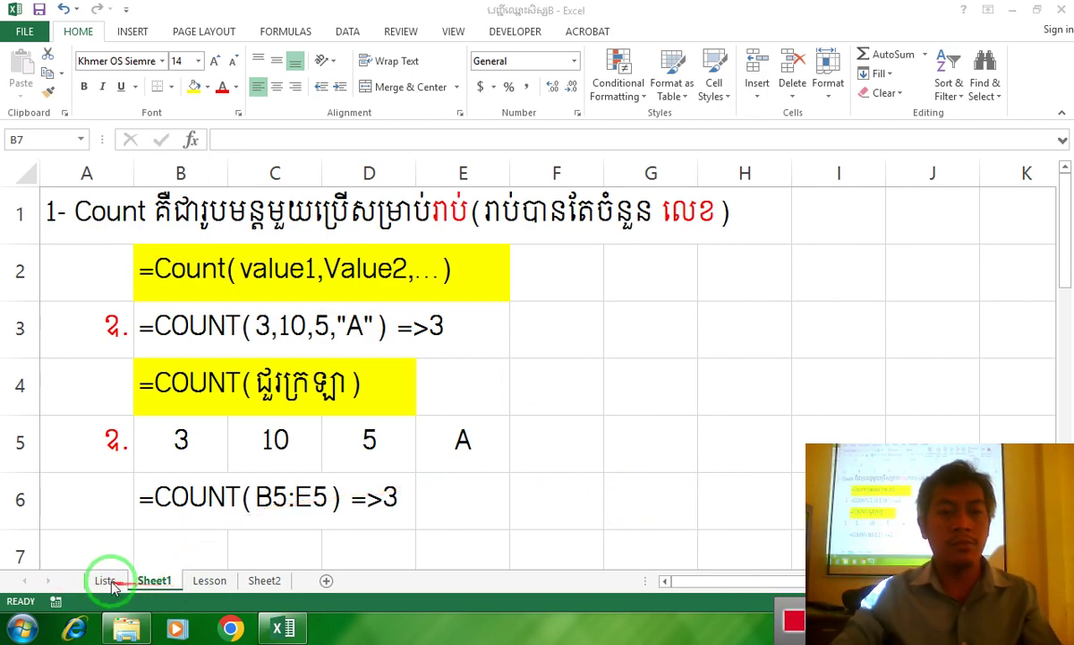
Switch back to the Lists sheet and look at the cells below the summary row
click(106, 582)
click(106, 582)
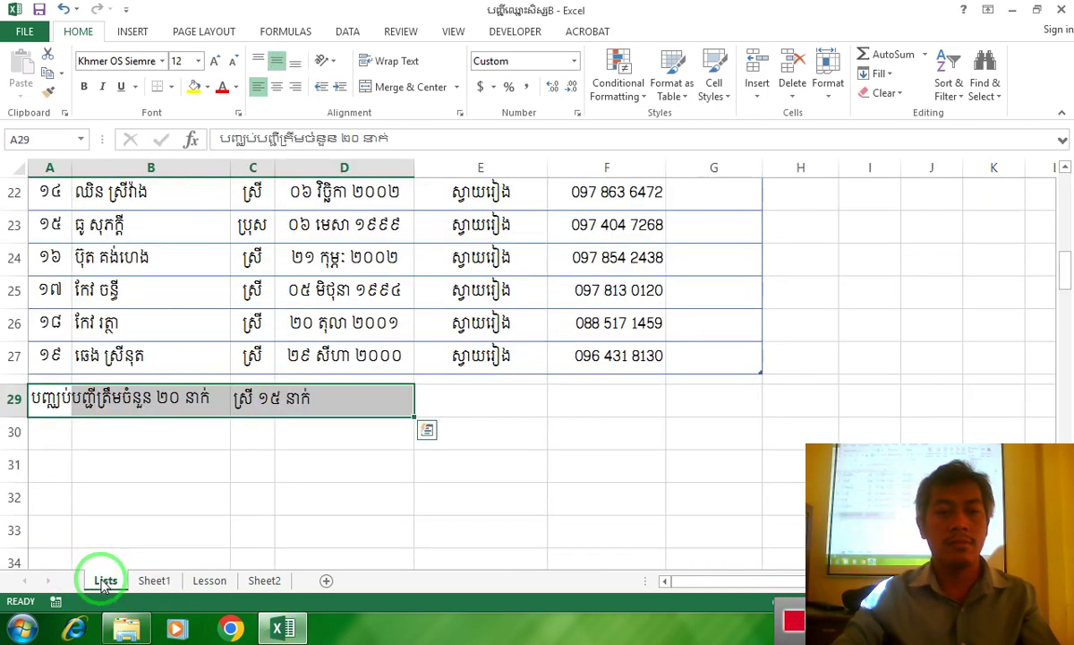
click(31, 410)
drag(54, 464, 108, 473)
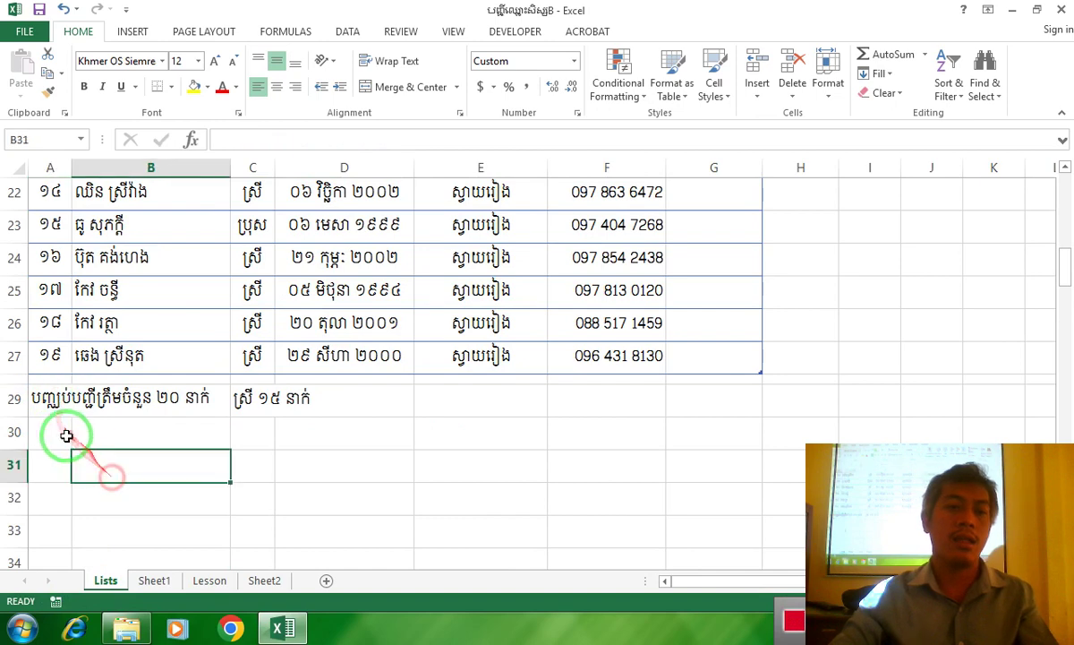
click(61, 445)
drag(41, 425, 243, 436)
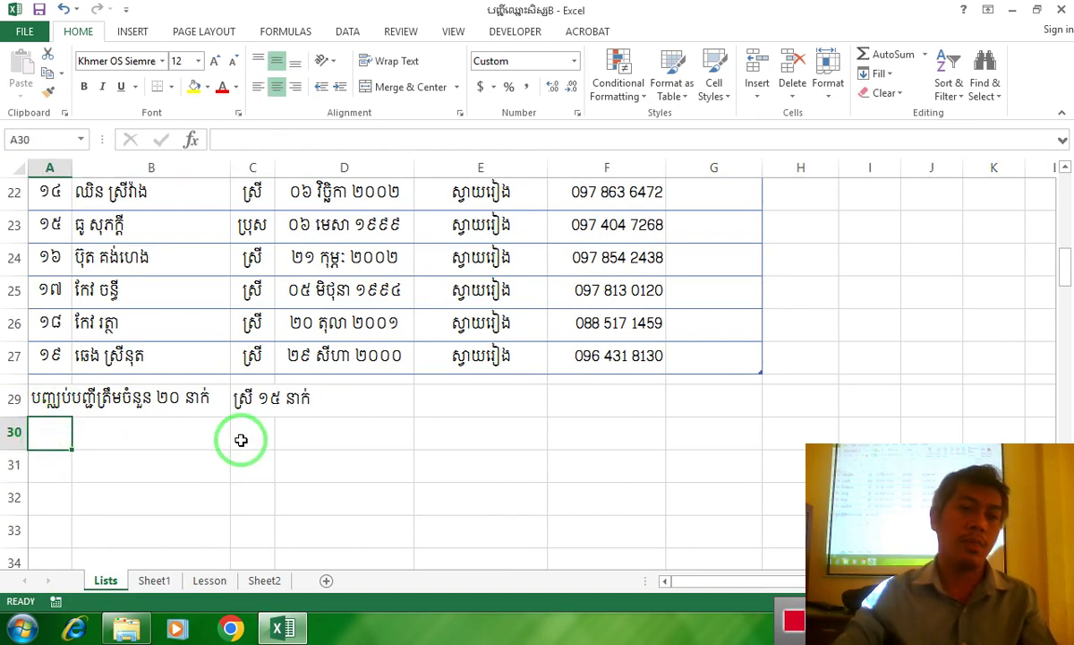
scroll(168, 360, up, 7)
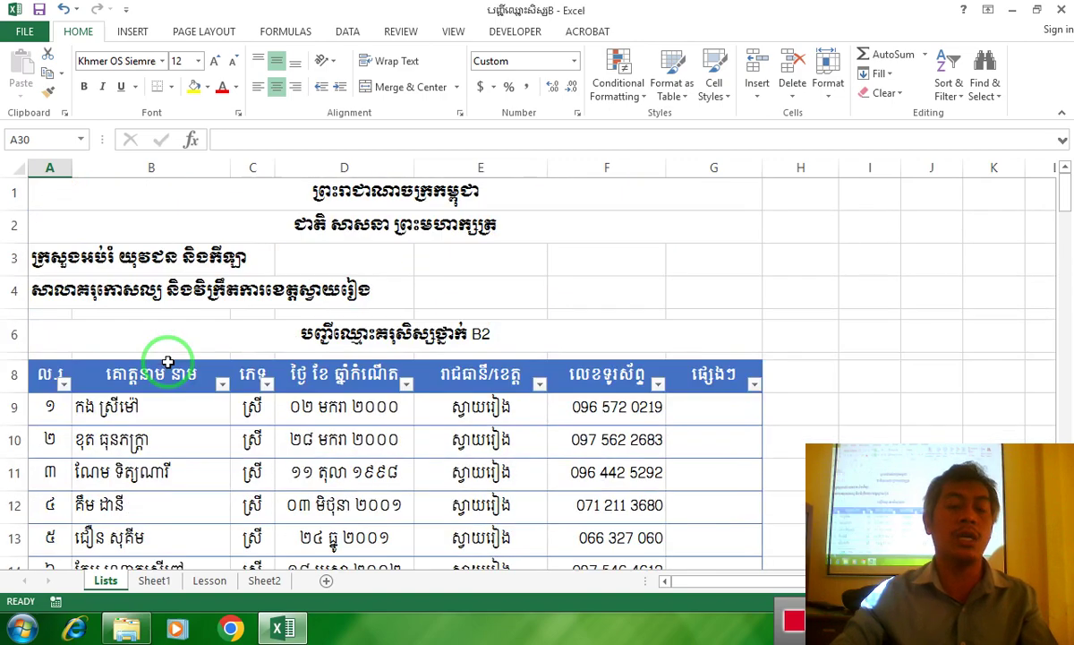
scroll(168, 359, down, 2)
scroll(168, 360, up, 1)
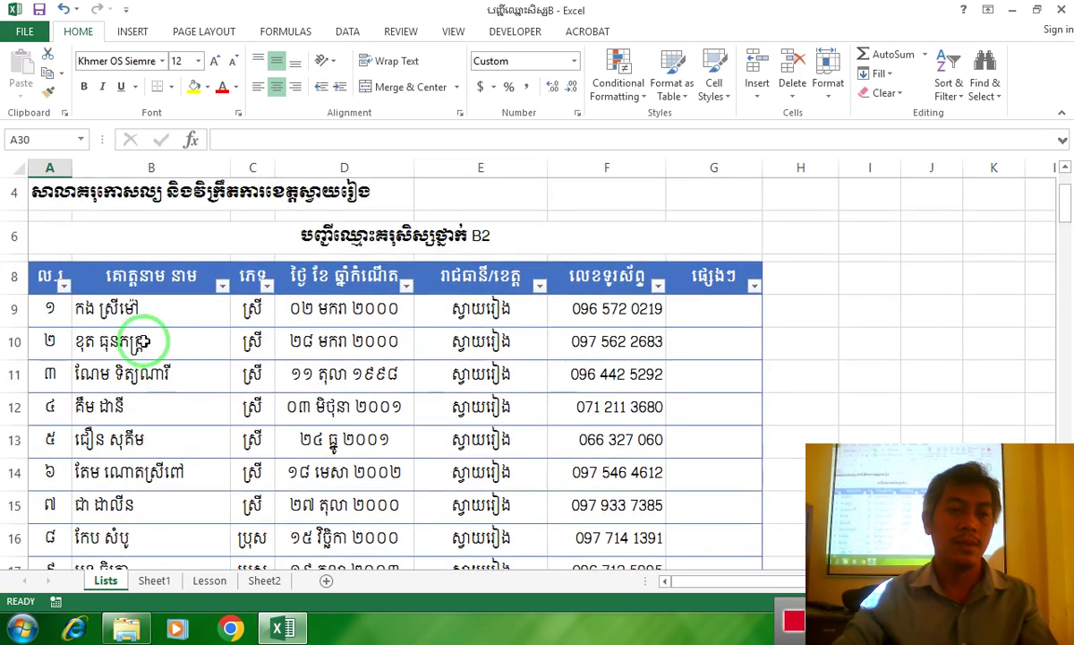
Go over the table headings A8 to G8: numbering, student name, date of birth, phone number
click(55, 280)
click(145, 279)
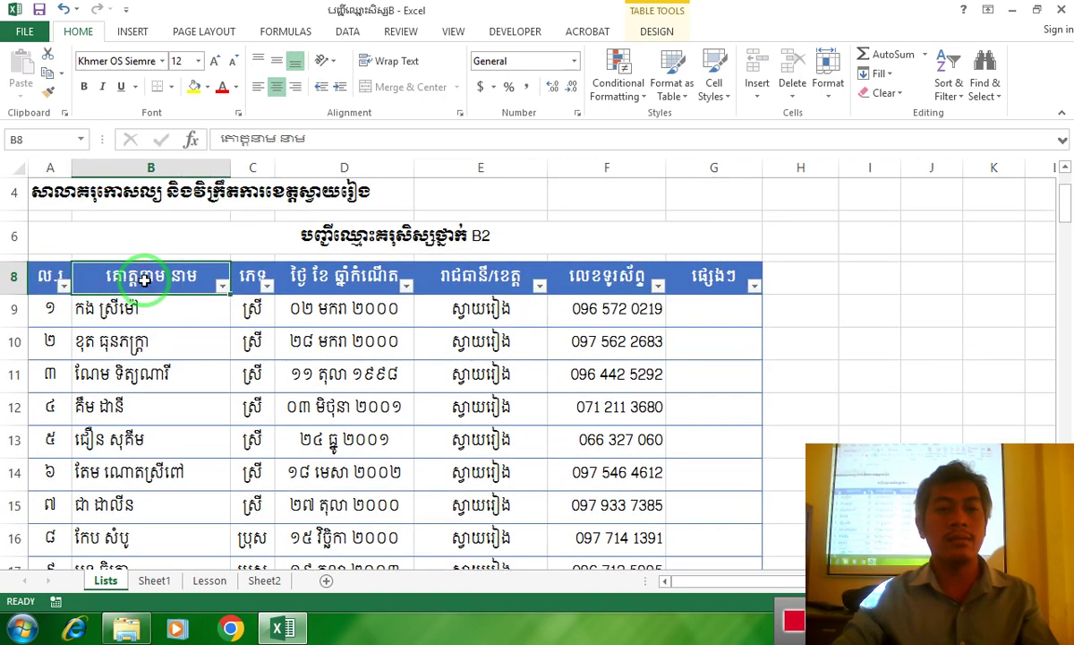
click(247, 277)
click(307, 278)
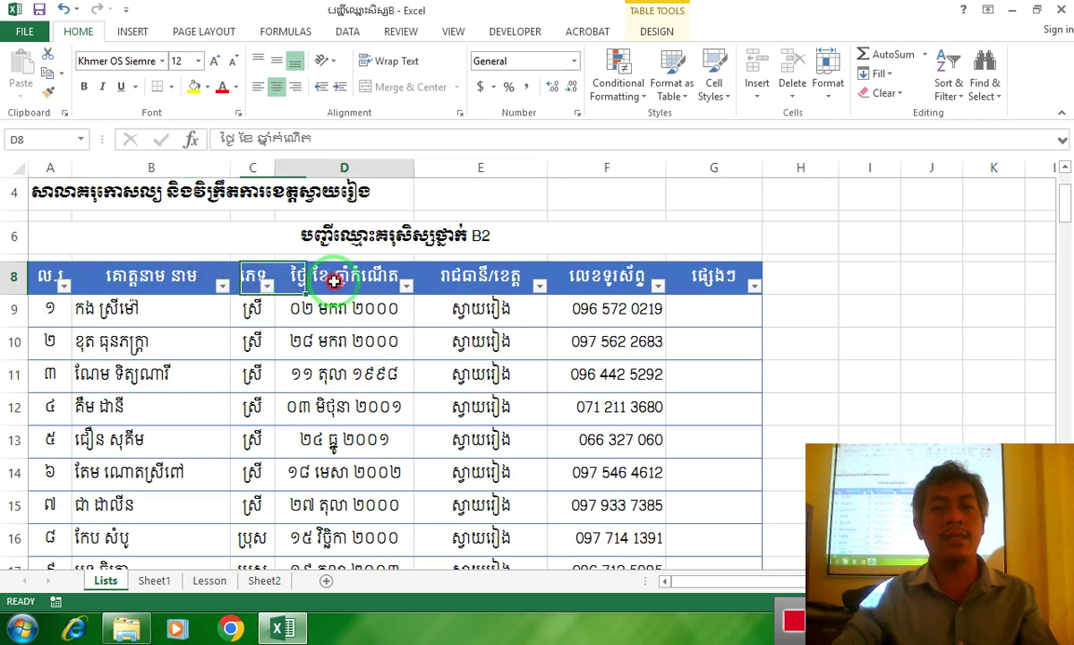
click(467, 281)
click(595, 281)
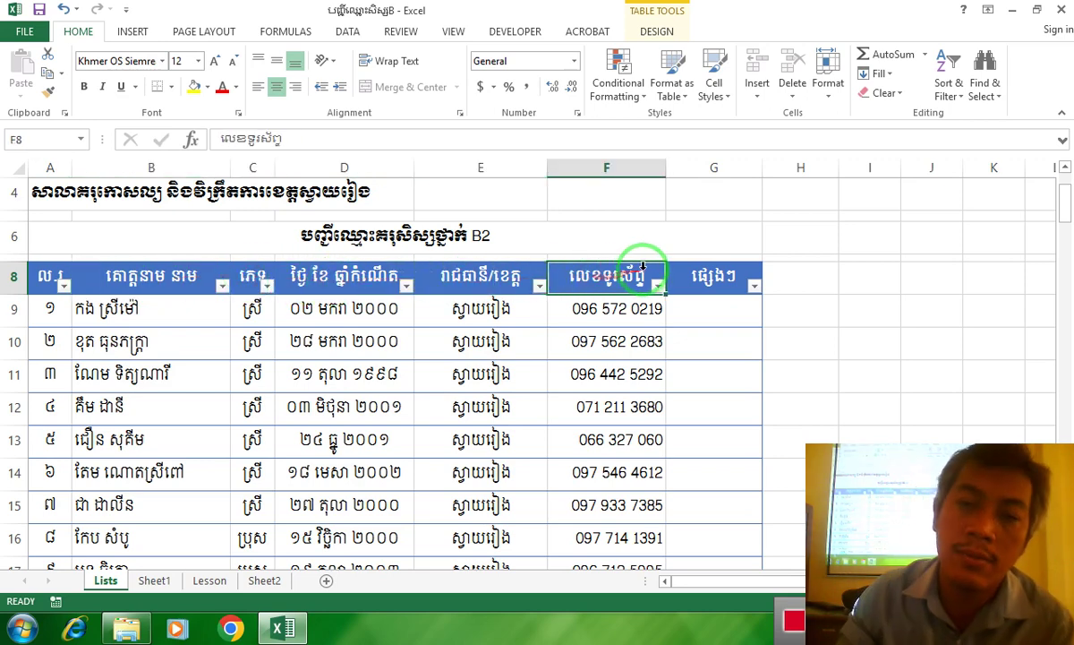
click(712, 281)
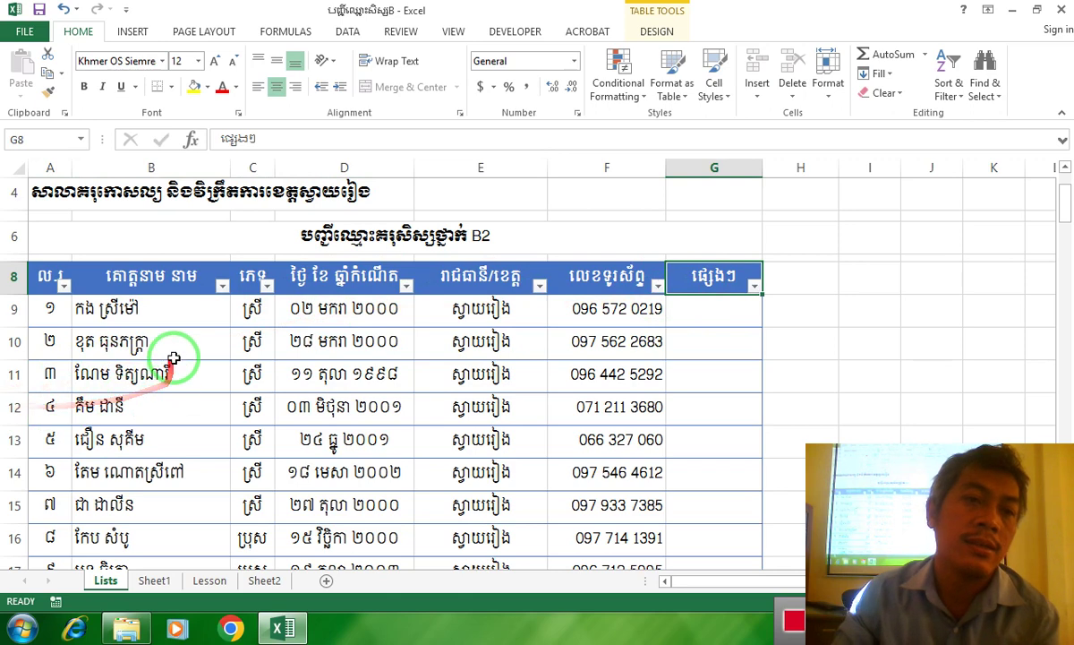
click(47, 278)
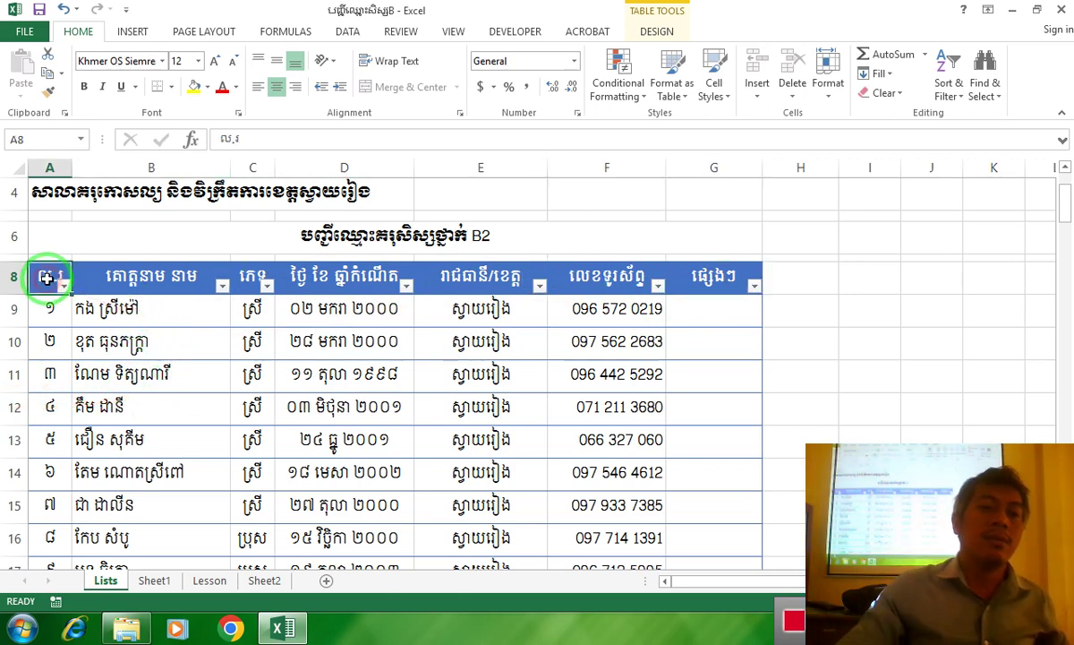
Scroll through the student rows and select cell A30 below the list
scroll(146, 404, down, 2)
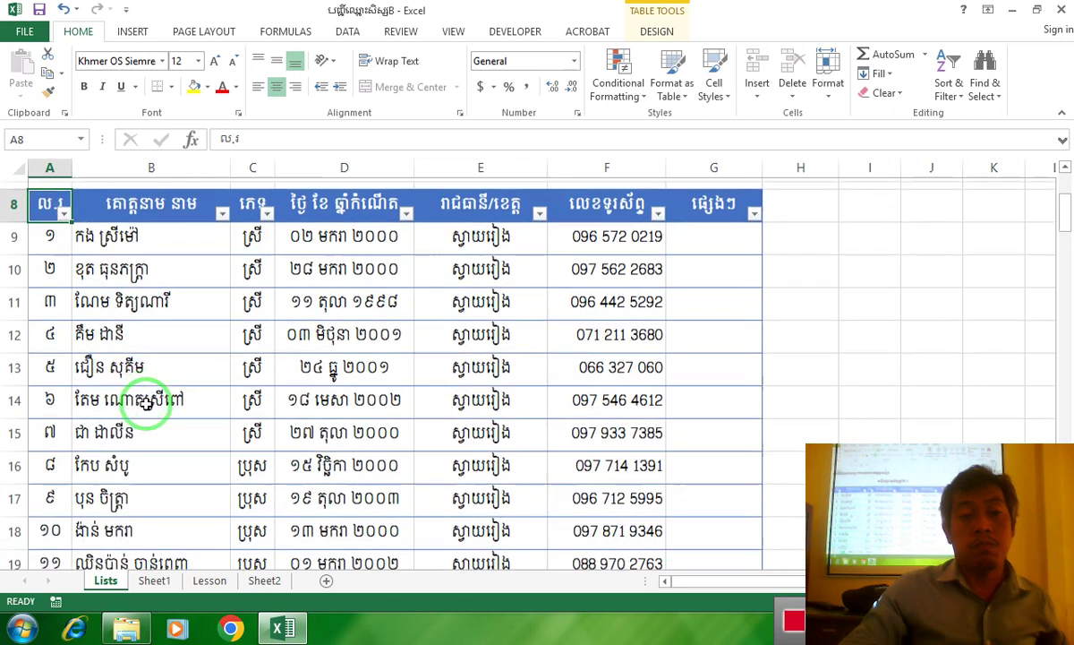
scroll(146, 402, down, 4)
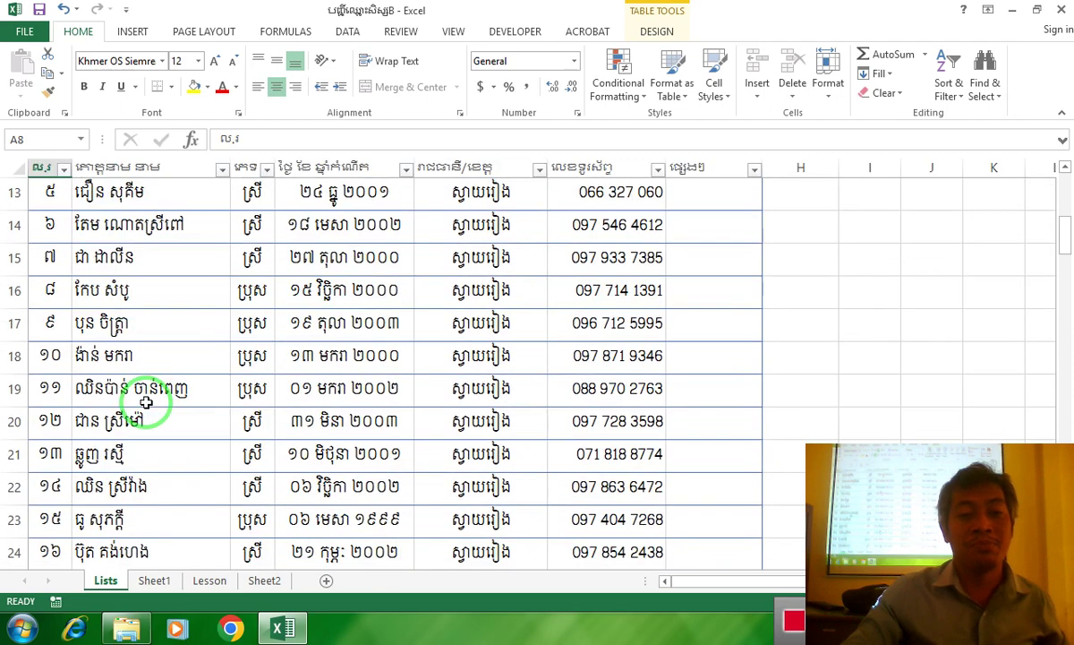
scroll(108, 412, up, 6)
drag(60, 411, 41, 509)
click(136, 324)
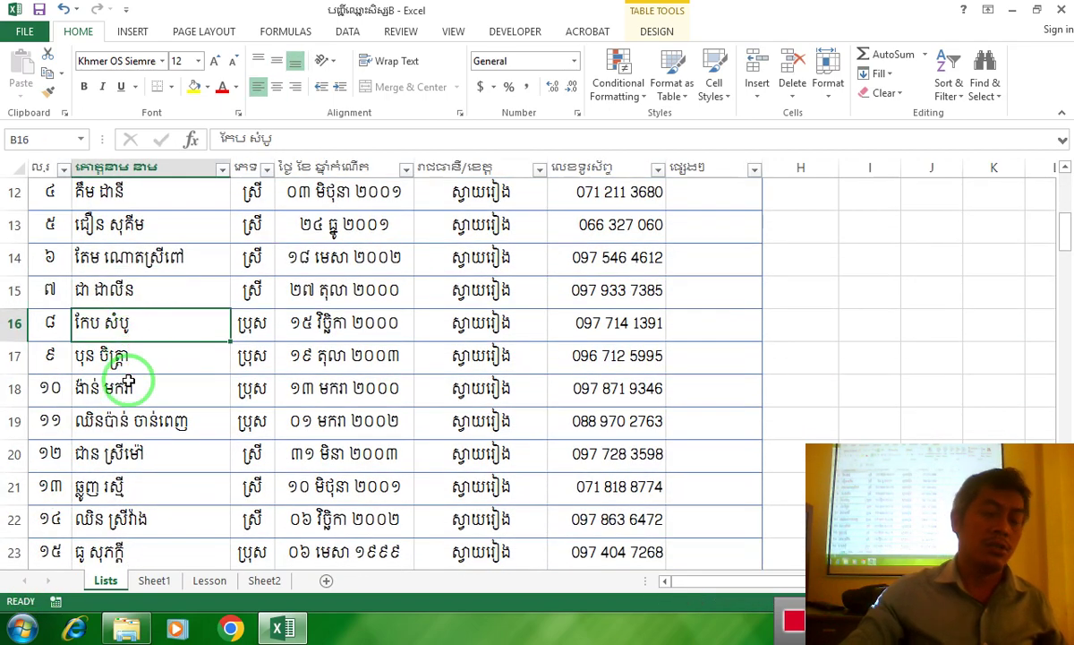
scroll(125, 383, down, 4)
click(54, 373)
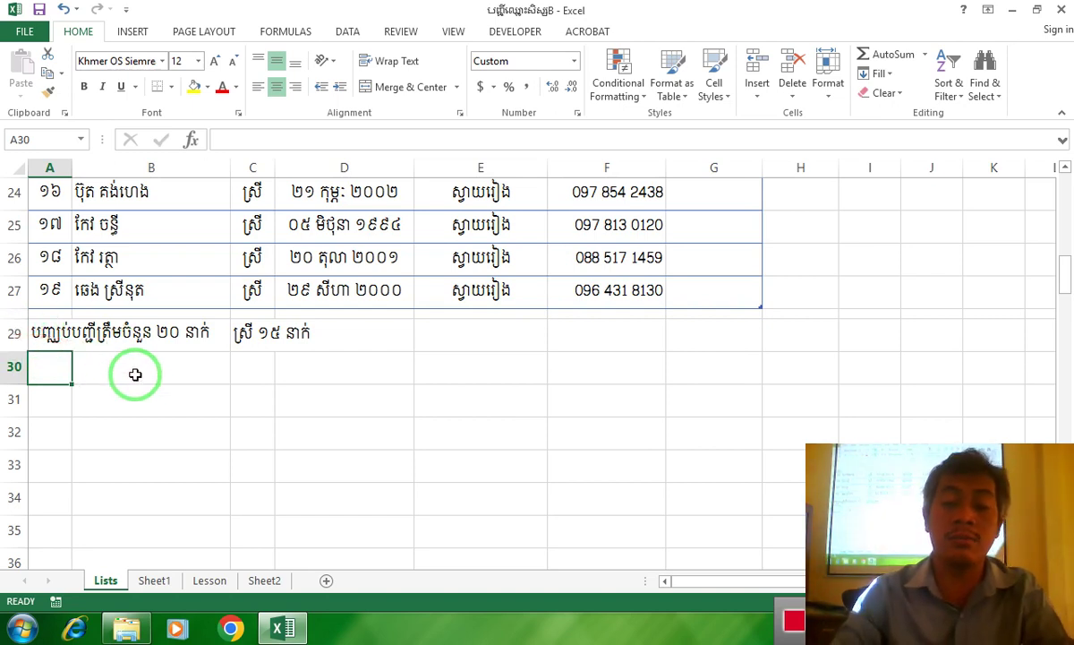
Type =Count into cell A30 and reselect the cell
text(=)
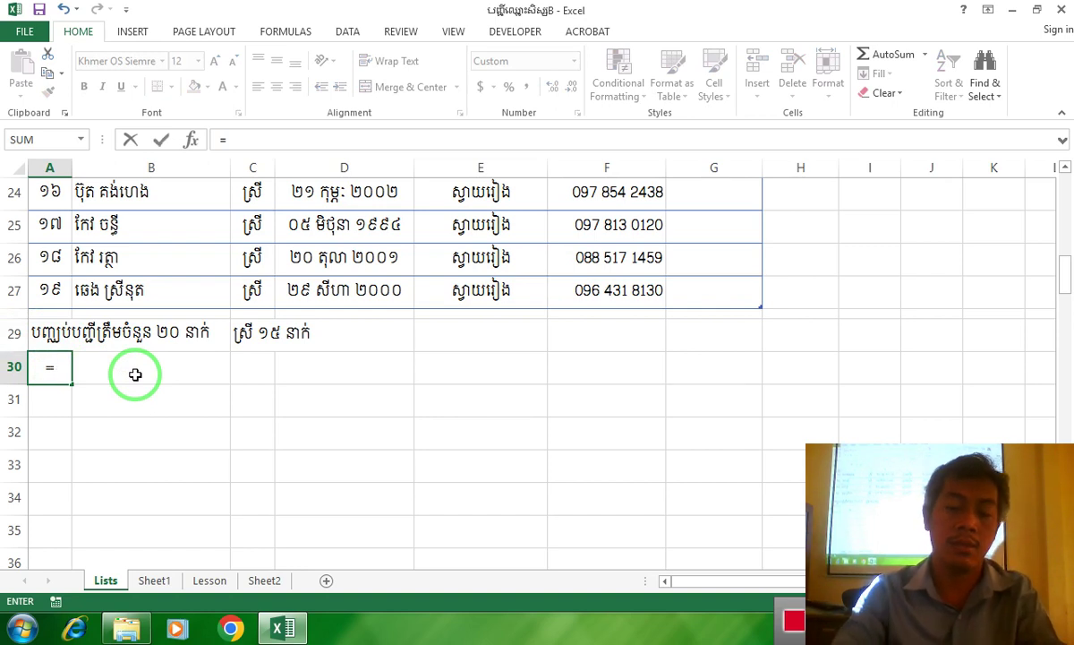
text(Count)
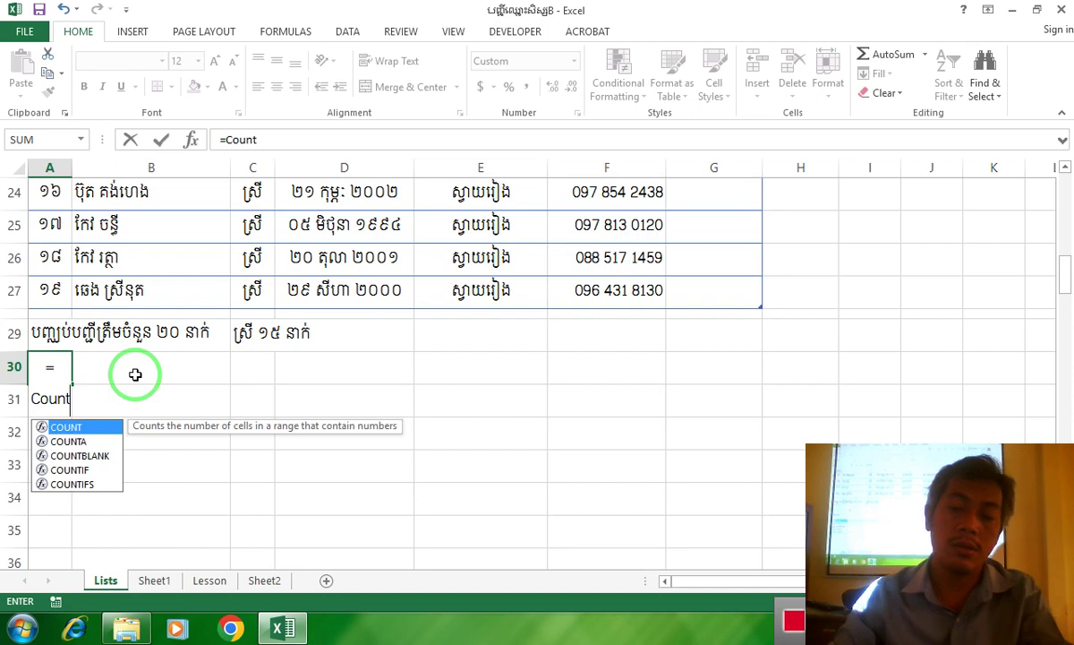
drag(71, 396, 134, 277)
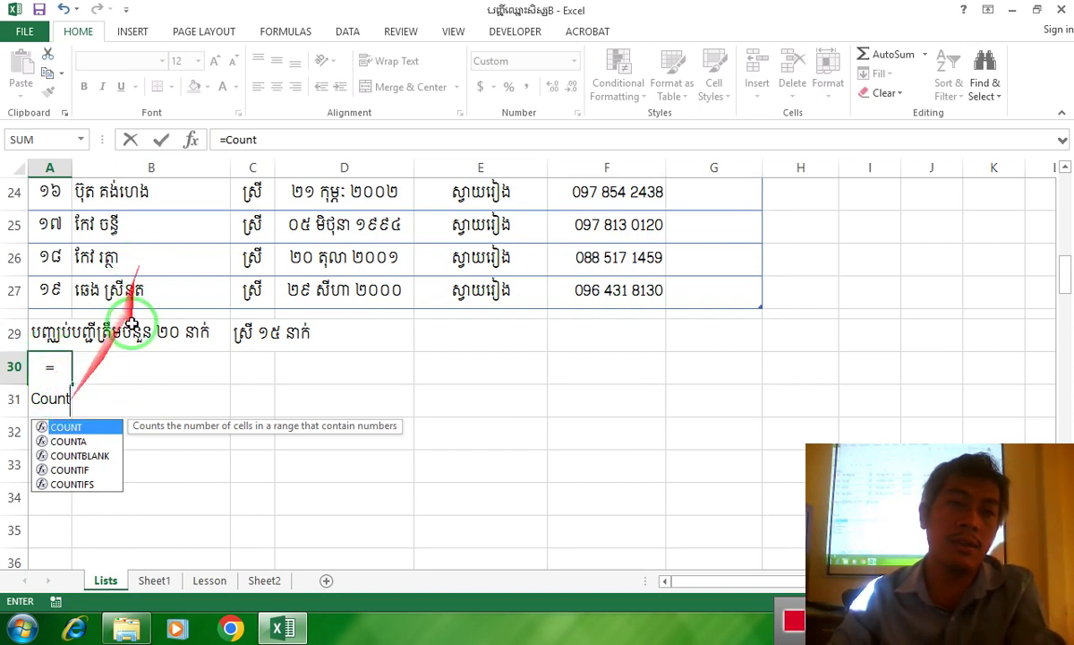
drag(89, 371, 17, 391)
click(61, 369)
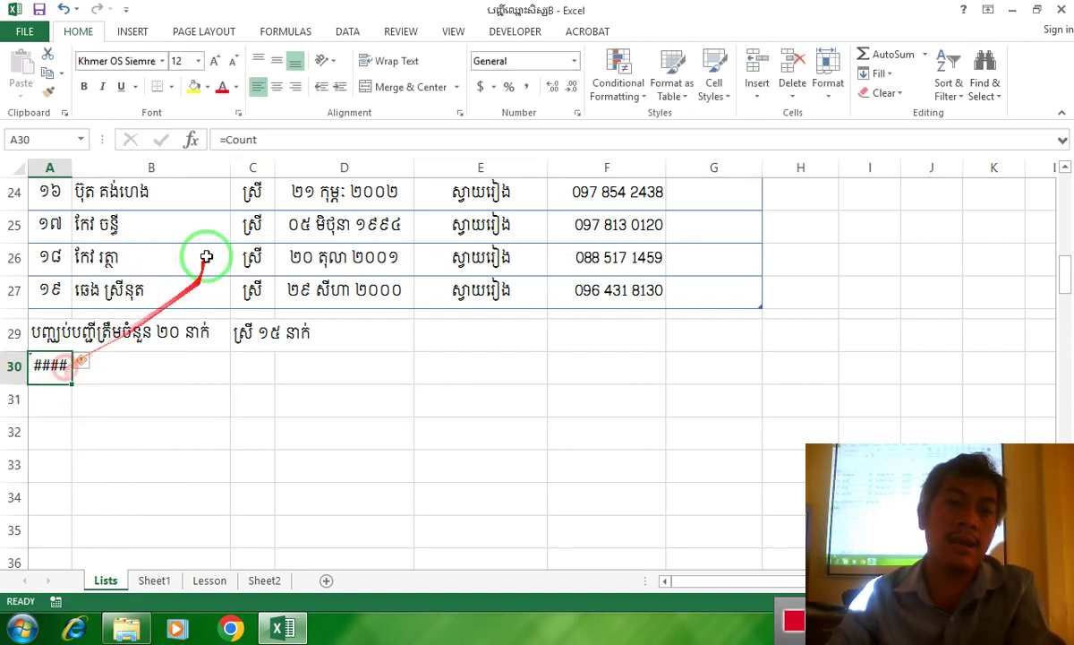
click(251, 86)
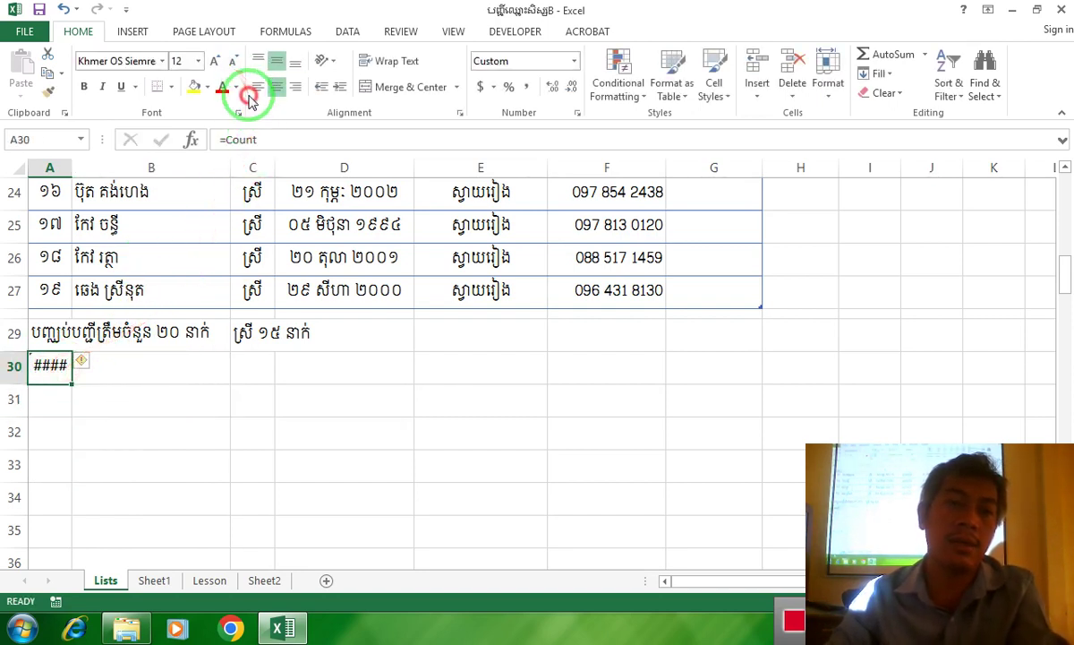
Reopen A30, extend the entry to =Count(, and scroll over the class table
double_click(57, 367)
click(89, 369)
text(()
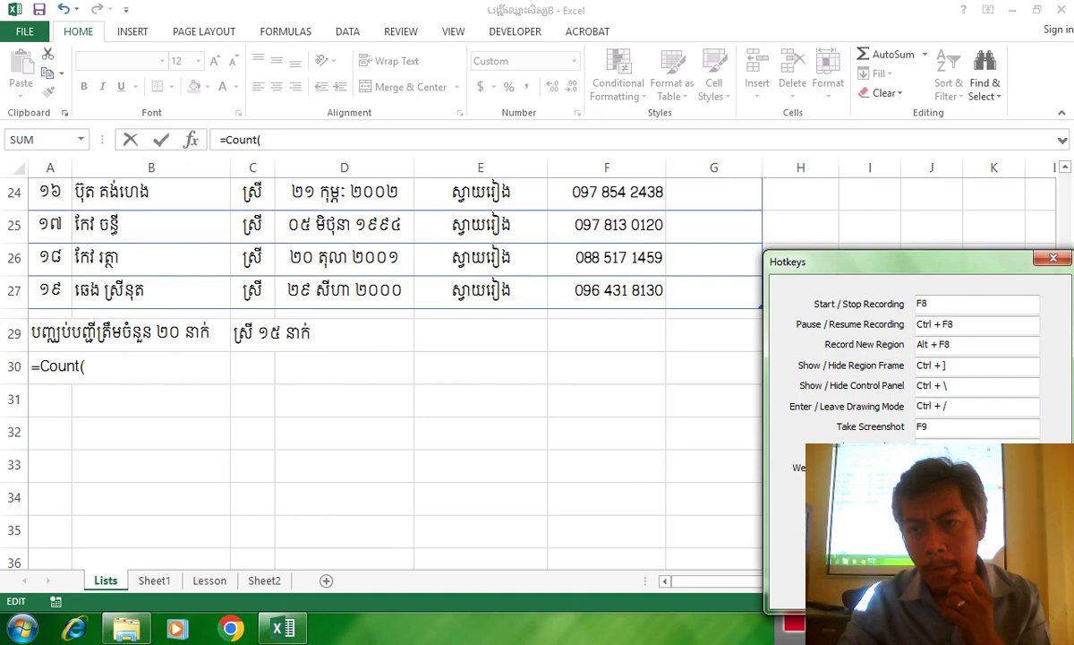
click(1049, 258)
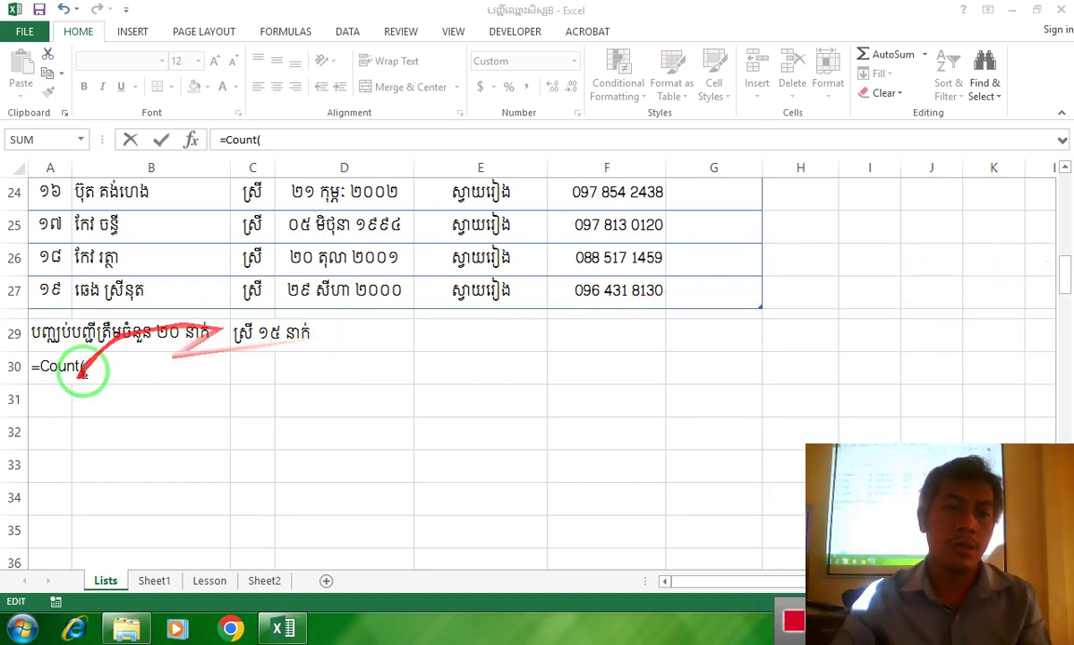
click(126, 366)
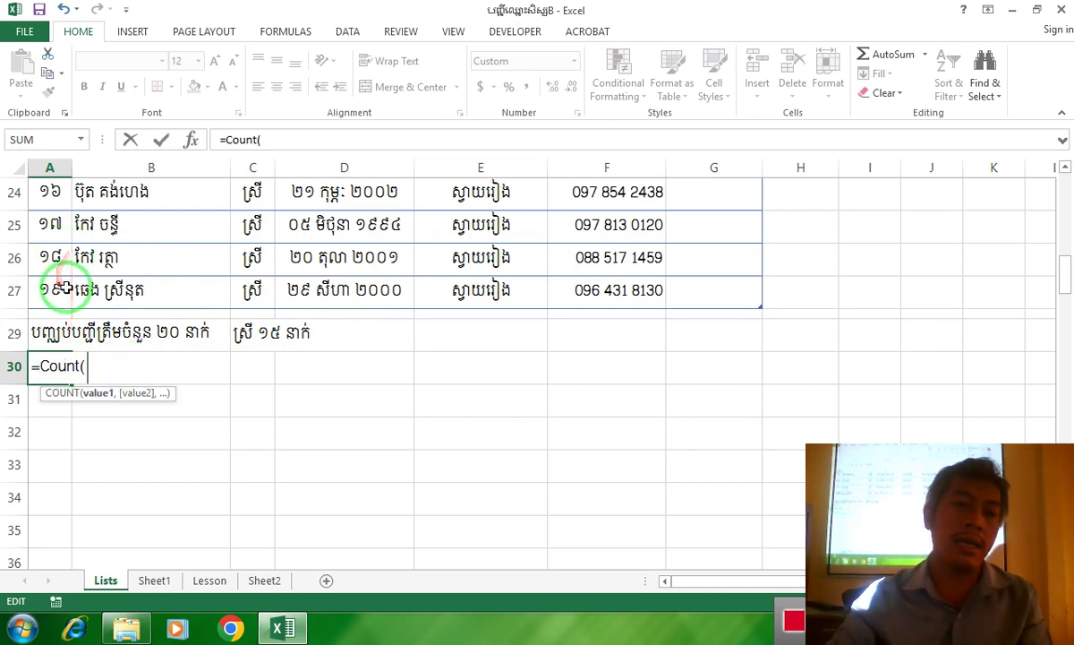
scroll(67, 291, up, 3)
scroll(67, 287, up, 4)
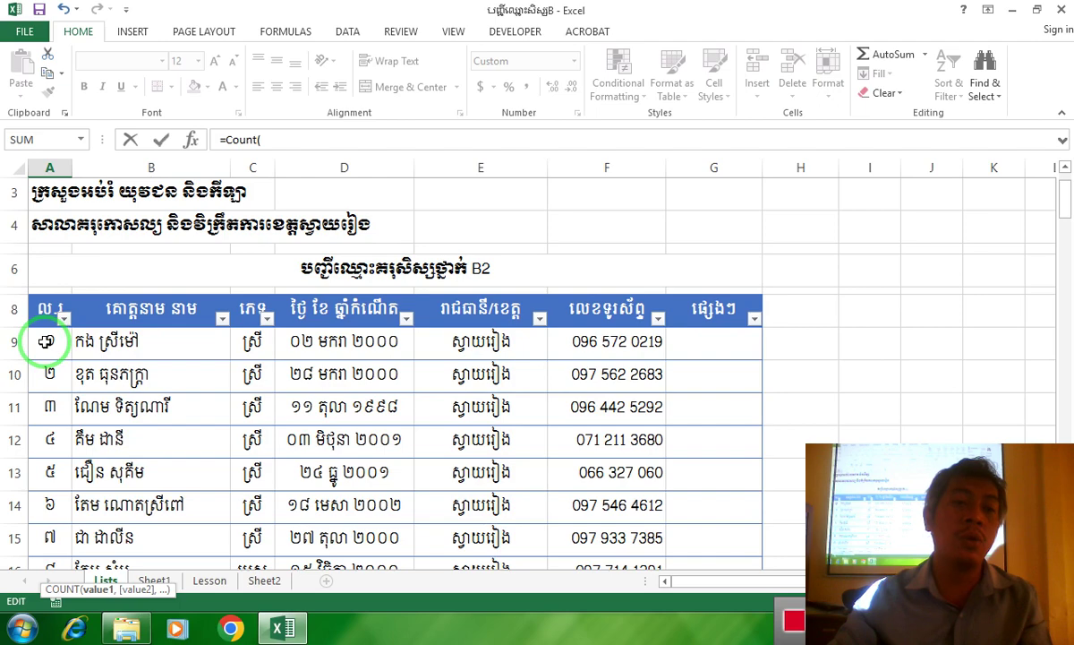
scroll(45, 341, down, 5)
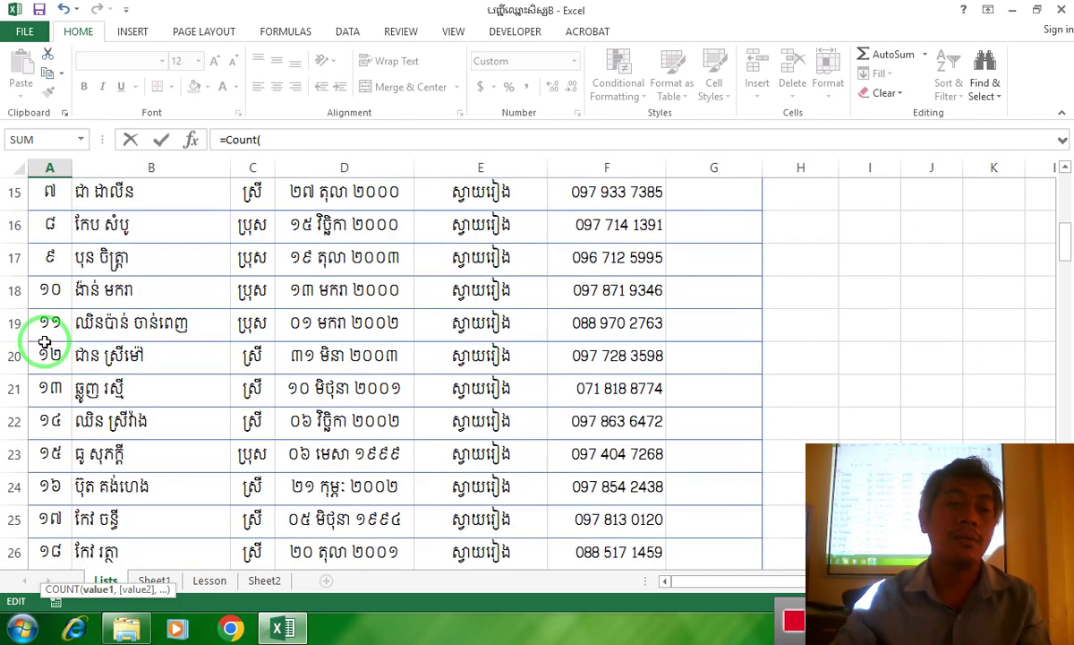
scroll(45, 341, down, 1)
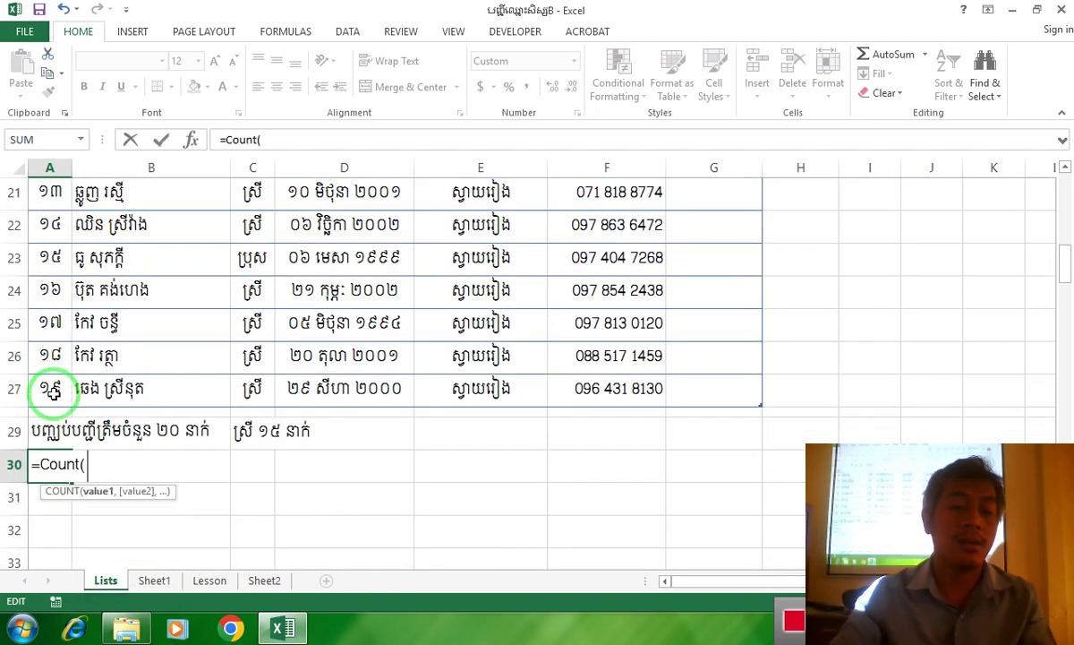
Complete A30's formula as =COUNT(A9:A27) and commit it, showing ១៩
text(A9:)
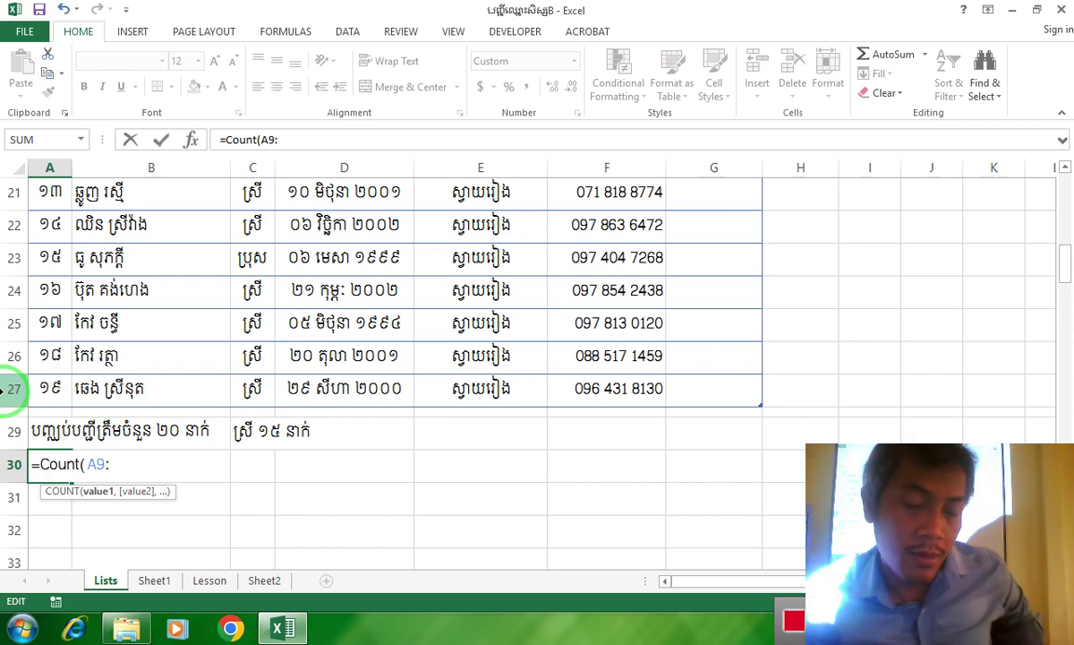
text(A27)
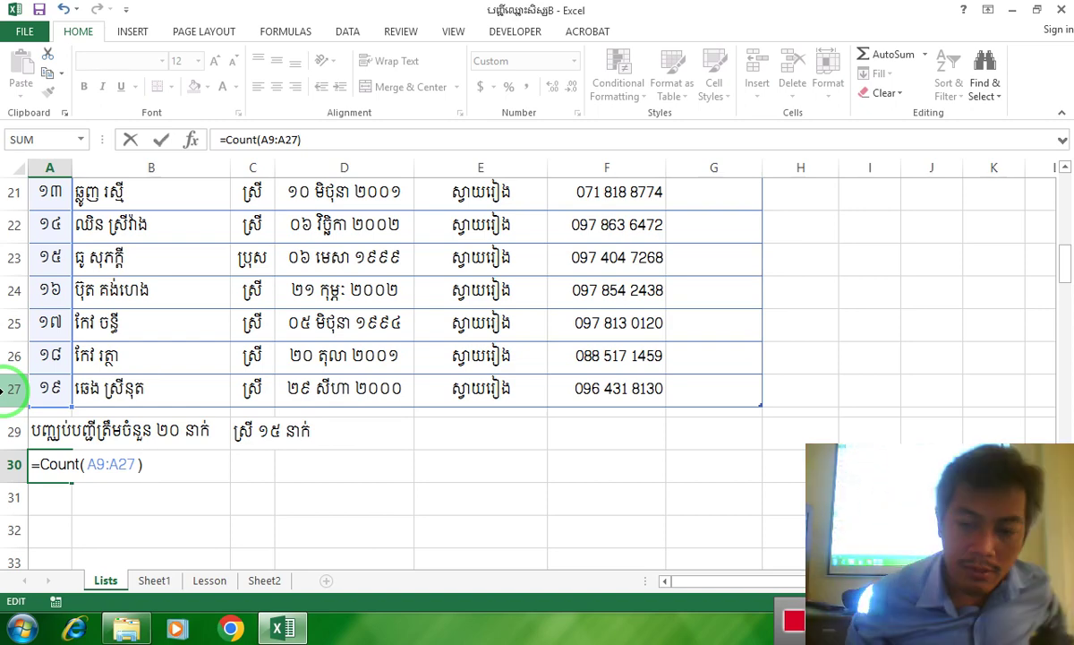
key(Return)
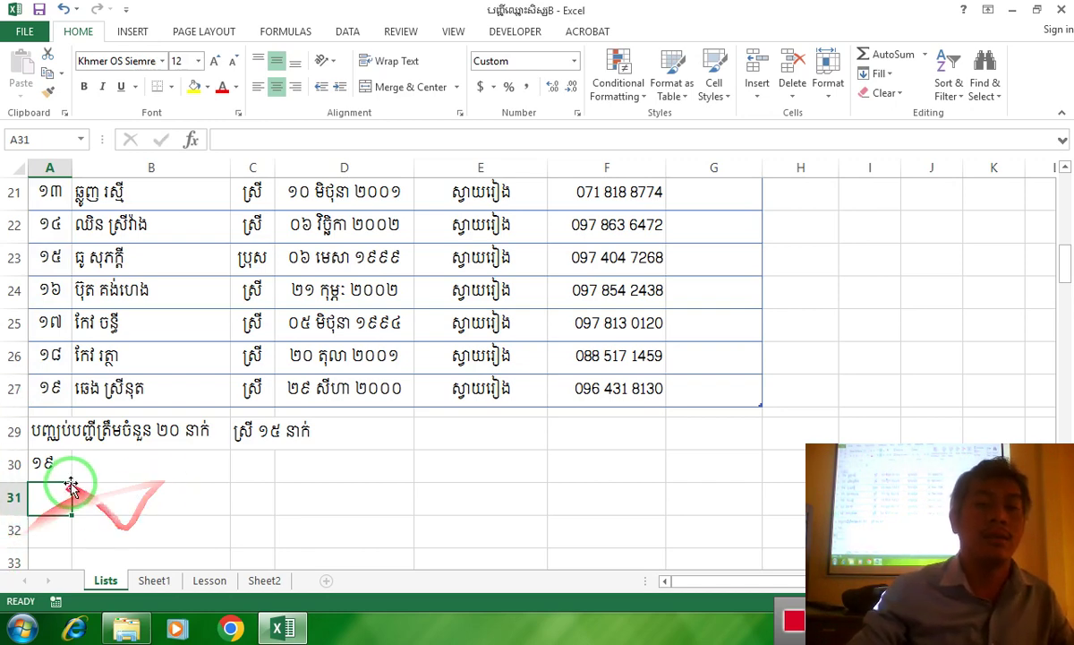
click(50, 462)
click(16, 286)
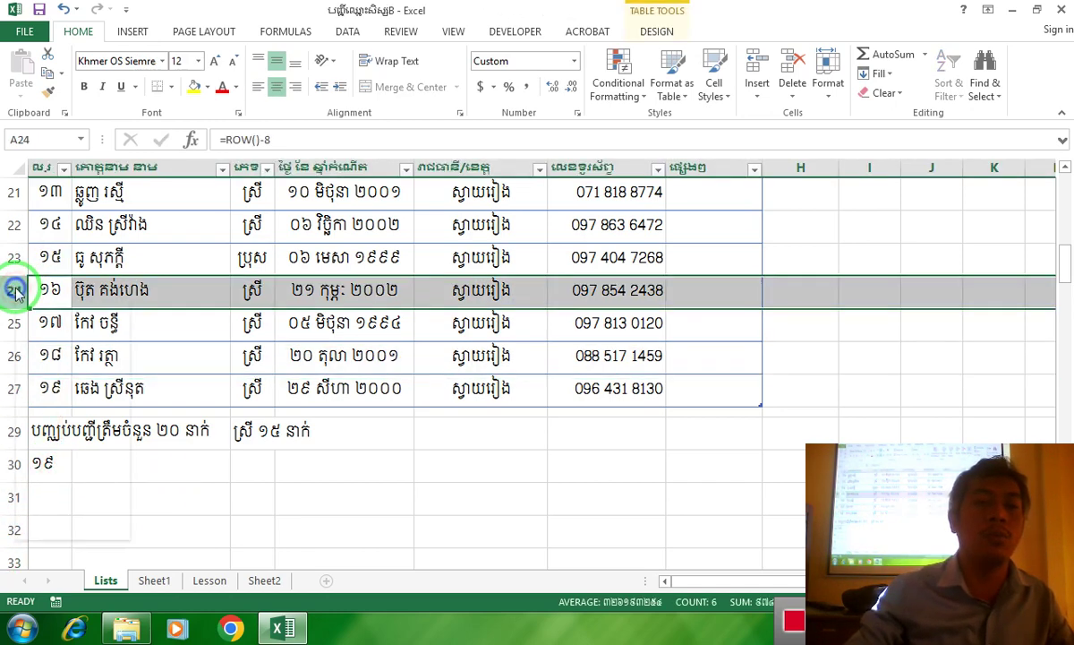
right_click(16, 289)
click(57, 426)
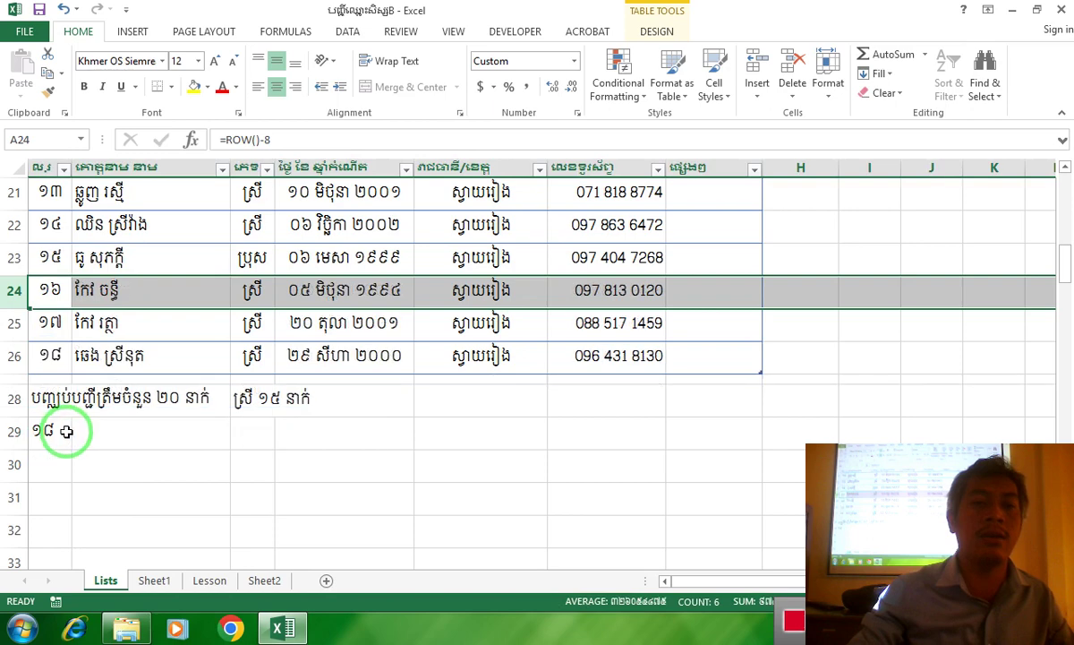
click(45, 432)
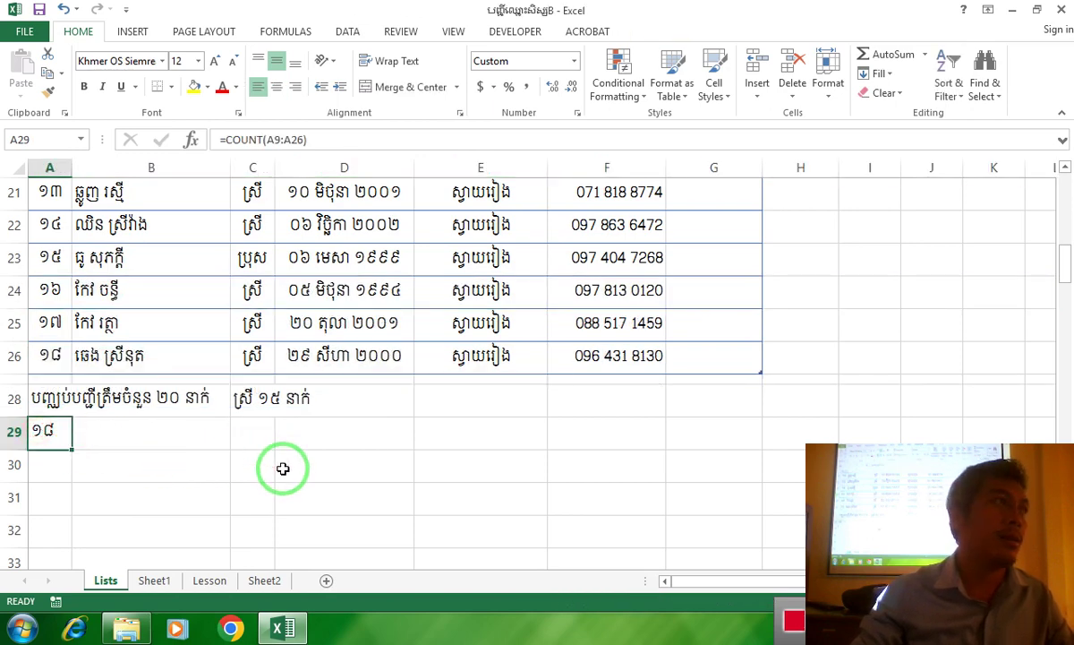
key(ctrl+z)
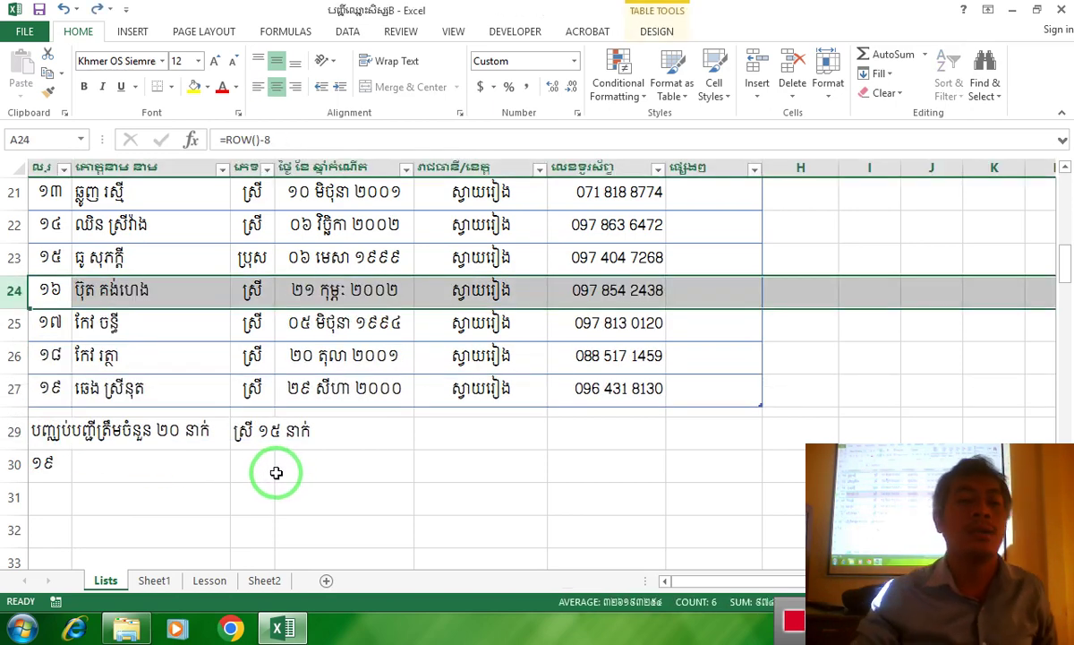
click(54, 463)
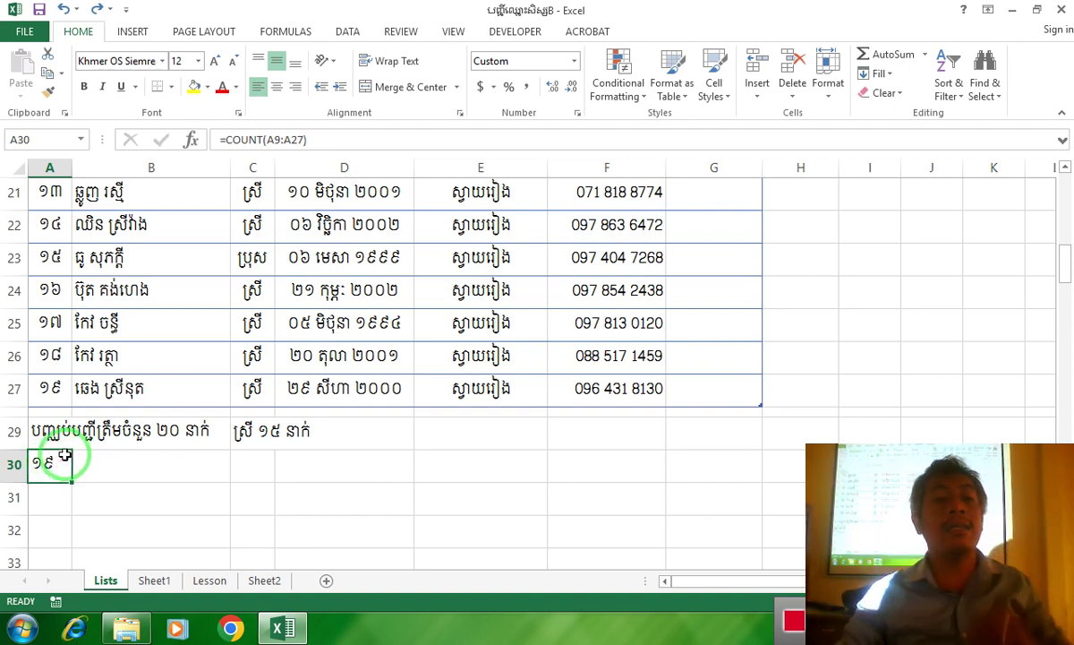
Fill the row 29 summary cells A29:B29 with yellow
drag(41, 433, 179, 435)
click(194, 87)
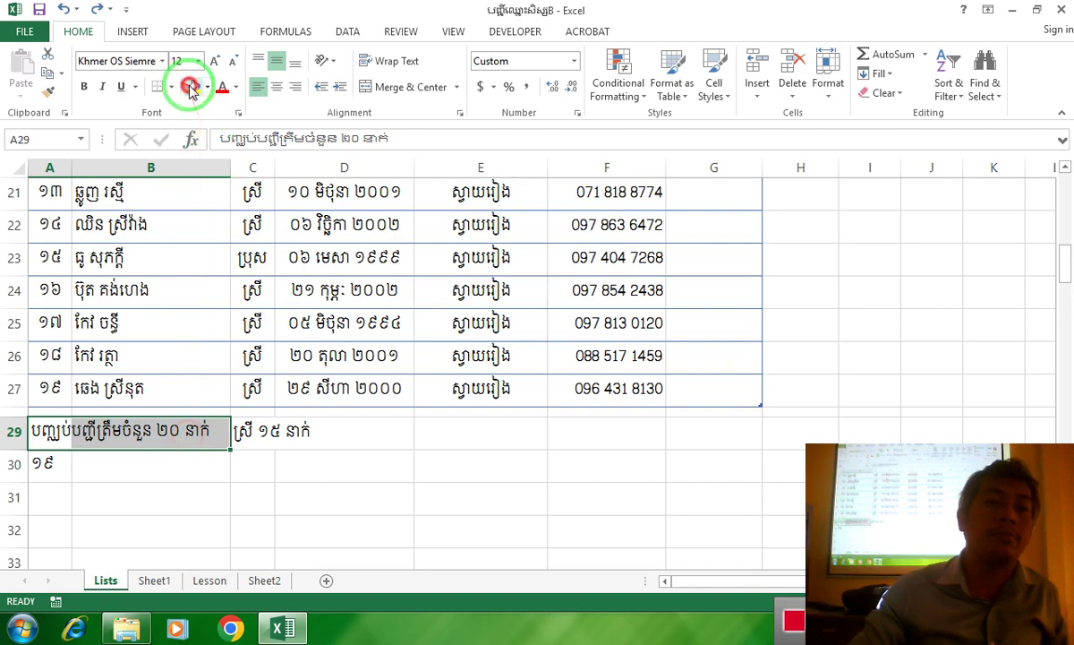
click(46, 464)
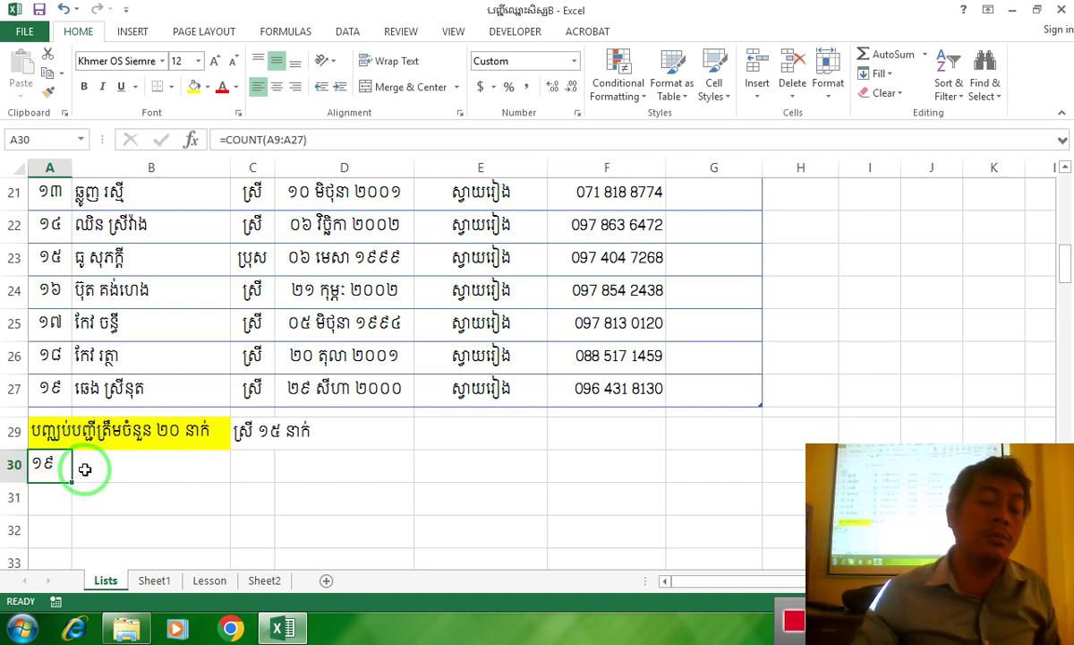
Check the cells around the count, ending back on A30's =COUNT(A9:A27)
click(98, 476)
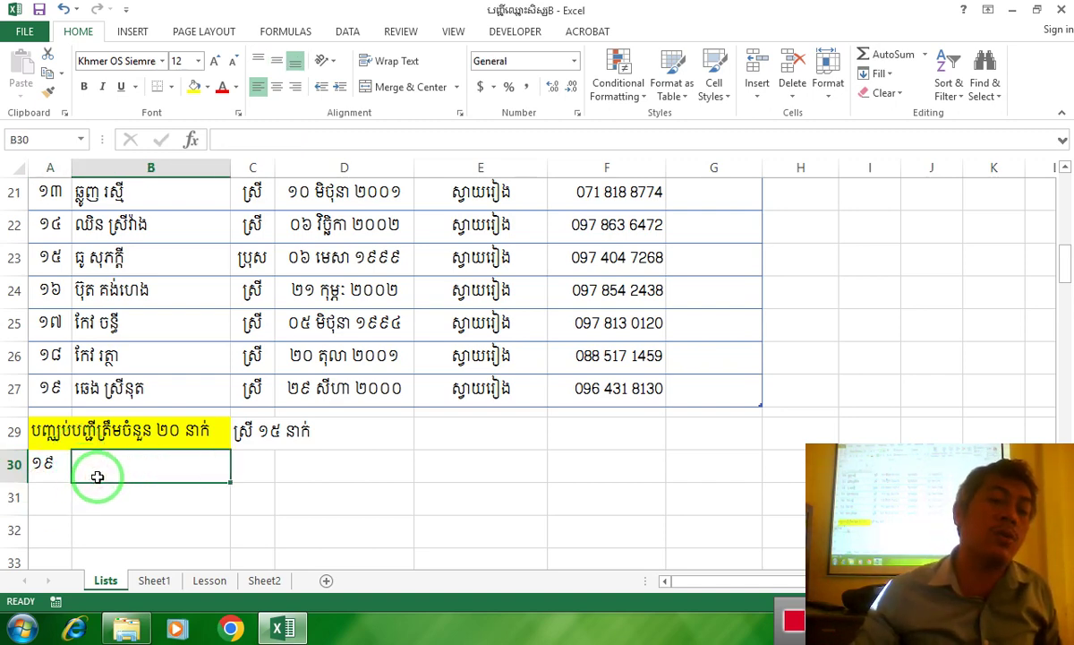
click(55, 469)
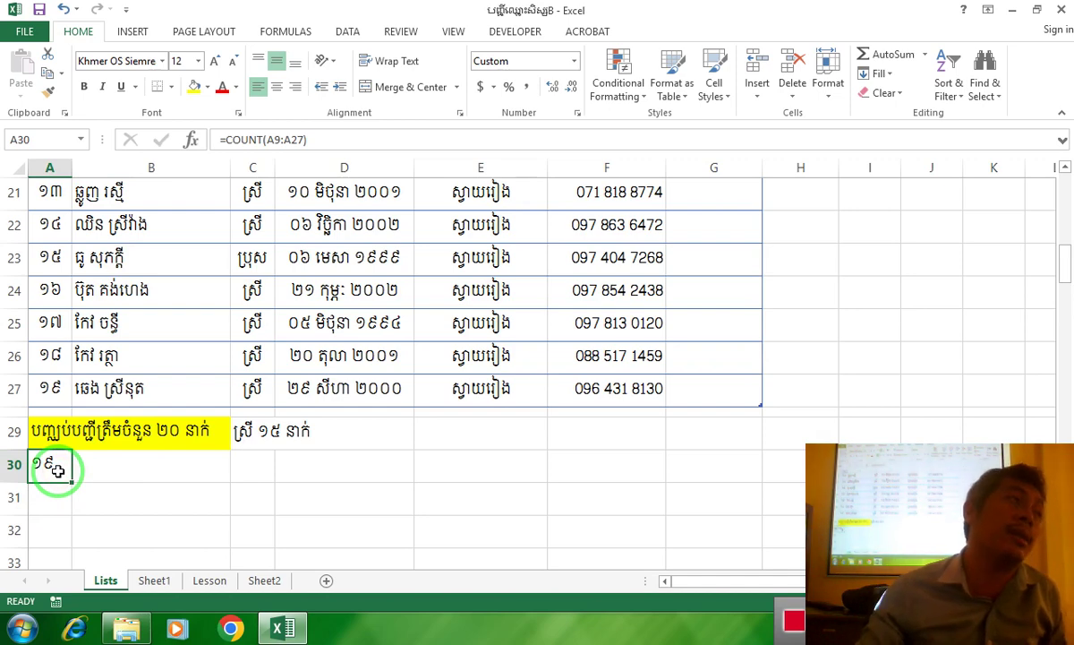
click(104, 491)
click(52, 470)
click(143, 470)
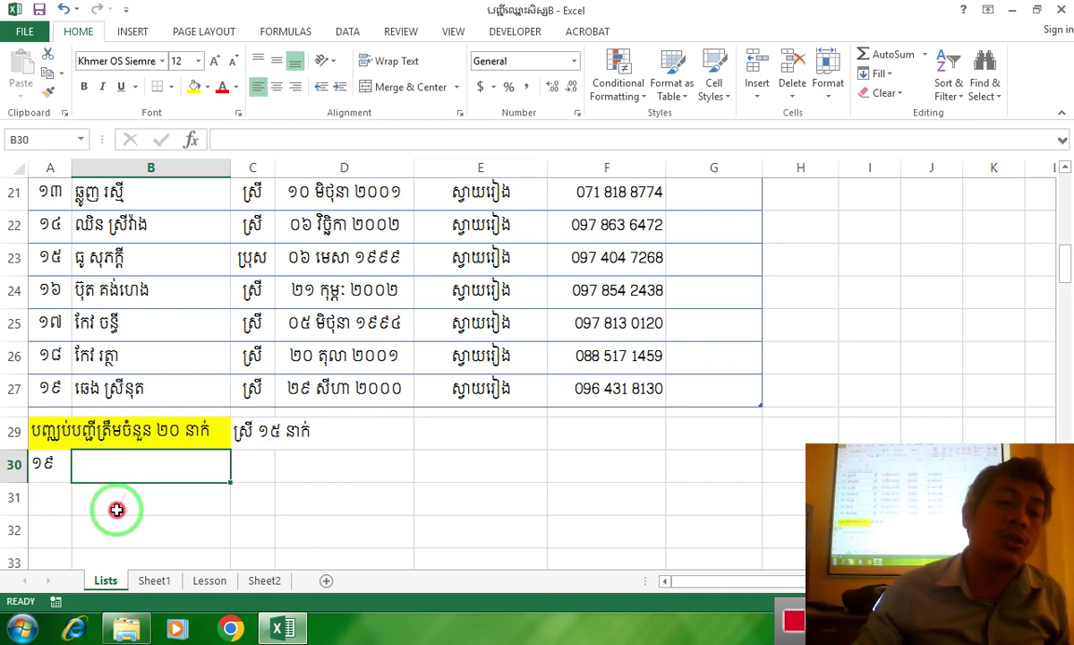
click(112, 503)
click(100, 467)
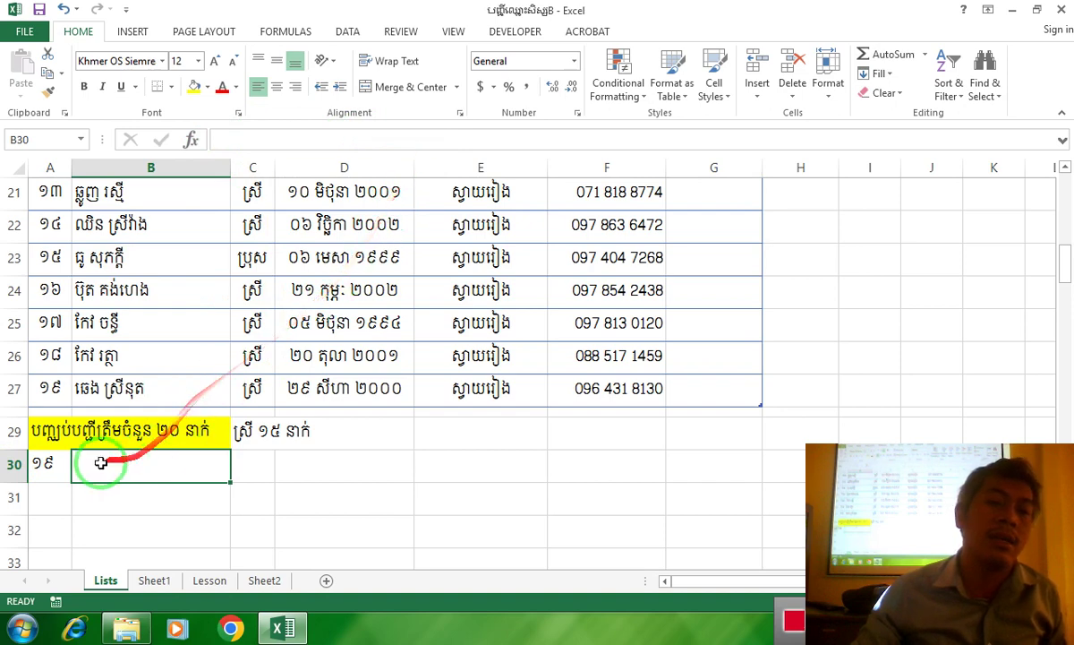
click(134, 488)
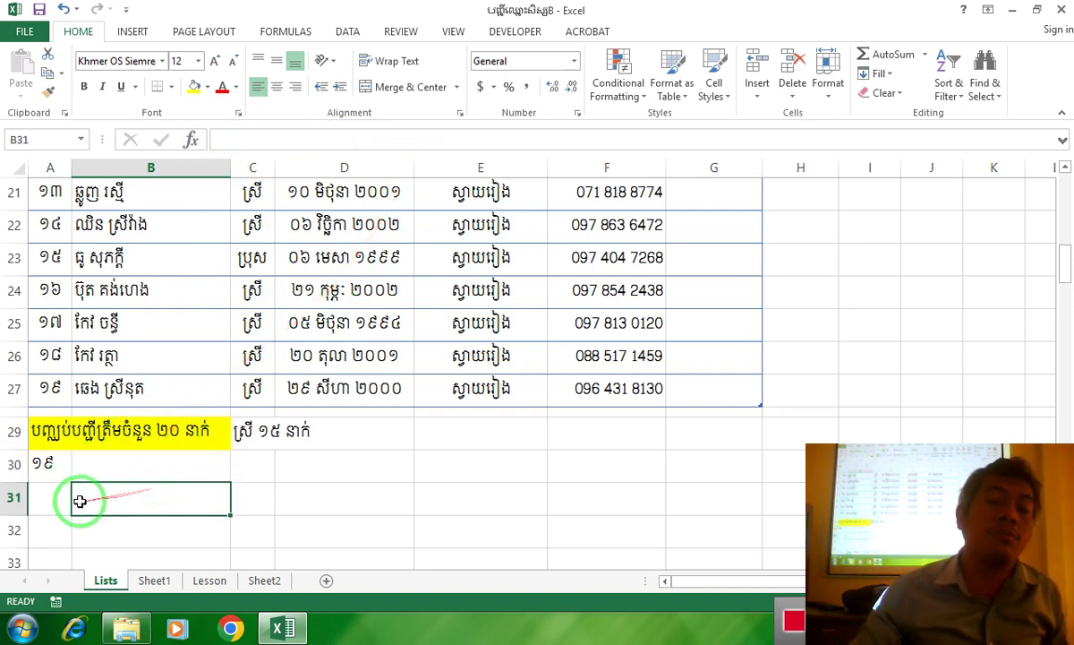
click(52, 501)
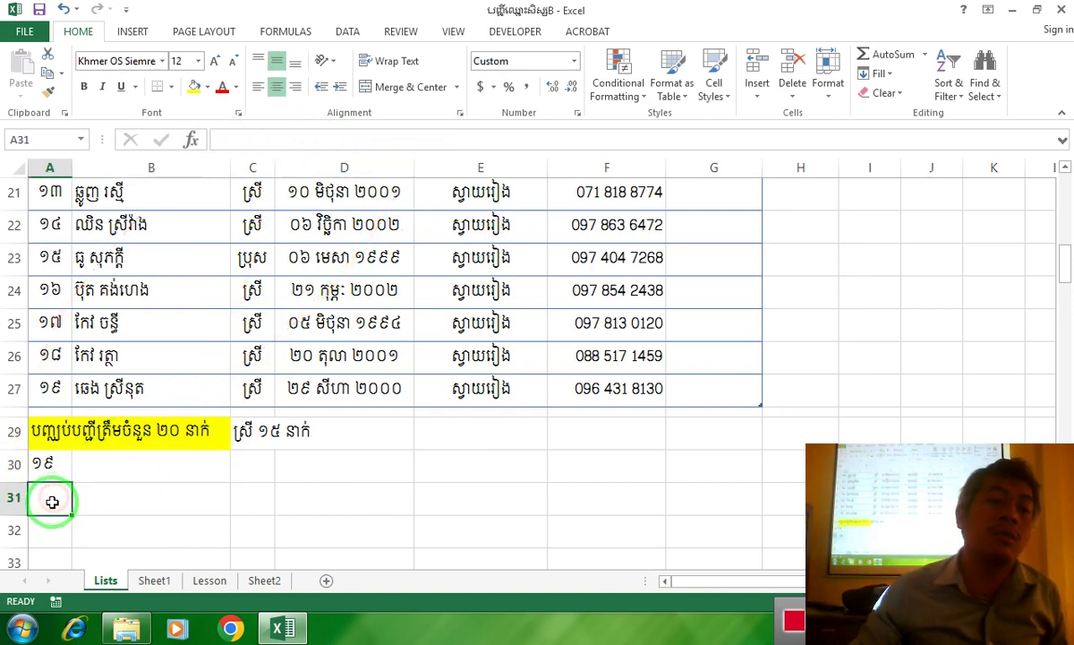
click(45, 468)
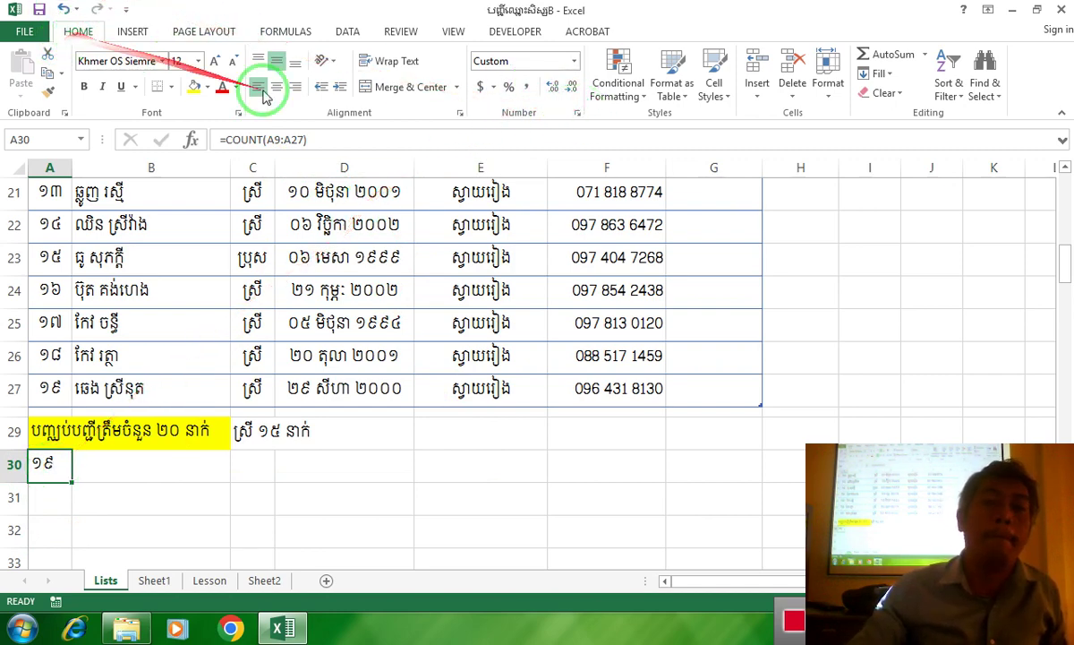
Replace A30's number format with a Custom code that embeds the count in Khmer text
click(577, 114)
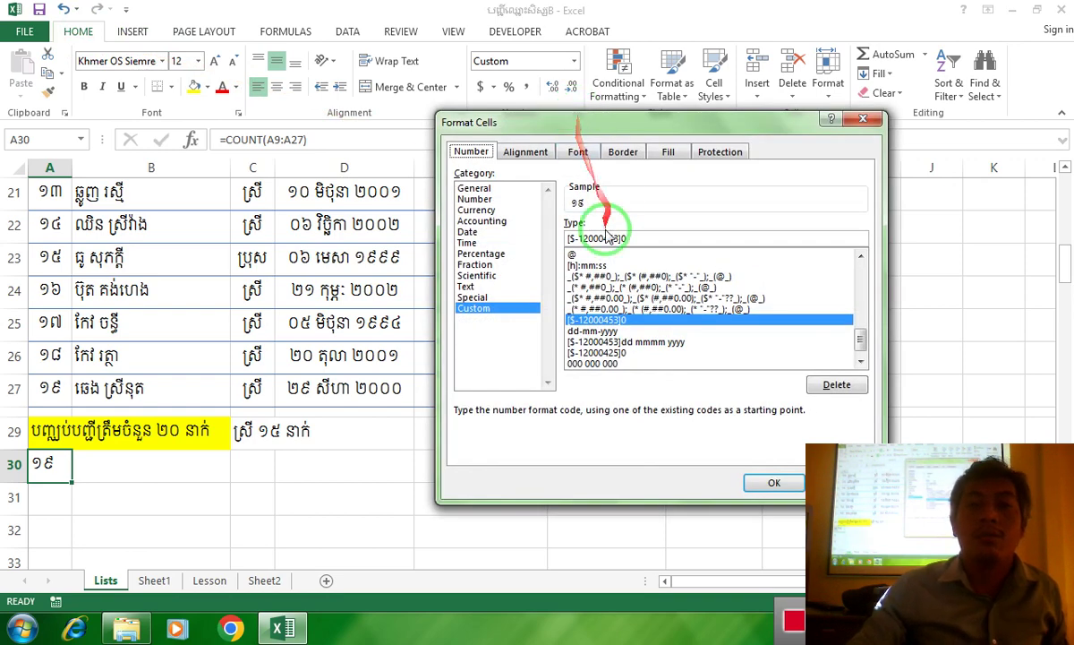
click(629, 240)
key(BackSpace)
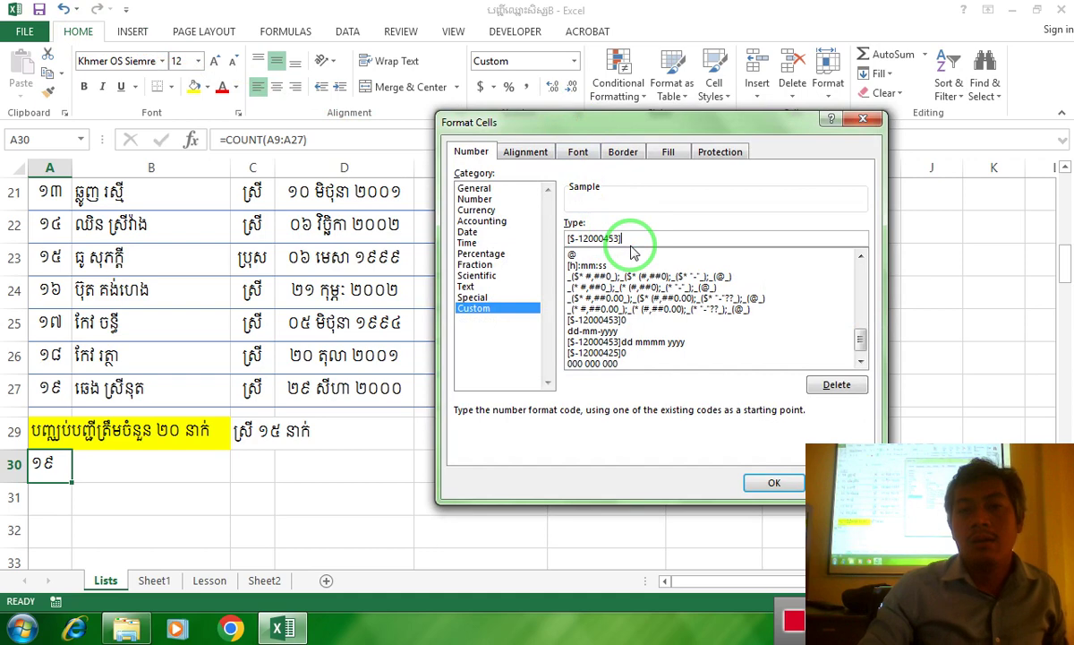
key(BackSpace)
key(BackSpace)
key(BackSpace)
key(BackSpace)
key(BackSpace)
key(BackSpace)
key(BackSpace)
key(BackSpace)
key(BackSpace)
key(BackSpace)
key(BackSpace)
key(BackSpace)
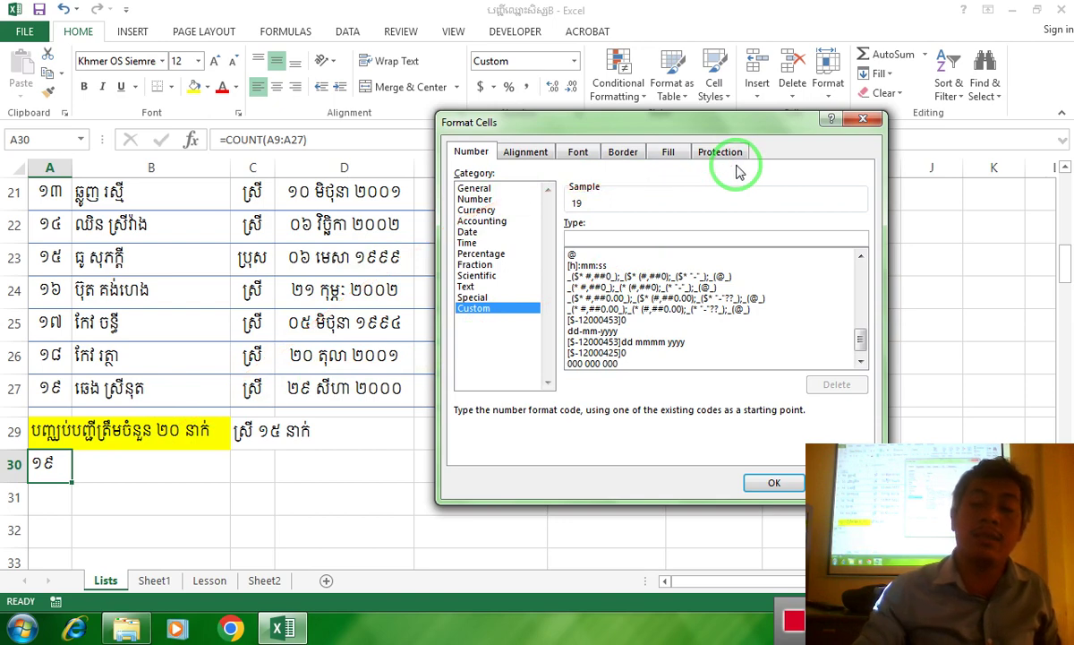
text([)
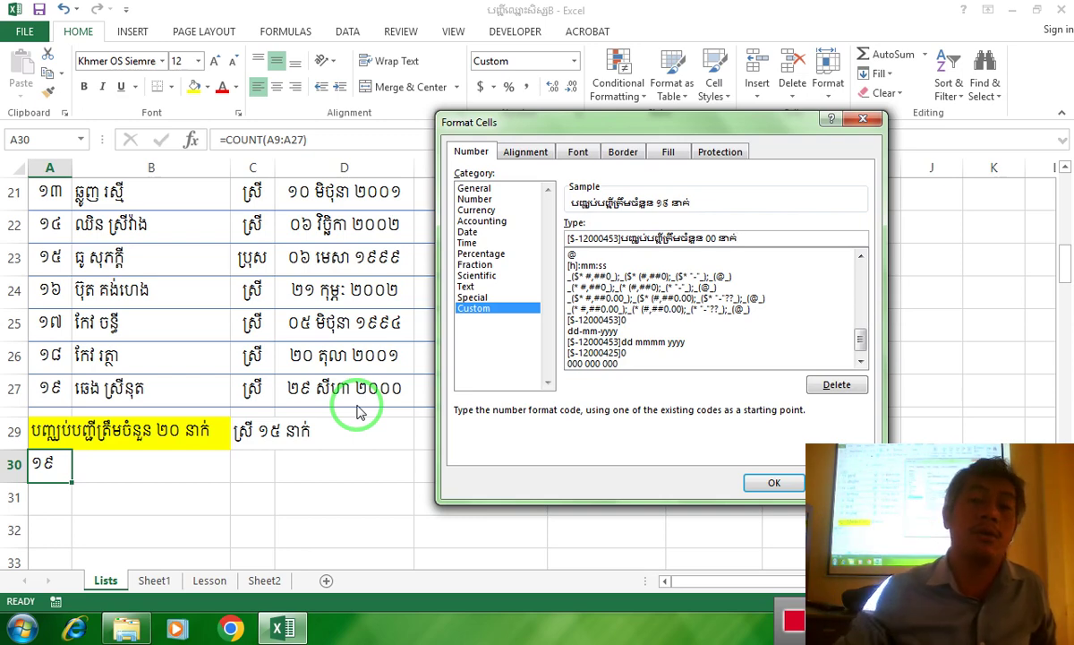
click(775, 482)
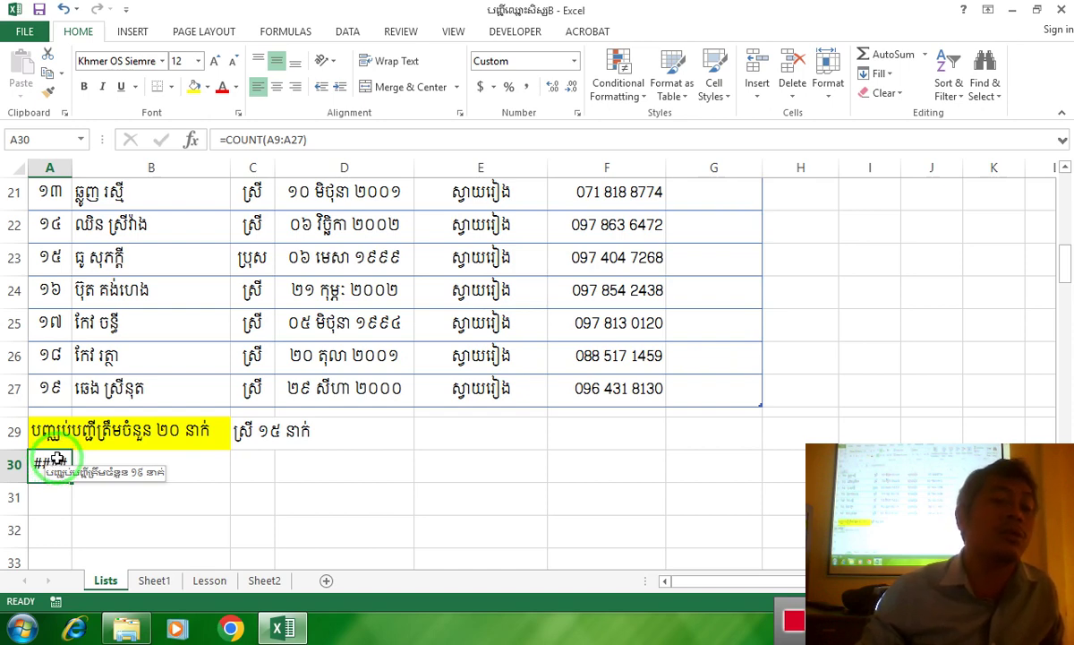
Merge and centre A30:B30 so 'បញ្ឈប់បញ្ជីត្រឹមចំនួន ១៩ នាក់' displays instead of ####
drag(57, 461, 145, 465)
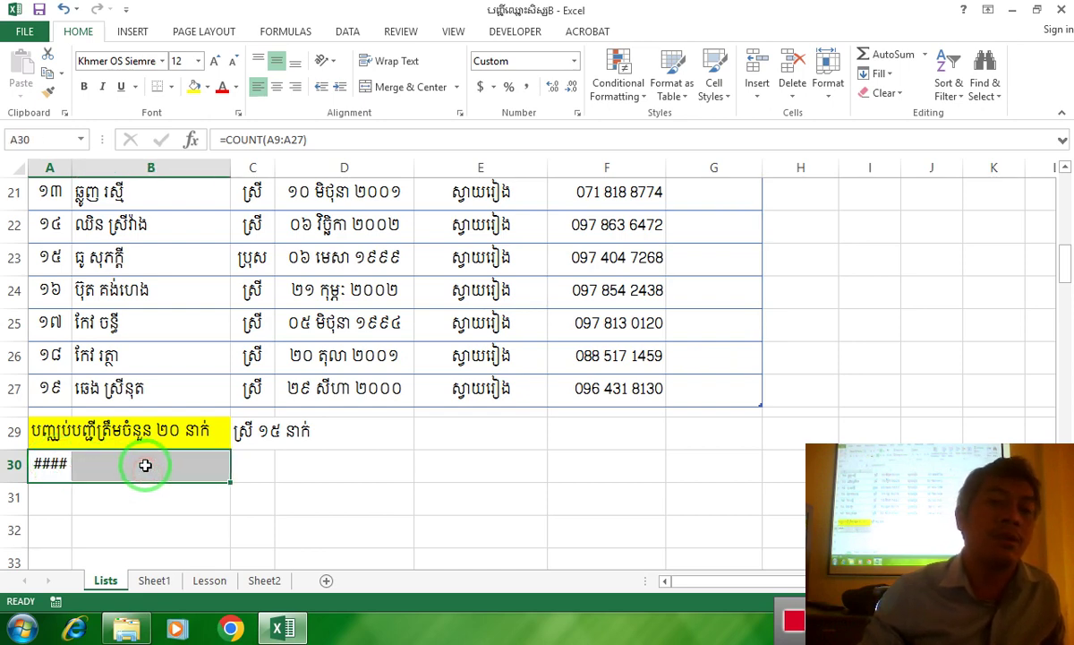
drag(33, 466, 191, 463)
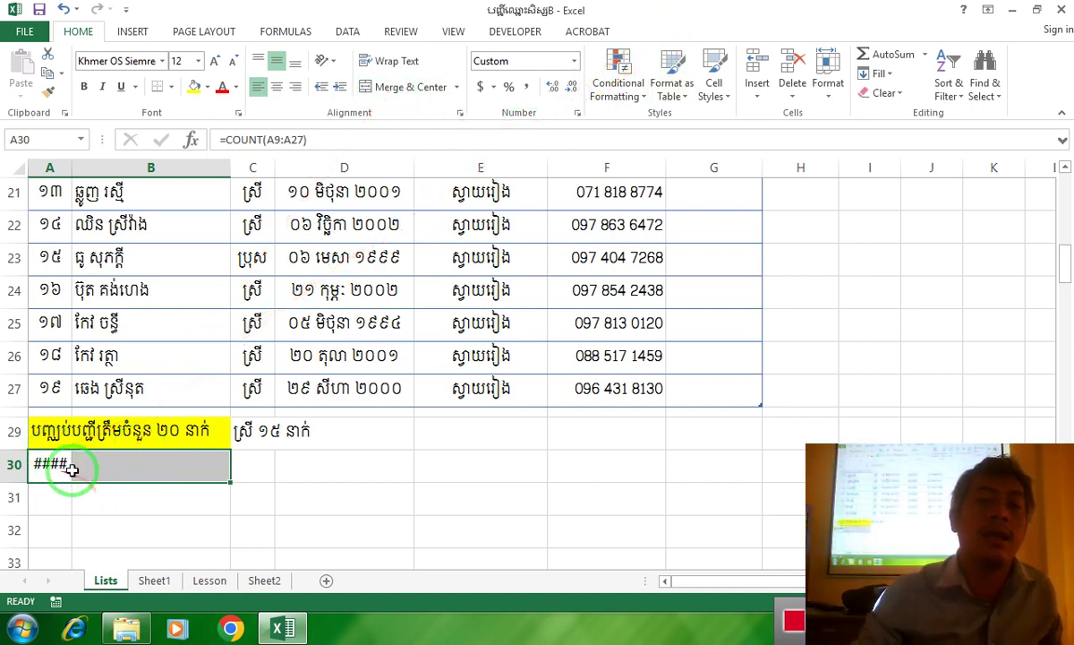
click(363, 87)
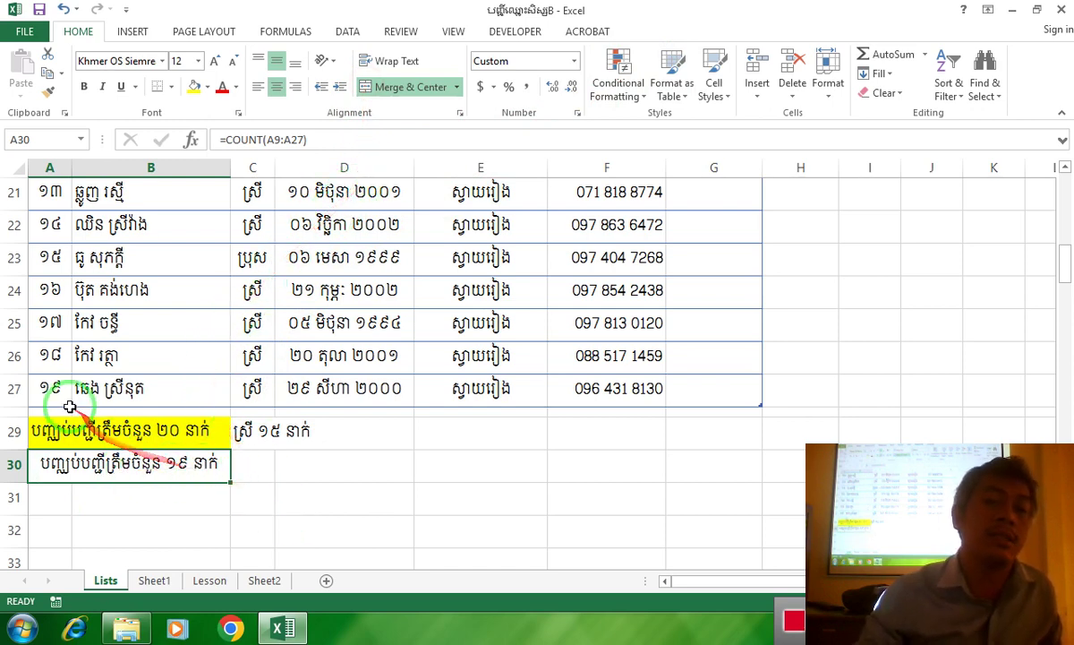
click(14, 322)
right_click(14, 324)
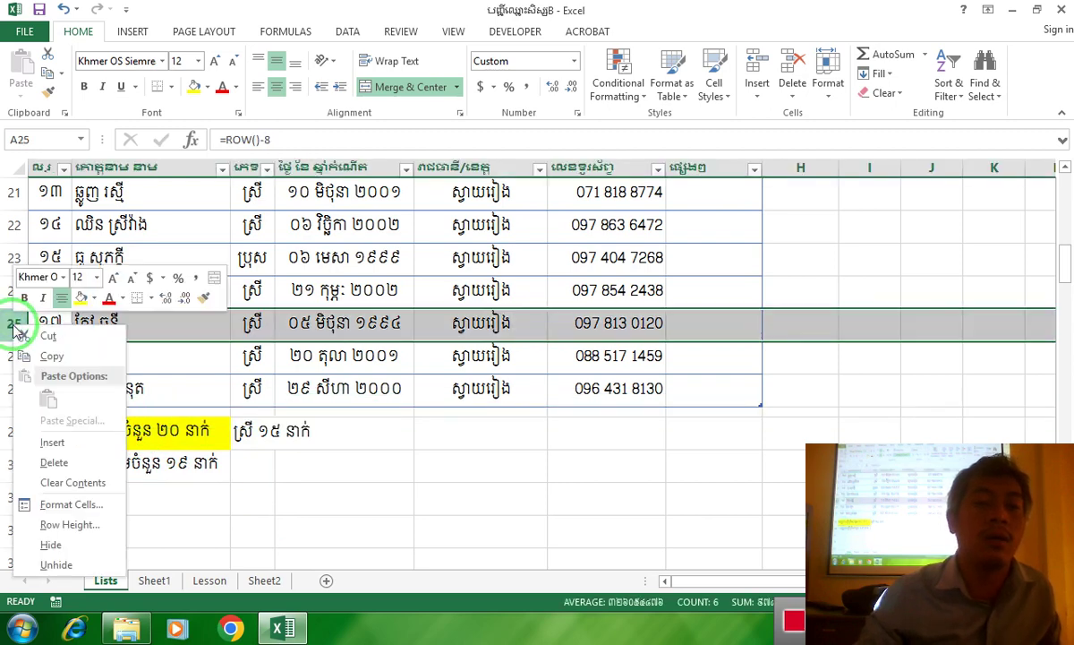
click(52, 442)
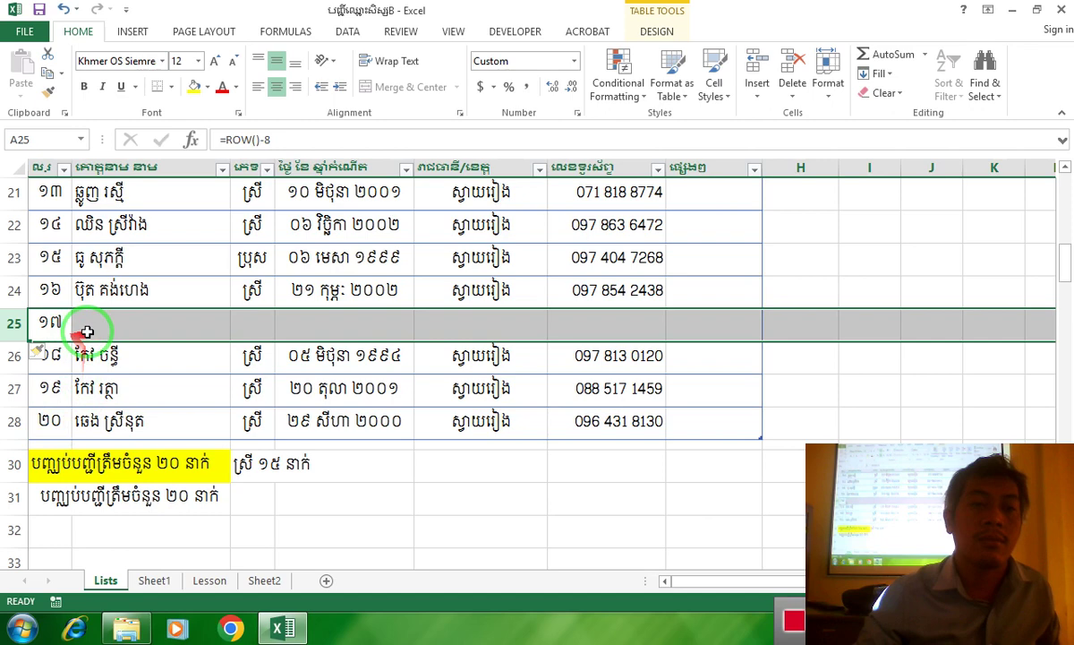
click(113, 324)
click(49, 421)
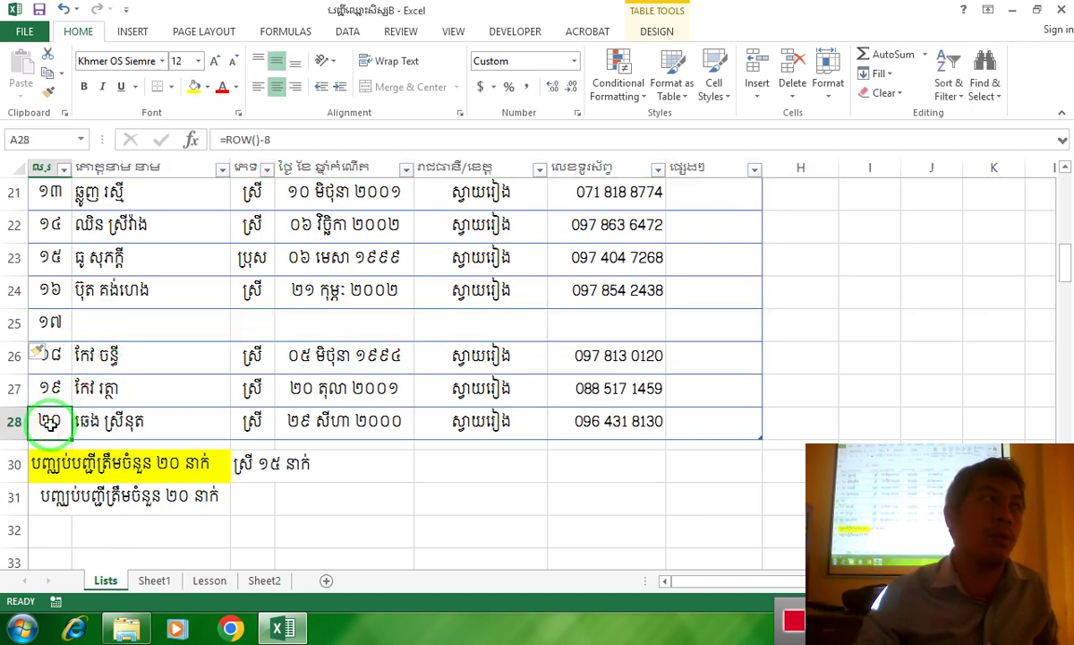
click(224, 506)
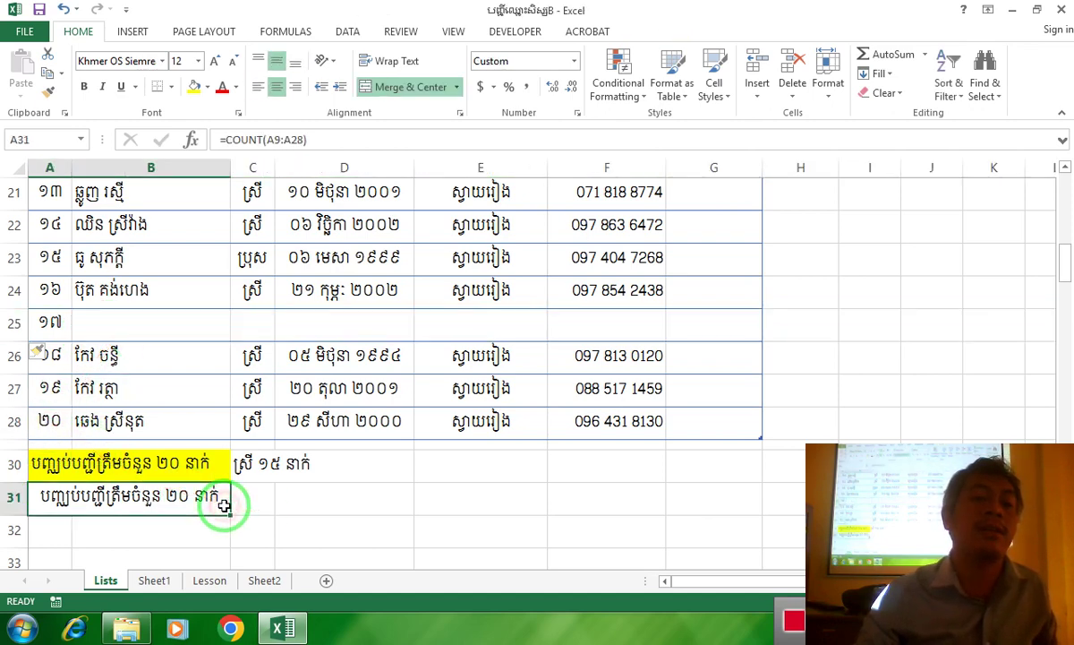
click(204, 327)
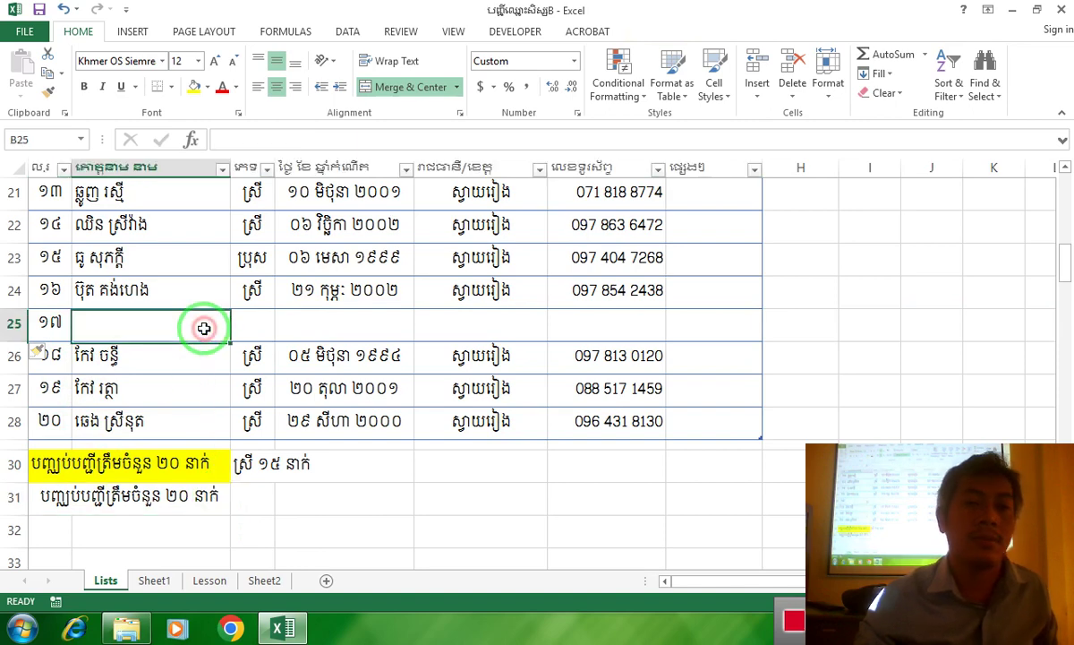
click(11, 323)
right_click(13, 331)
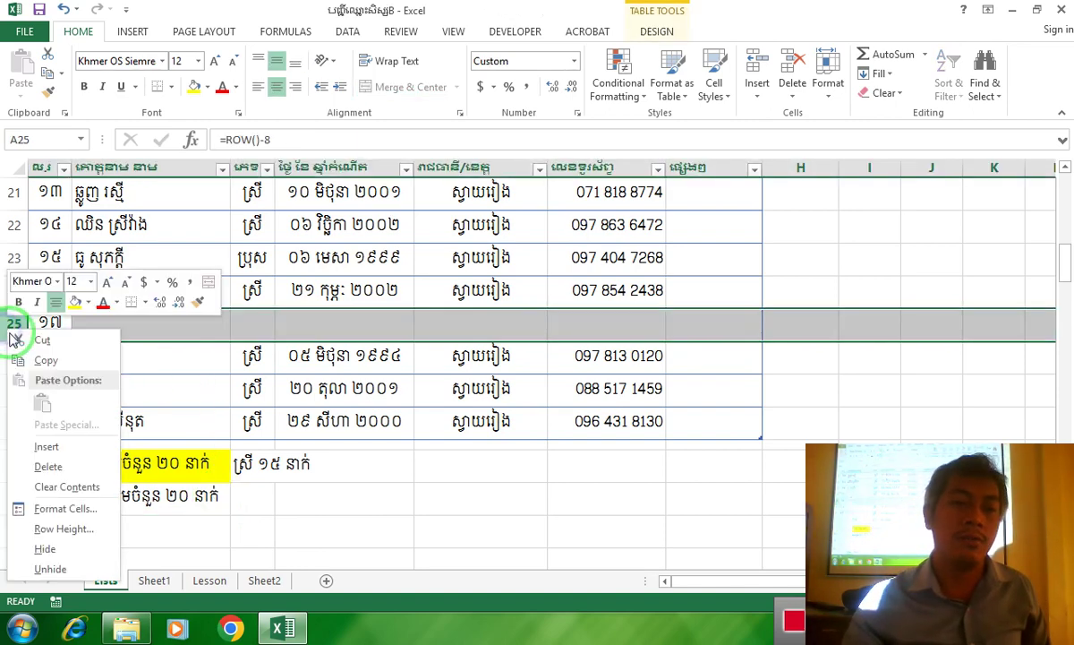
click(32, 466)
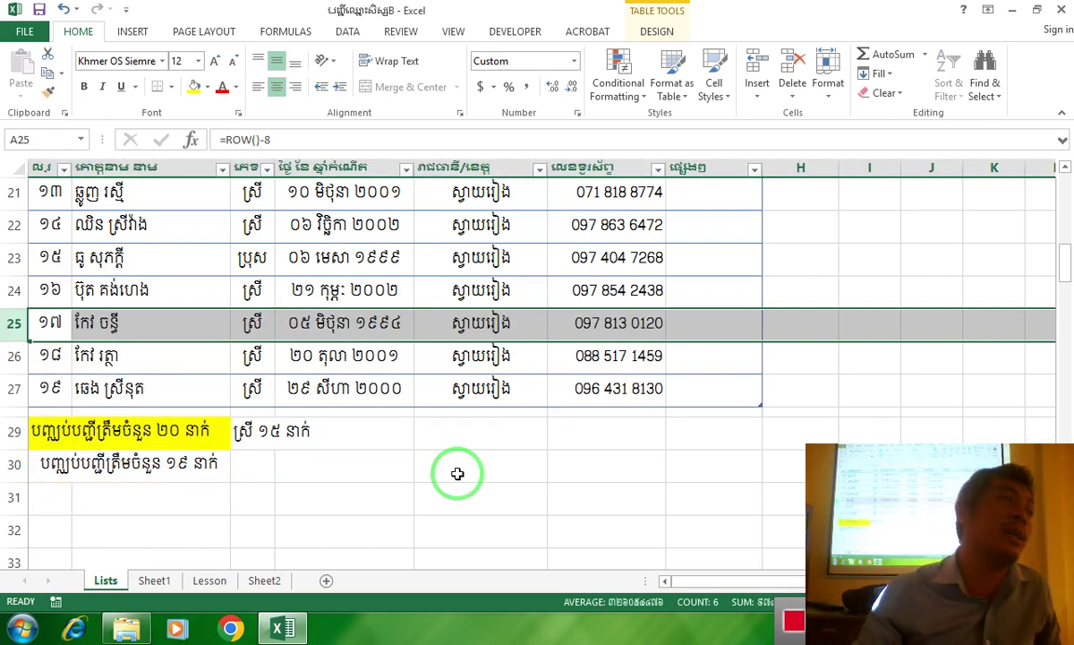